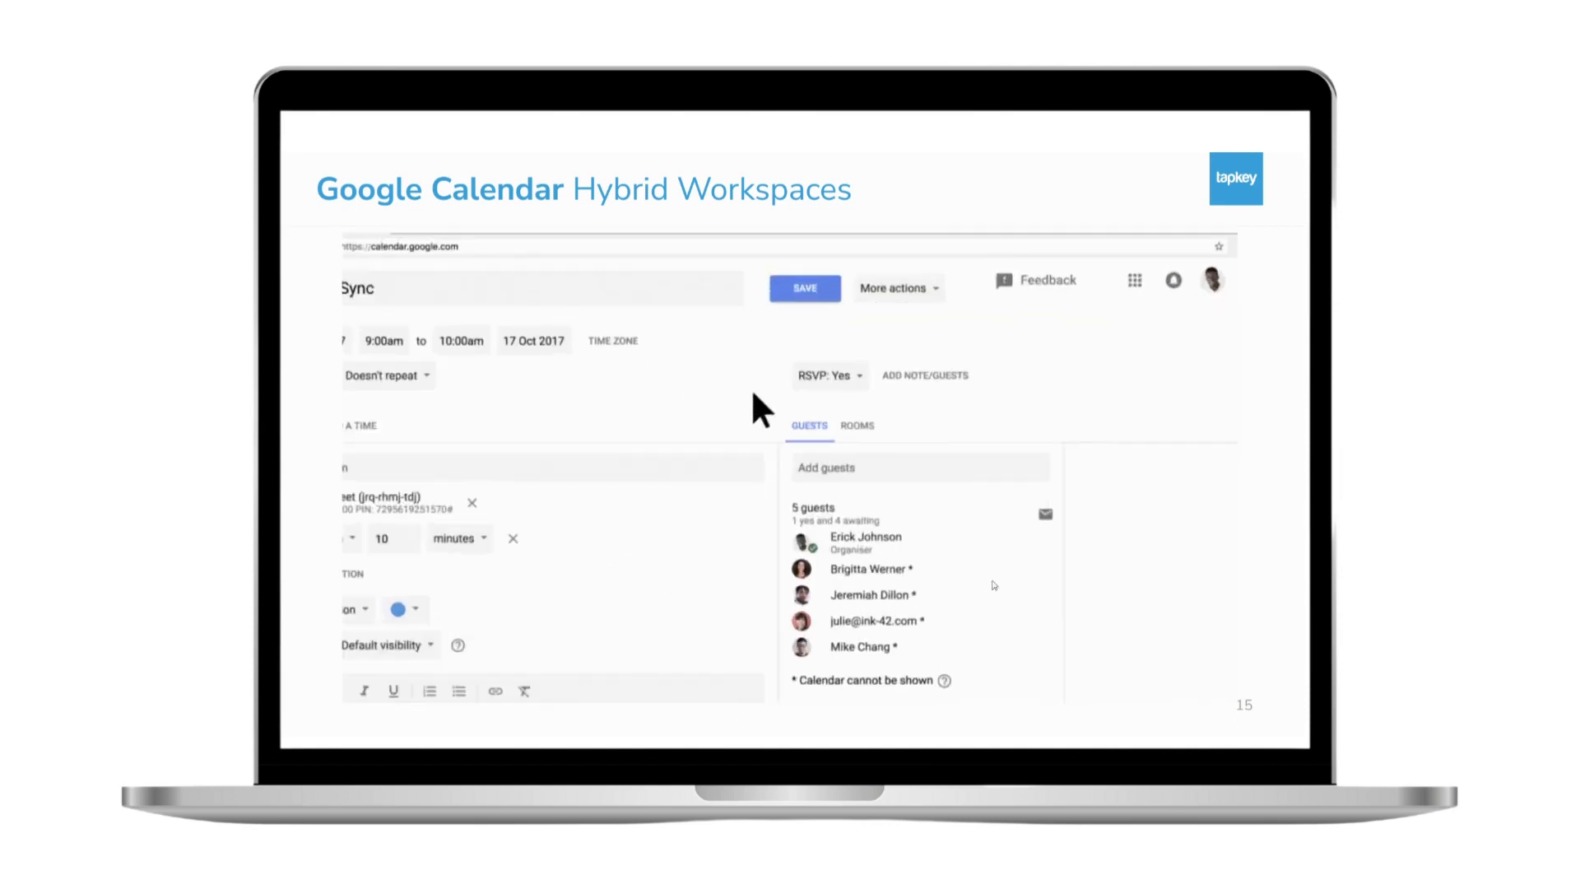
# Search the event's available rooms for "Astor" and add the Astor Meeting Room on floor 2 of Tobin Wing
pyautogui.click(860, 426)
pyautogui.click(799, 472)
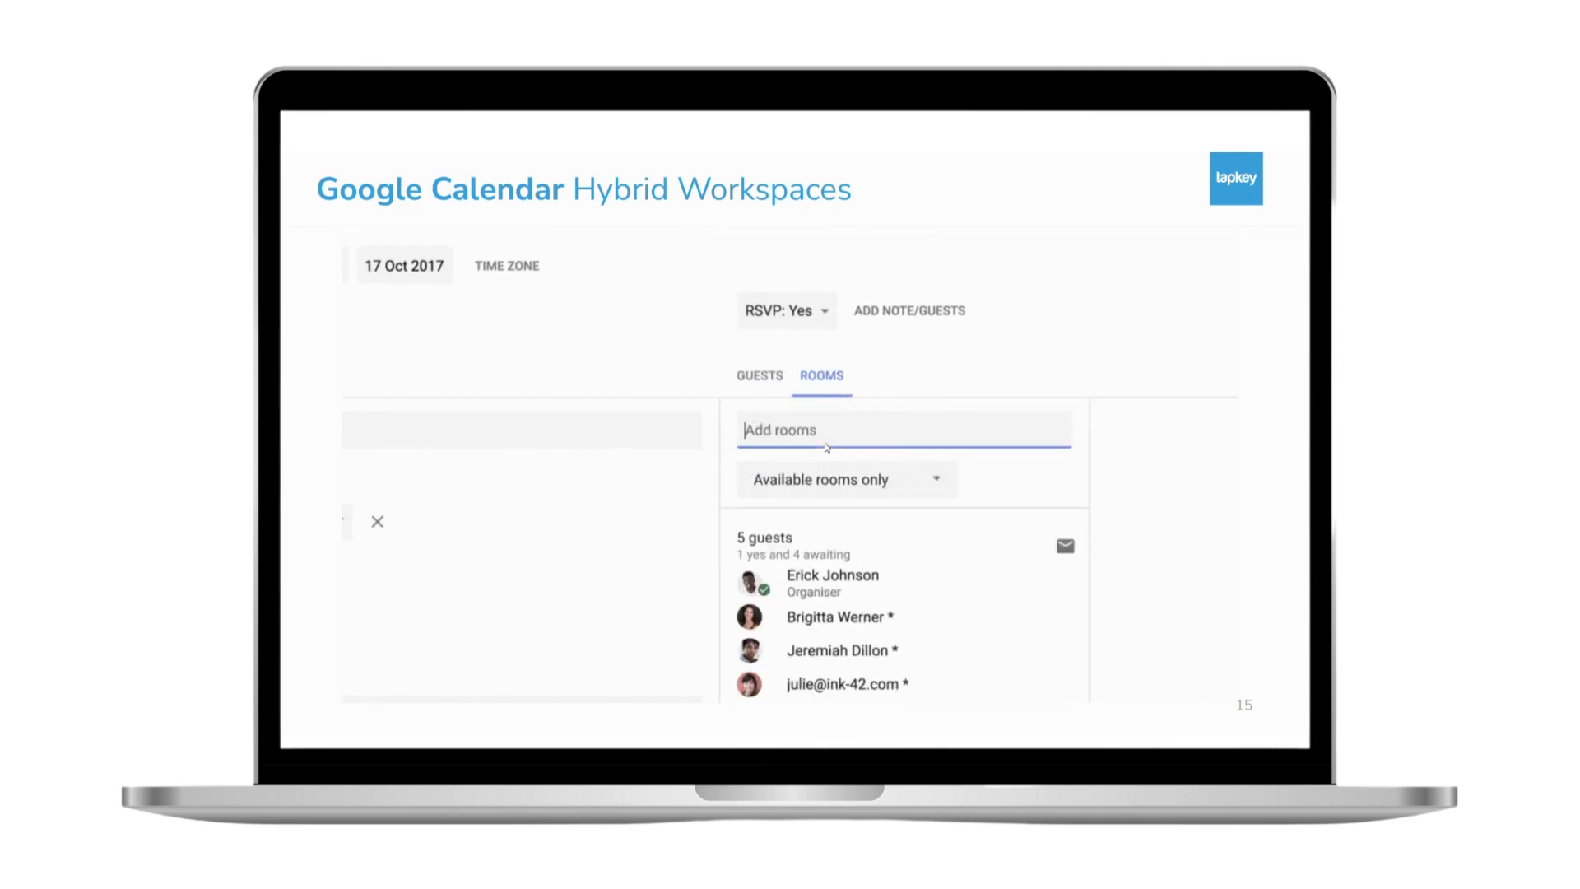
pyautogui.write('Astor')
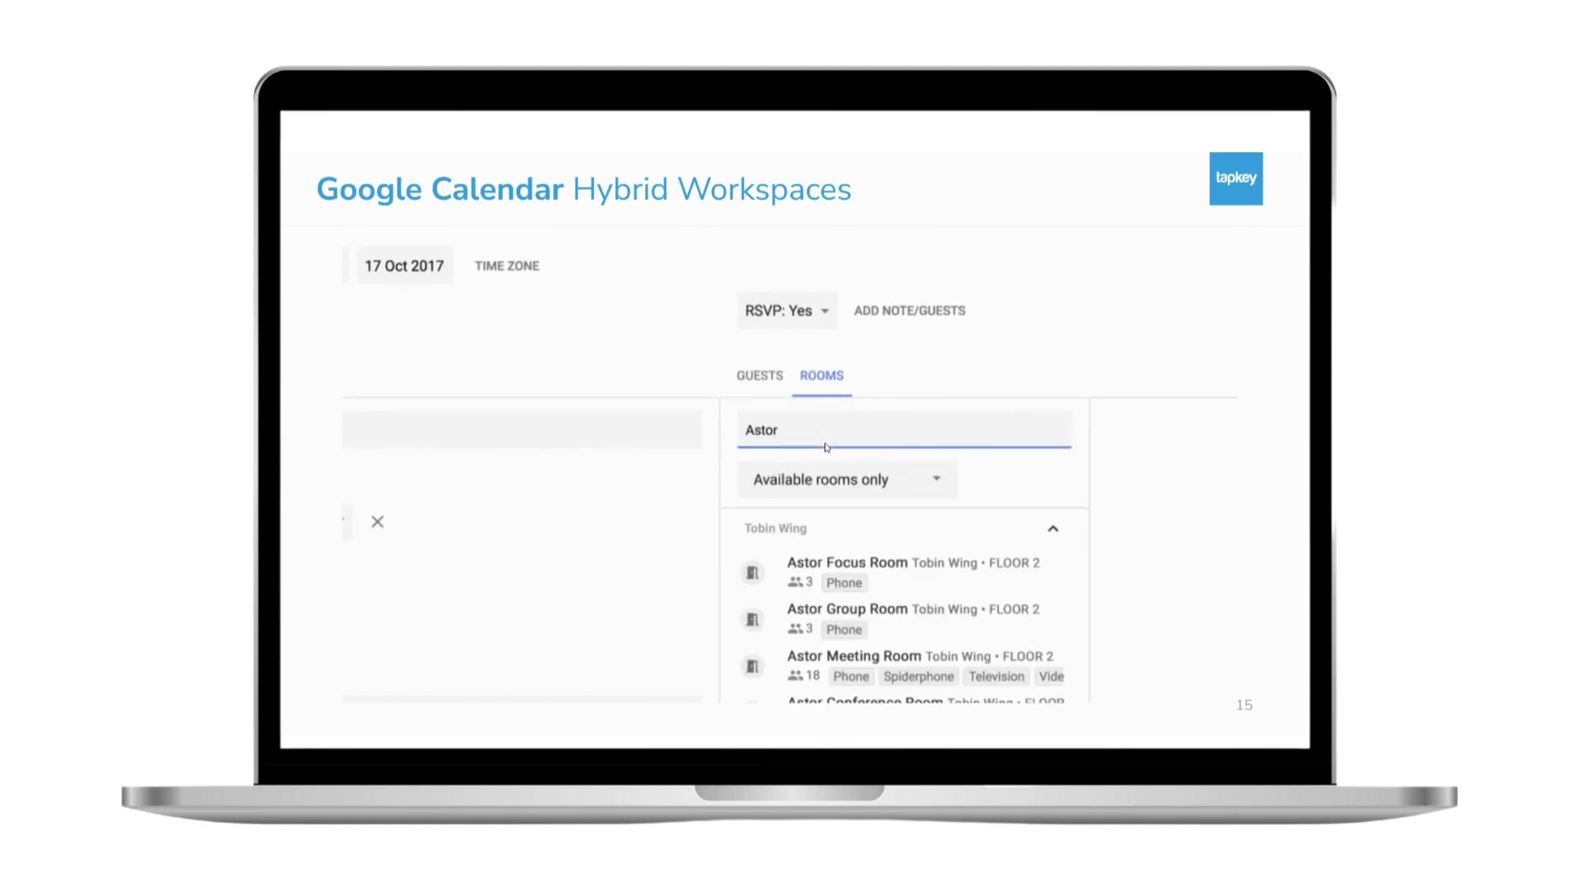
pyautogui.scroll(-1, 826, 446)
pyautogui.moveTo(801, 583)
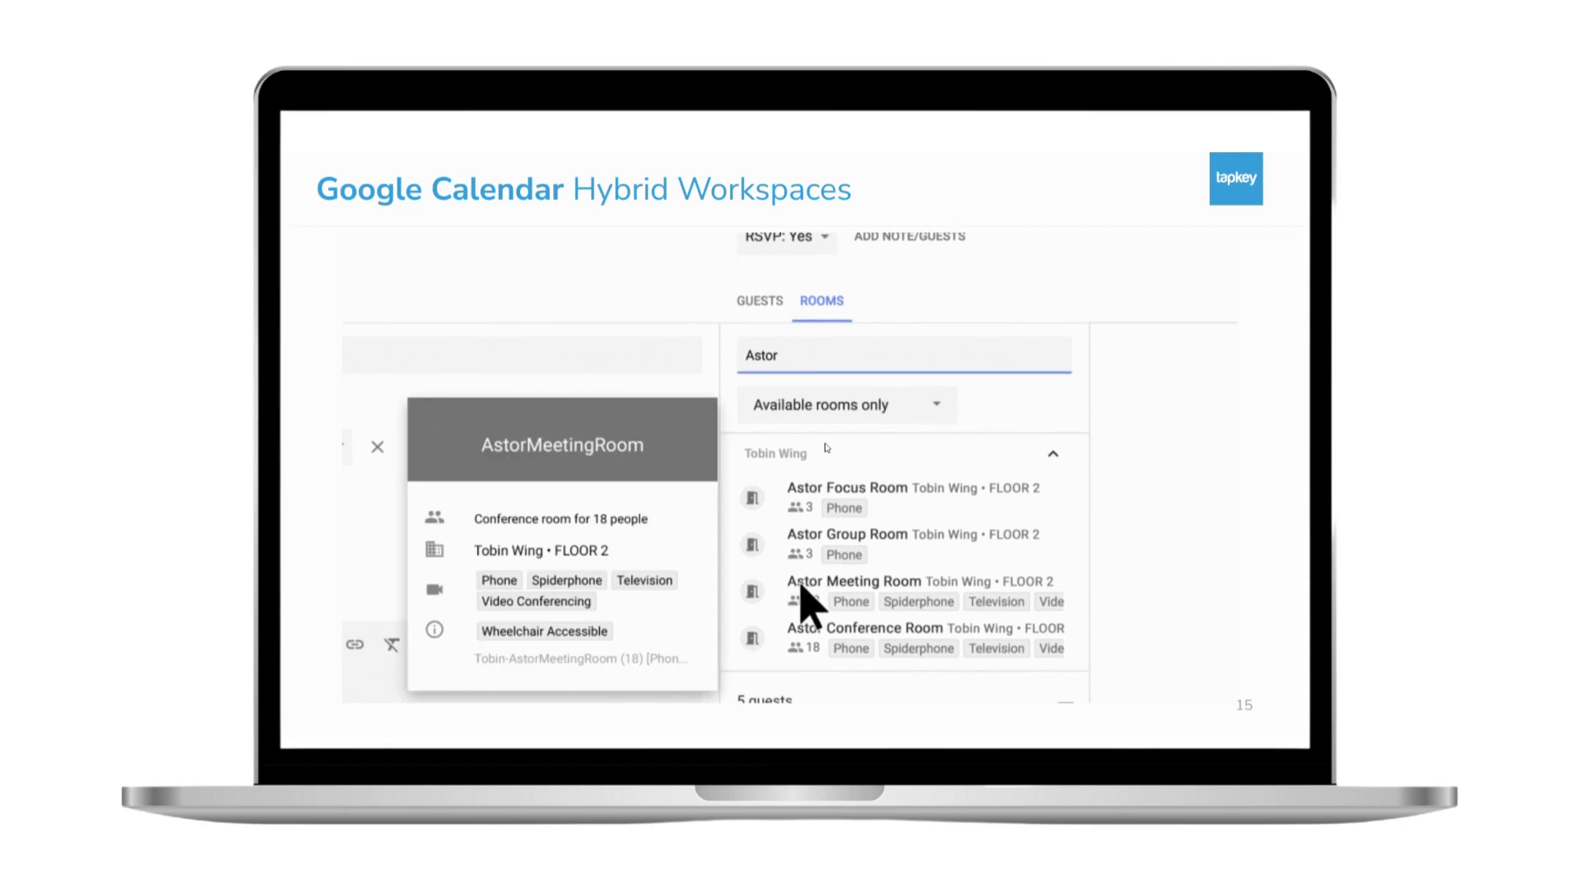
pyautogui.click(800, 583)
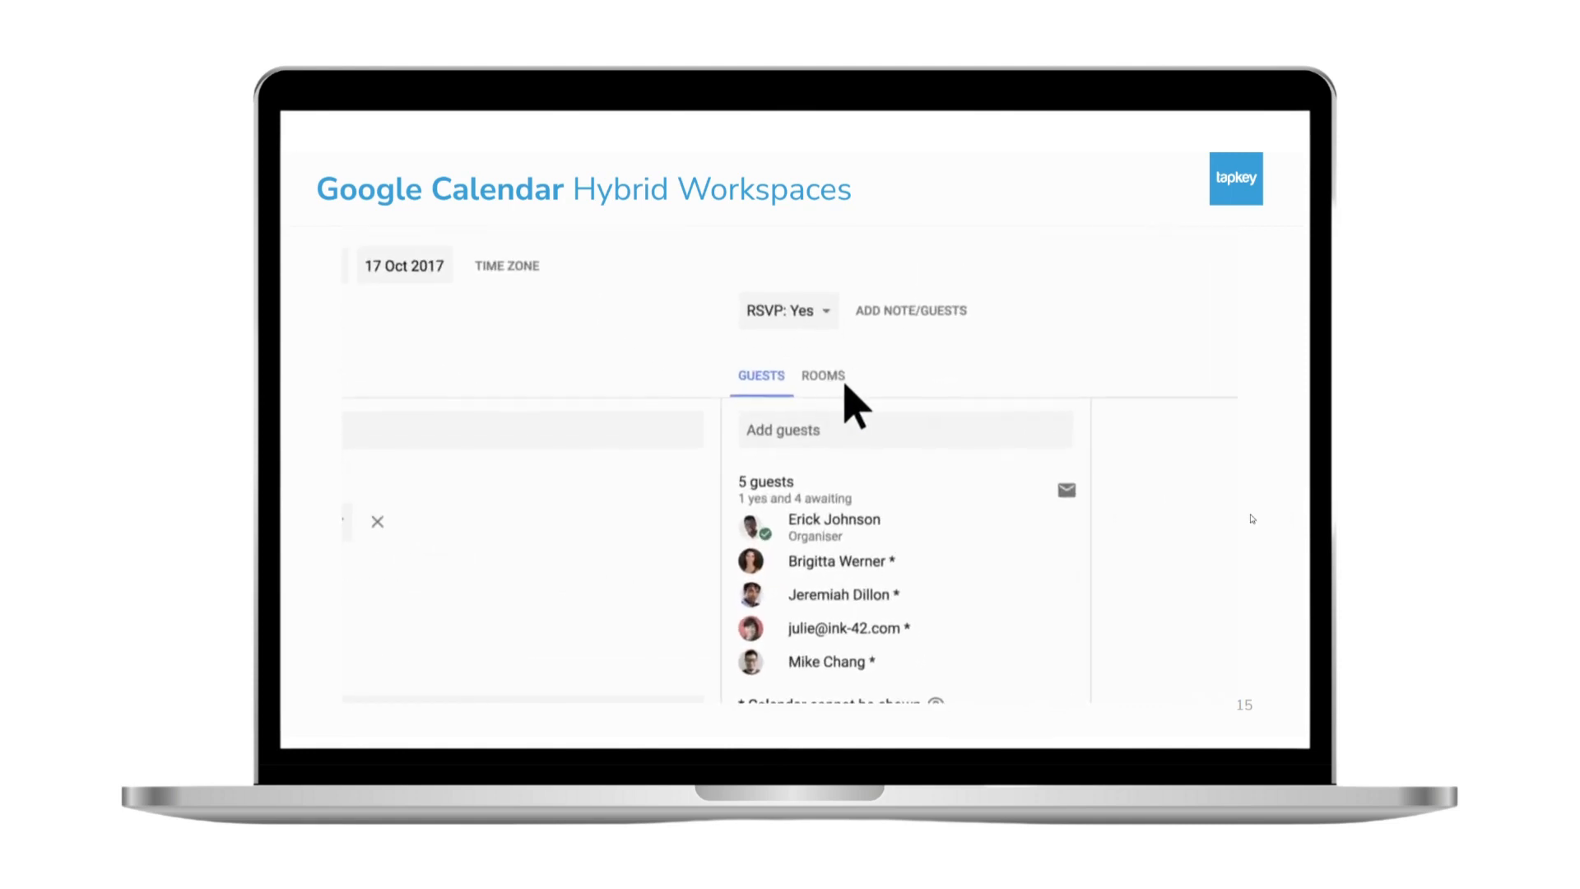
# Search the event's rooms for "Astor" again and view the Astor Meeting Room's details
pyautogui.click(844, 382)
pyautogui.click(746, 432)
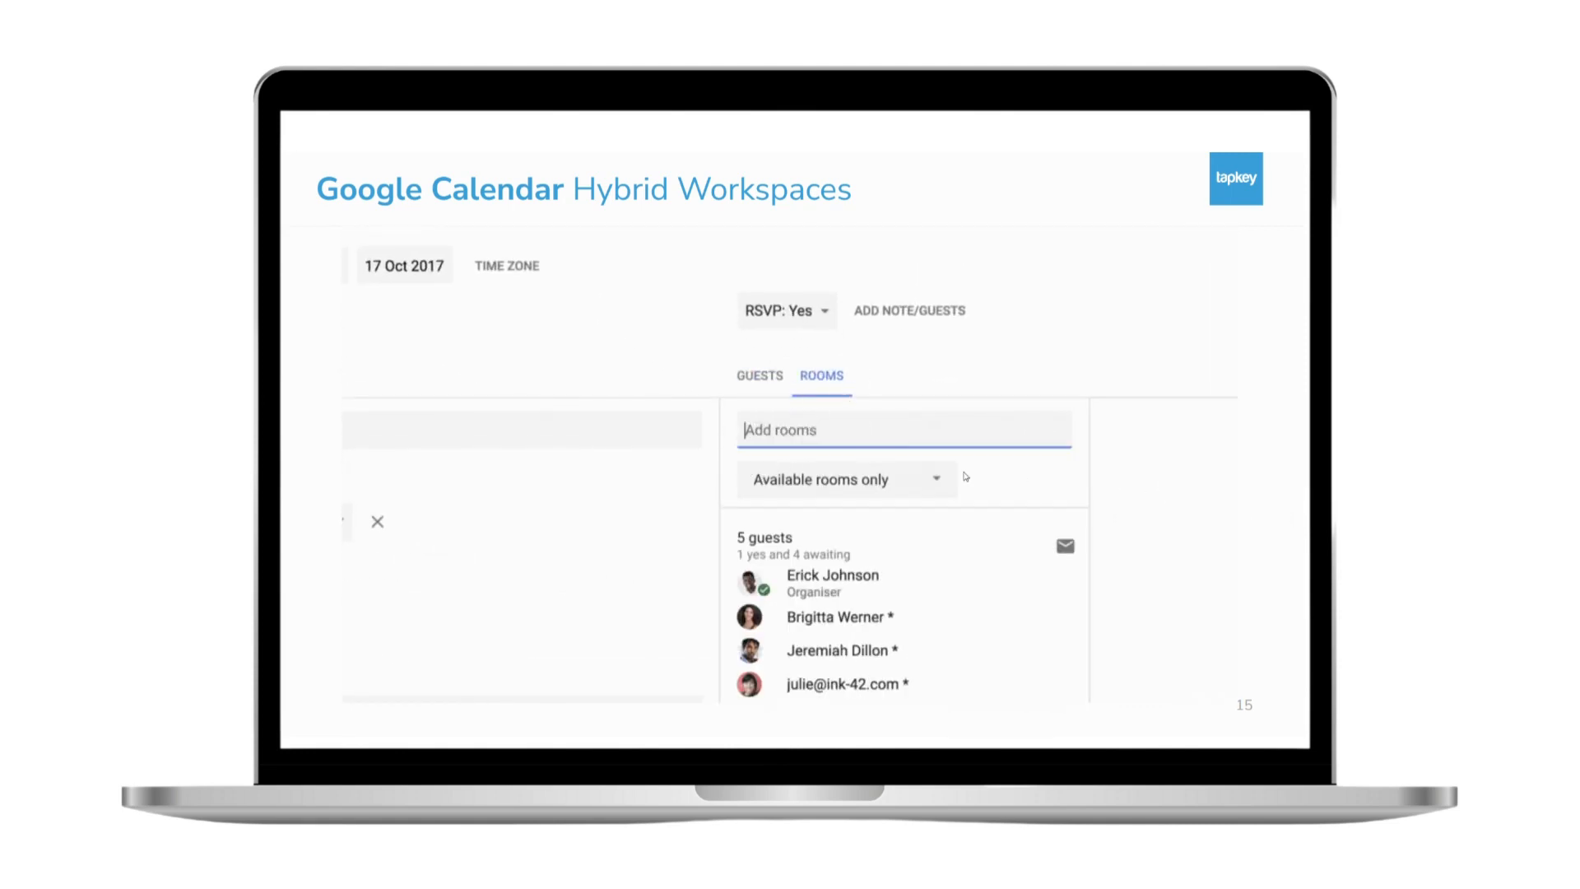
pyautogui.write('Astor')
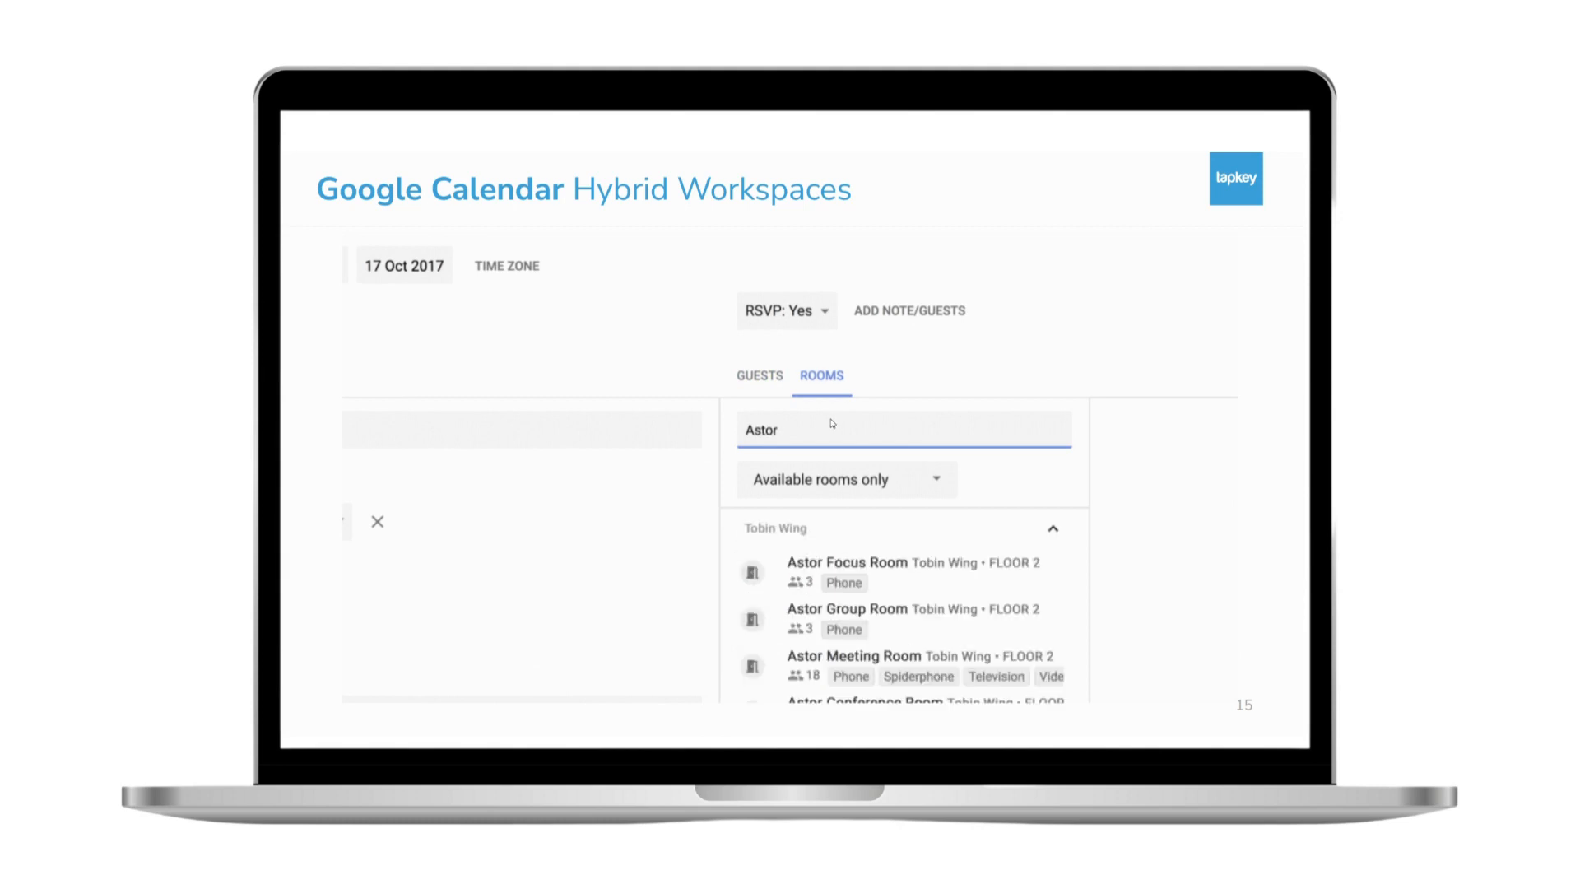
pyautogui.moveTo(802, 584)
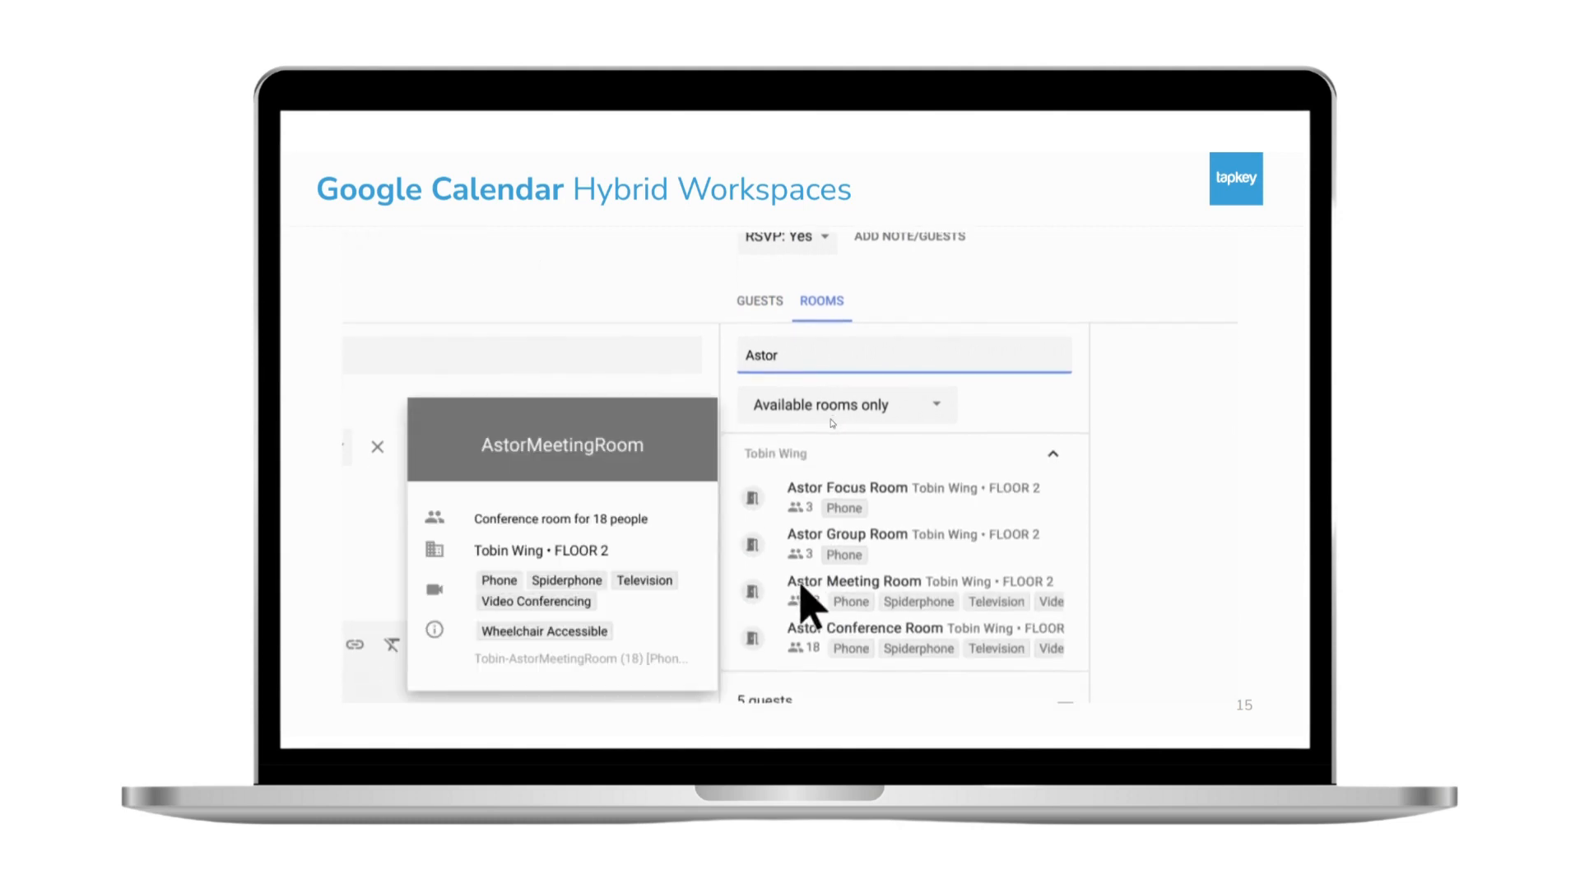
pyautogui.click(831, 421)
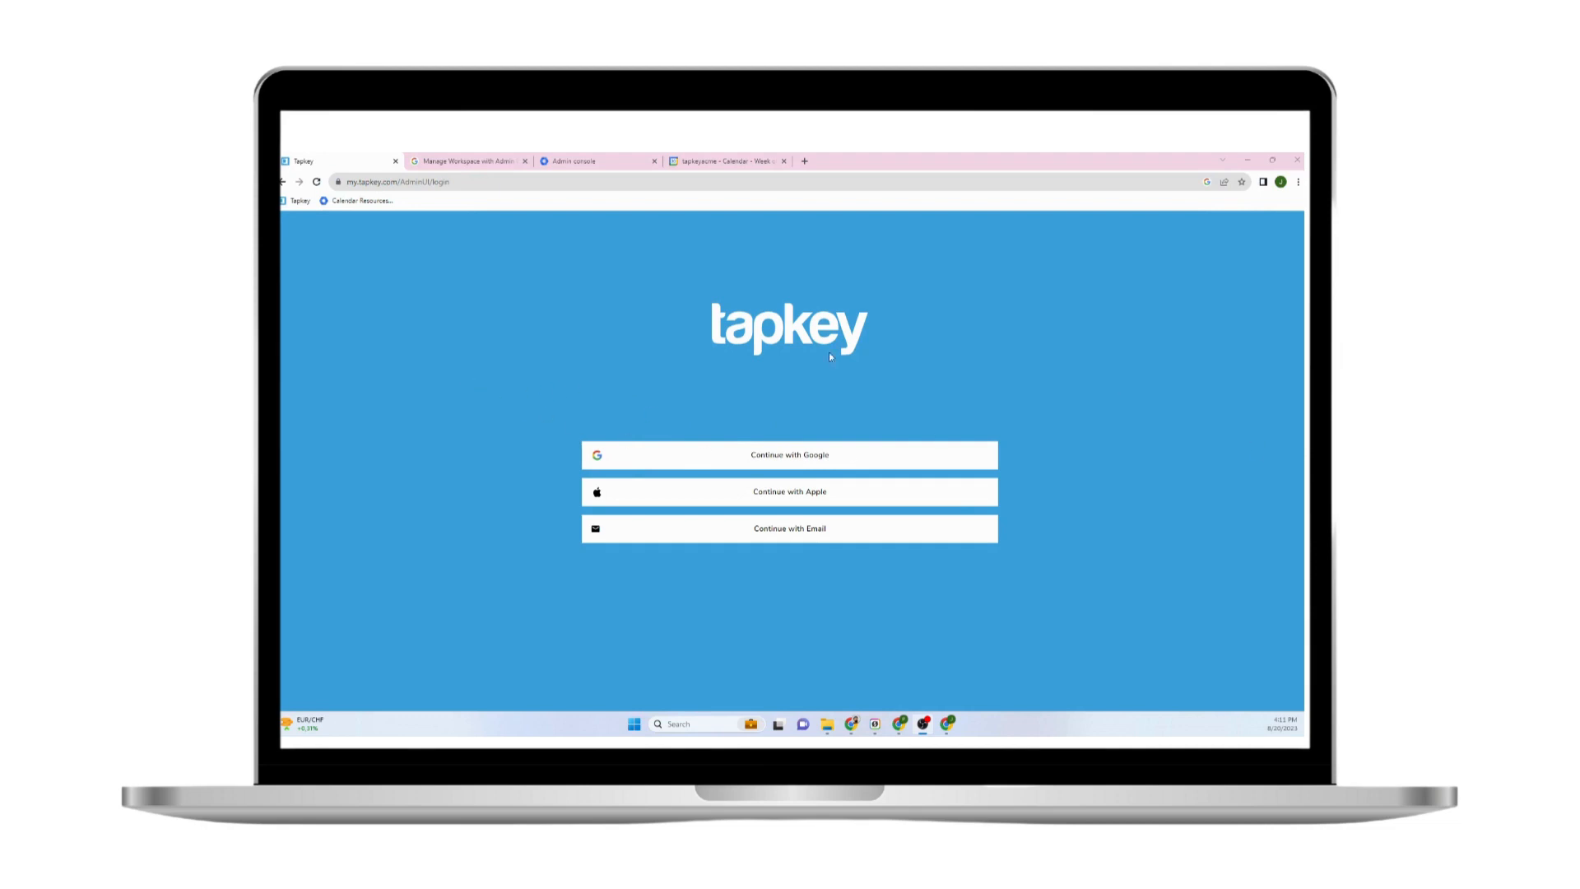
# Sign in to Tapkey with the Google admin account and switch to the Tapkey Acme Wien Office organization
pyautogui.click(772, 455)
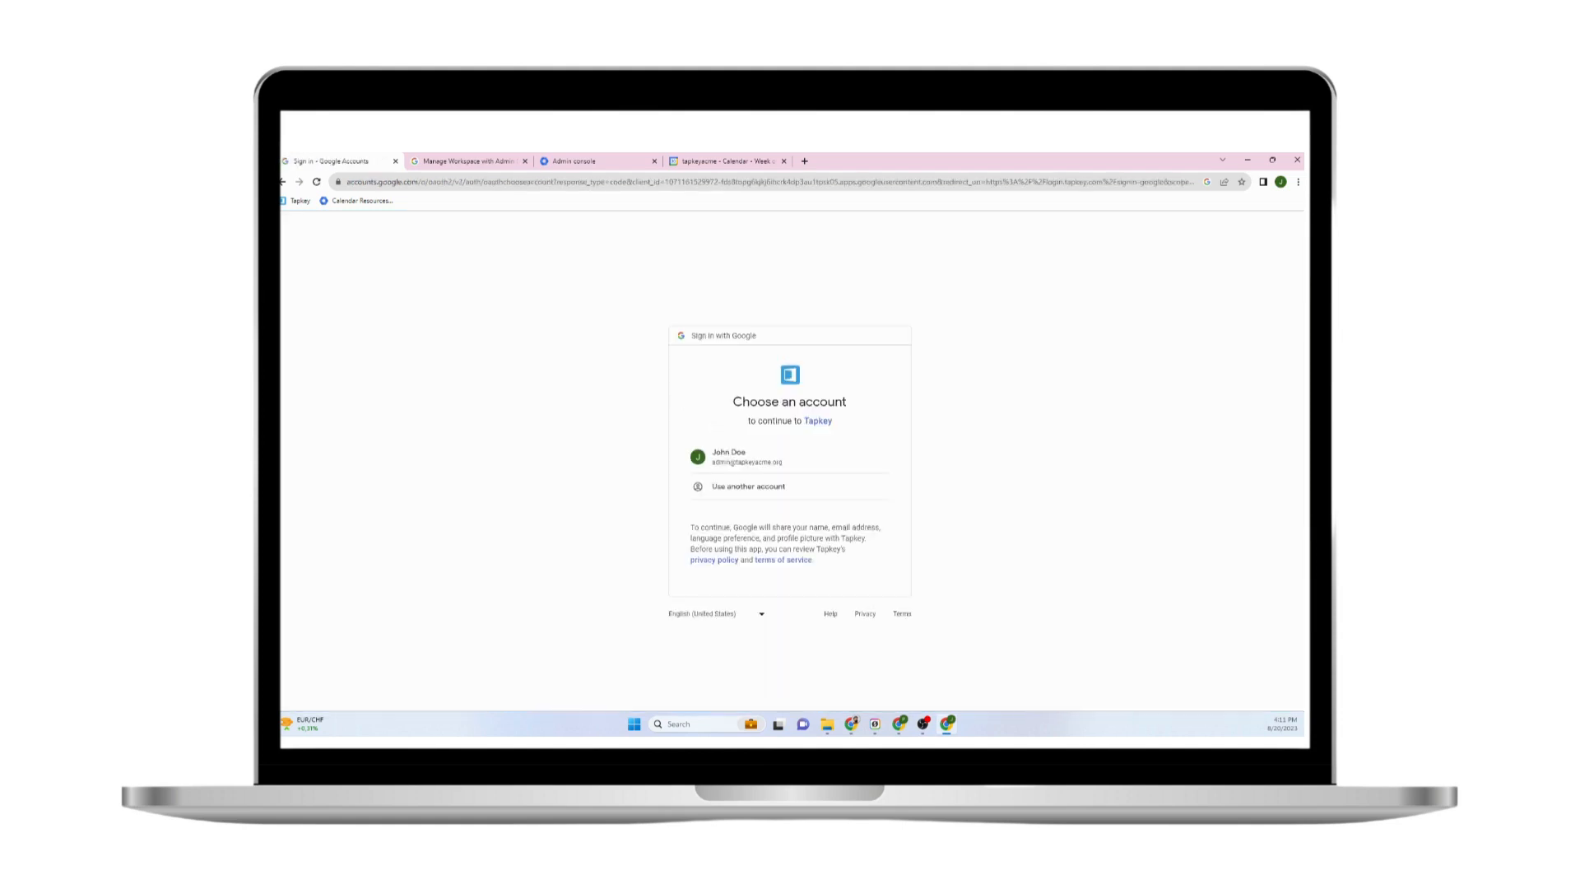
pyautogui.click(847, 452)
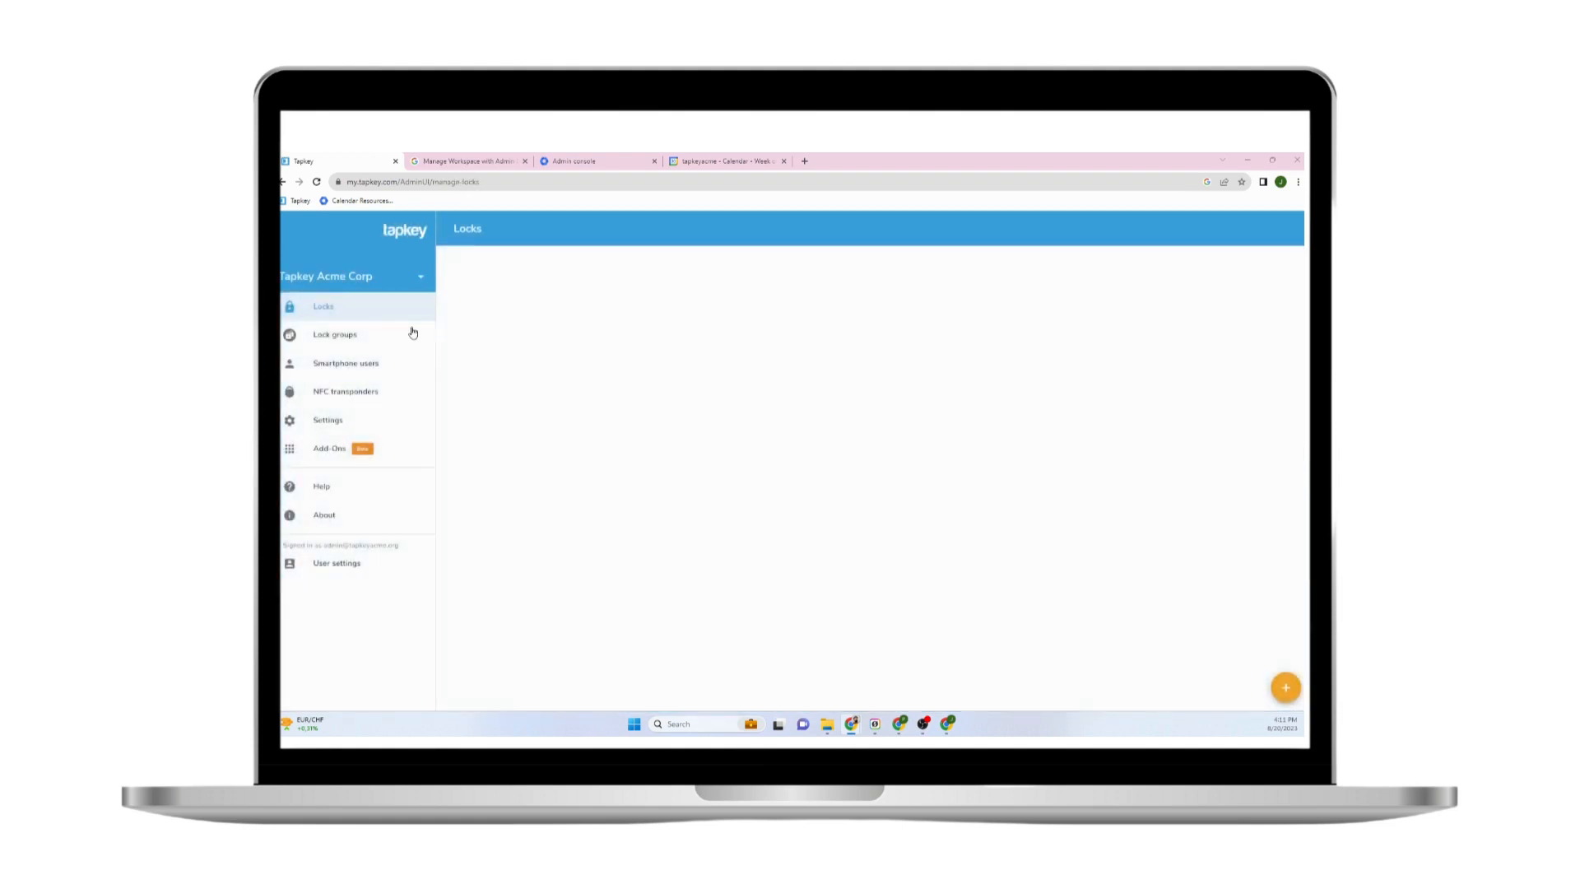
pyautogui.click(398, 278)
pyautogui.click(380, 319)
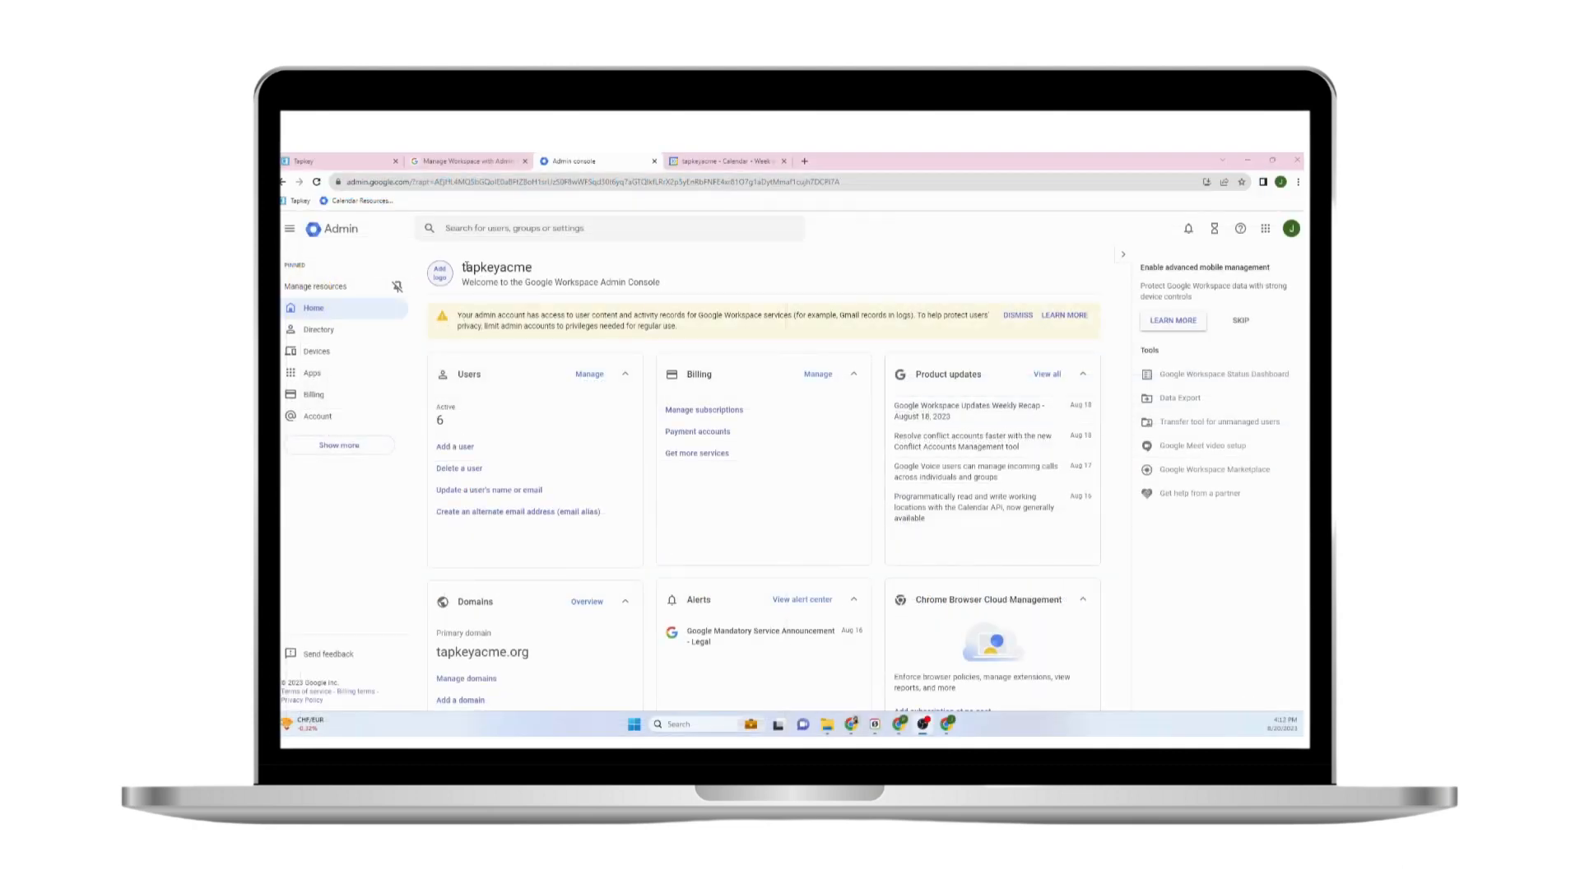
# Highlight the tapkeyacme workspace name in the Google Admin console and open the directory's user list
pyautogui.doubleClick(466, 267)
pyautogui.moveTo(511, 282); pyautogui.dragTo(602, 285)
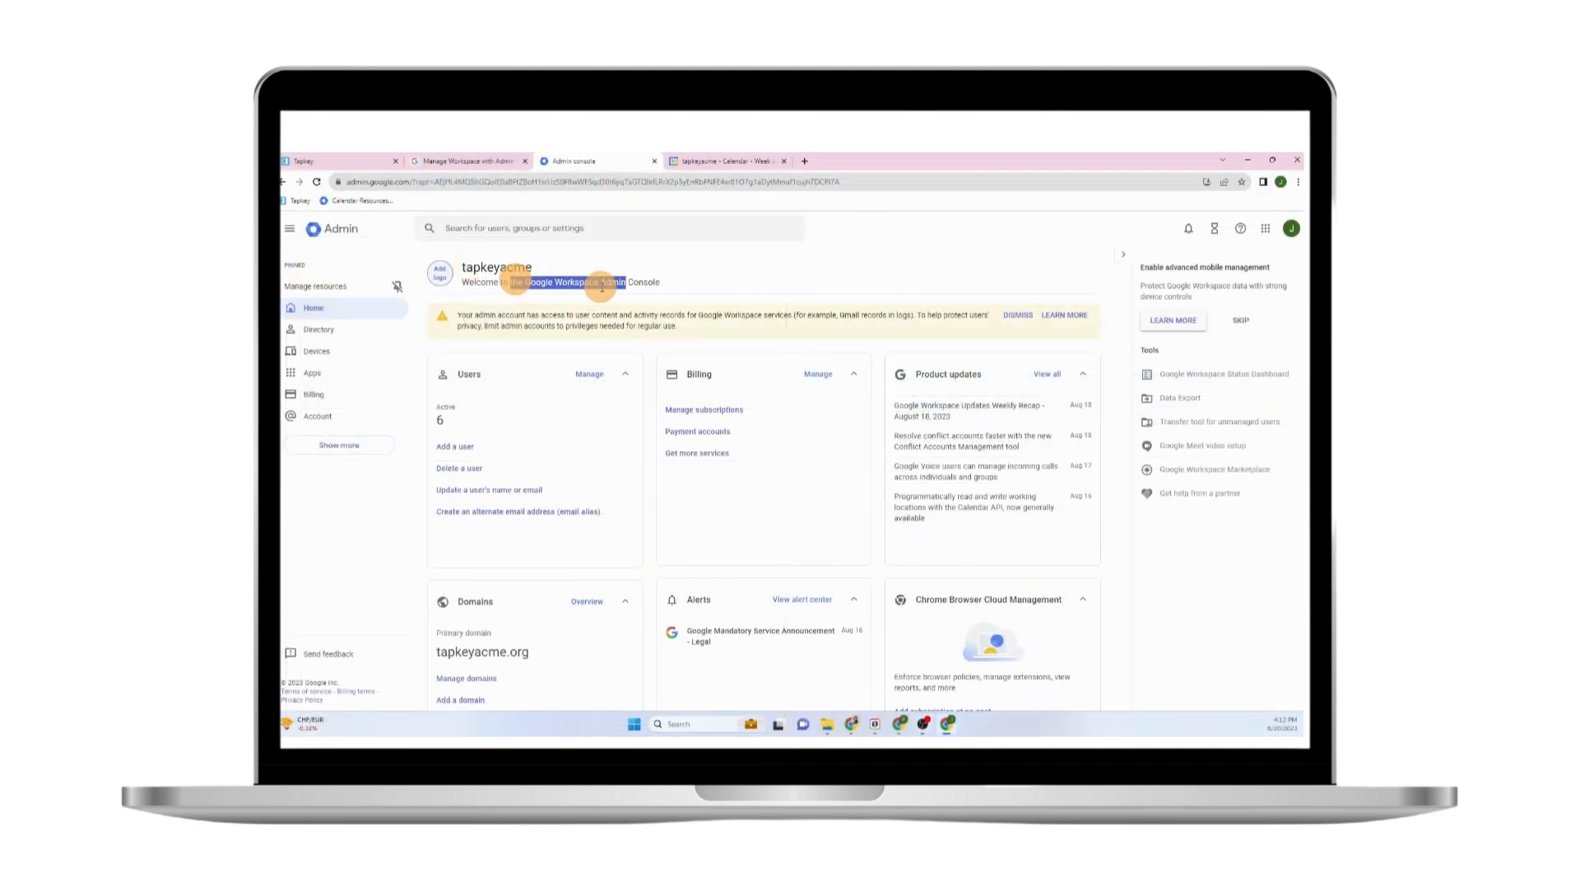
pyautogui.doubleClick(479, 268)
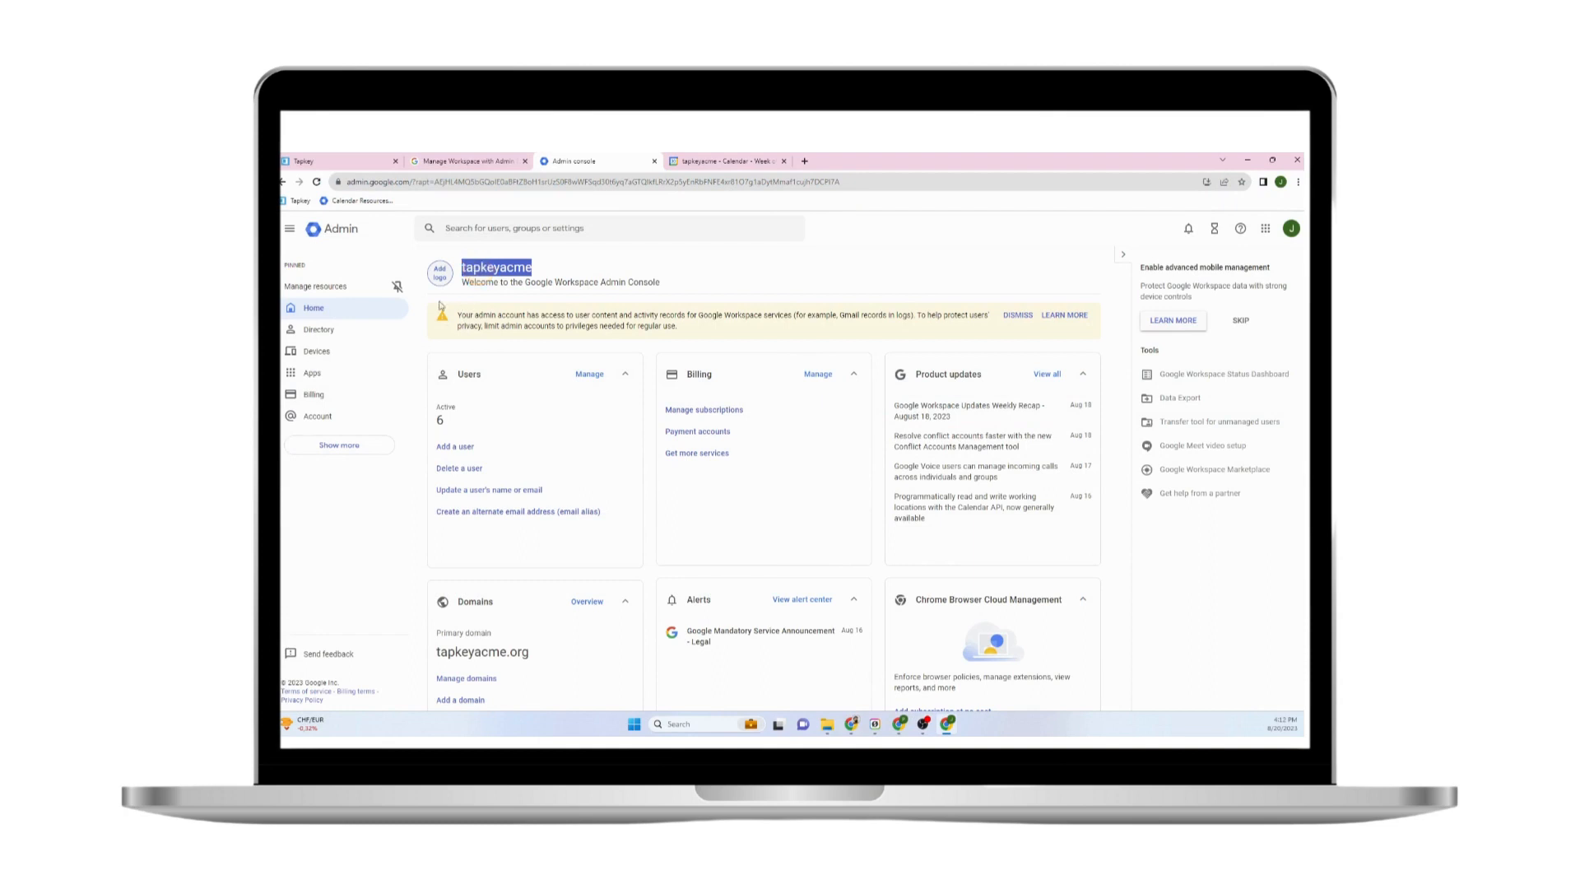
pyautogui.click(319, 329)
pyautogui.click(315, 352)
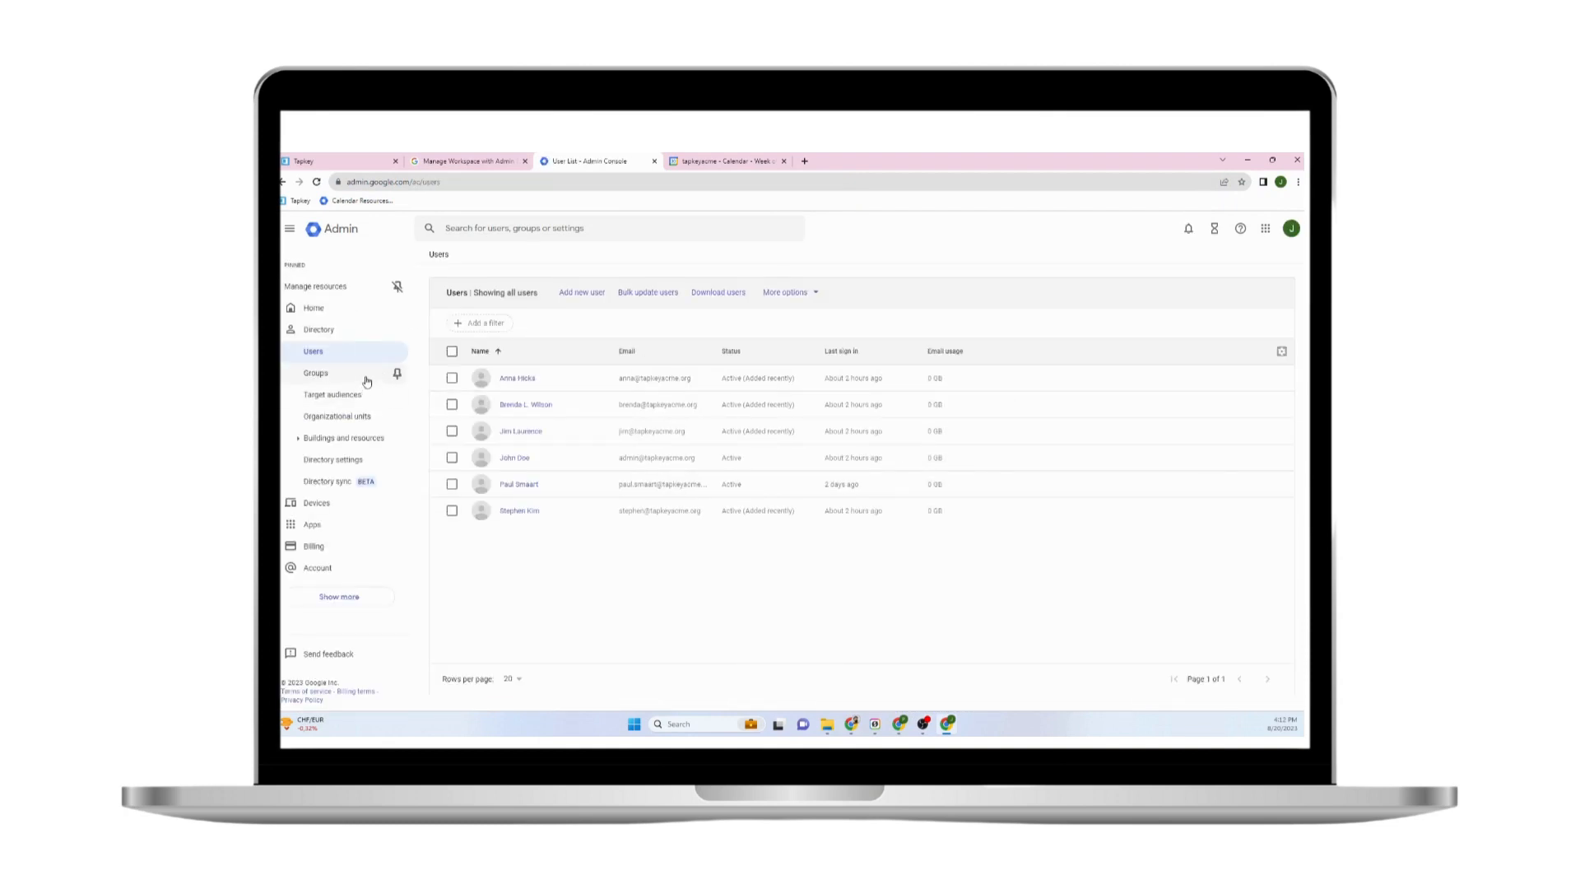
pyautogui.click(296, 438)
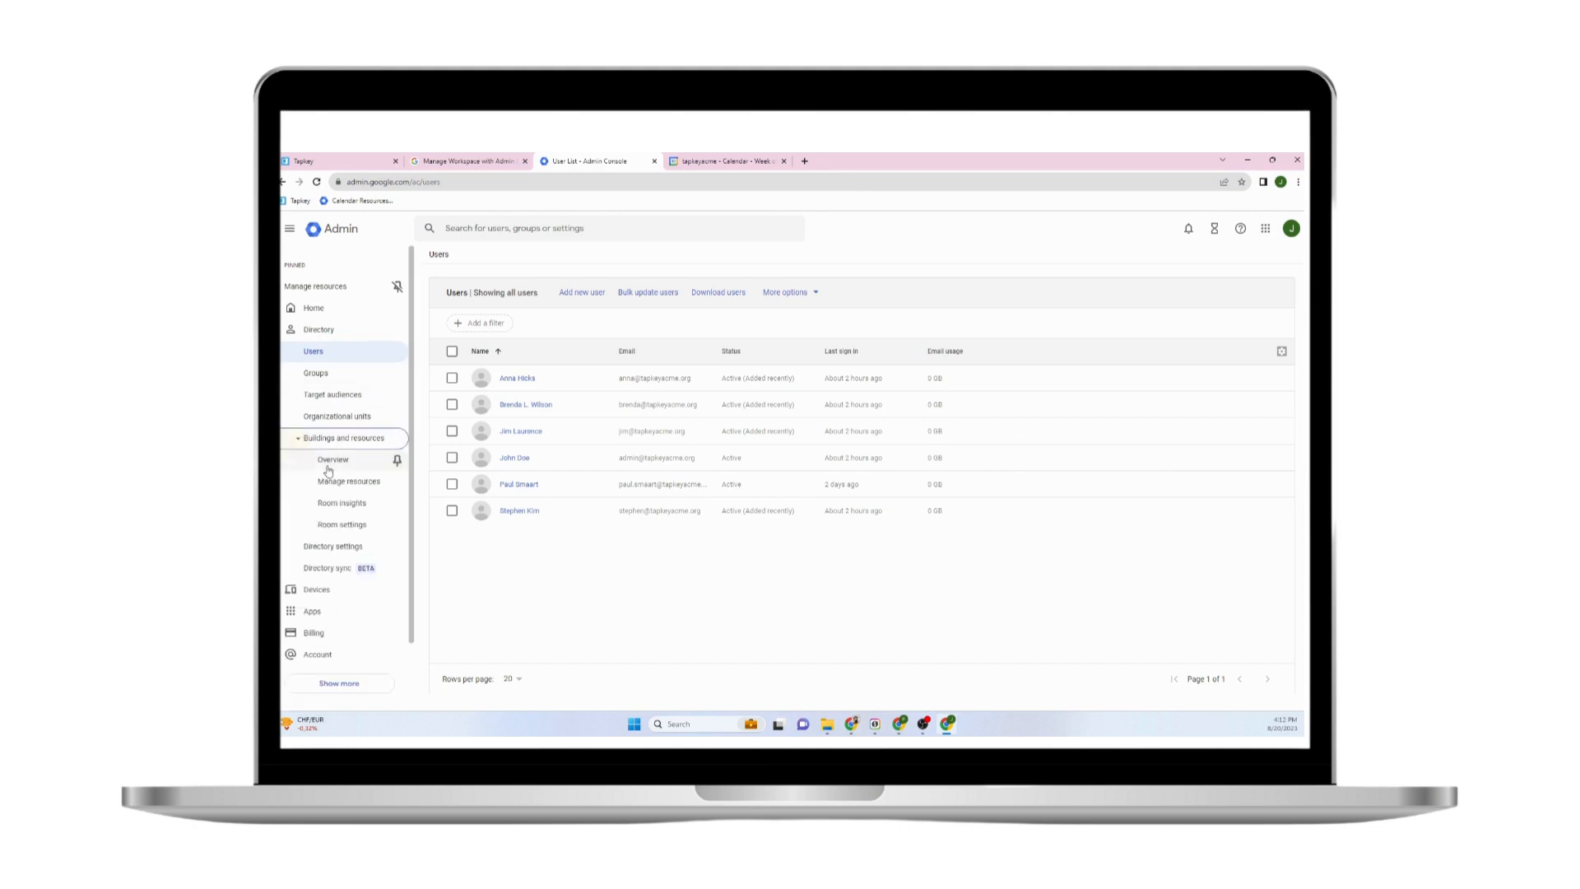
pyautogui.click(342, 523)
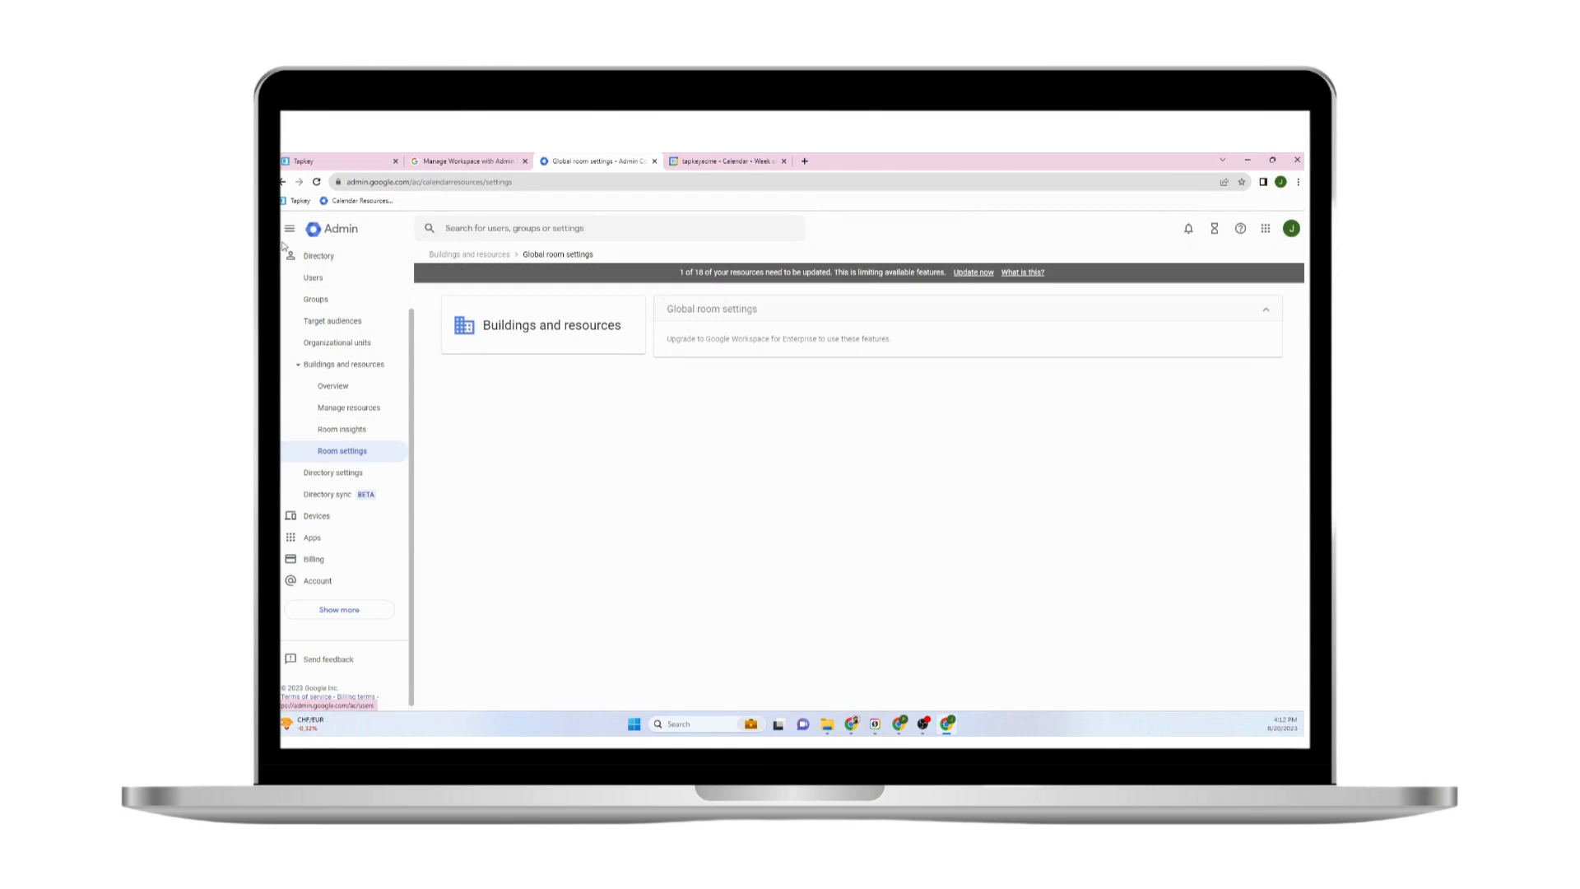
pyautogui.click(288, 252)
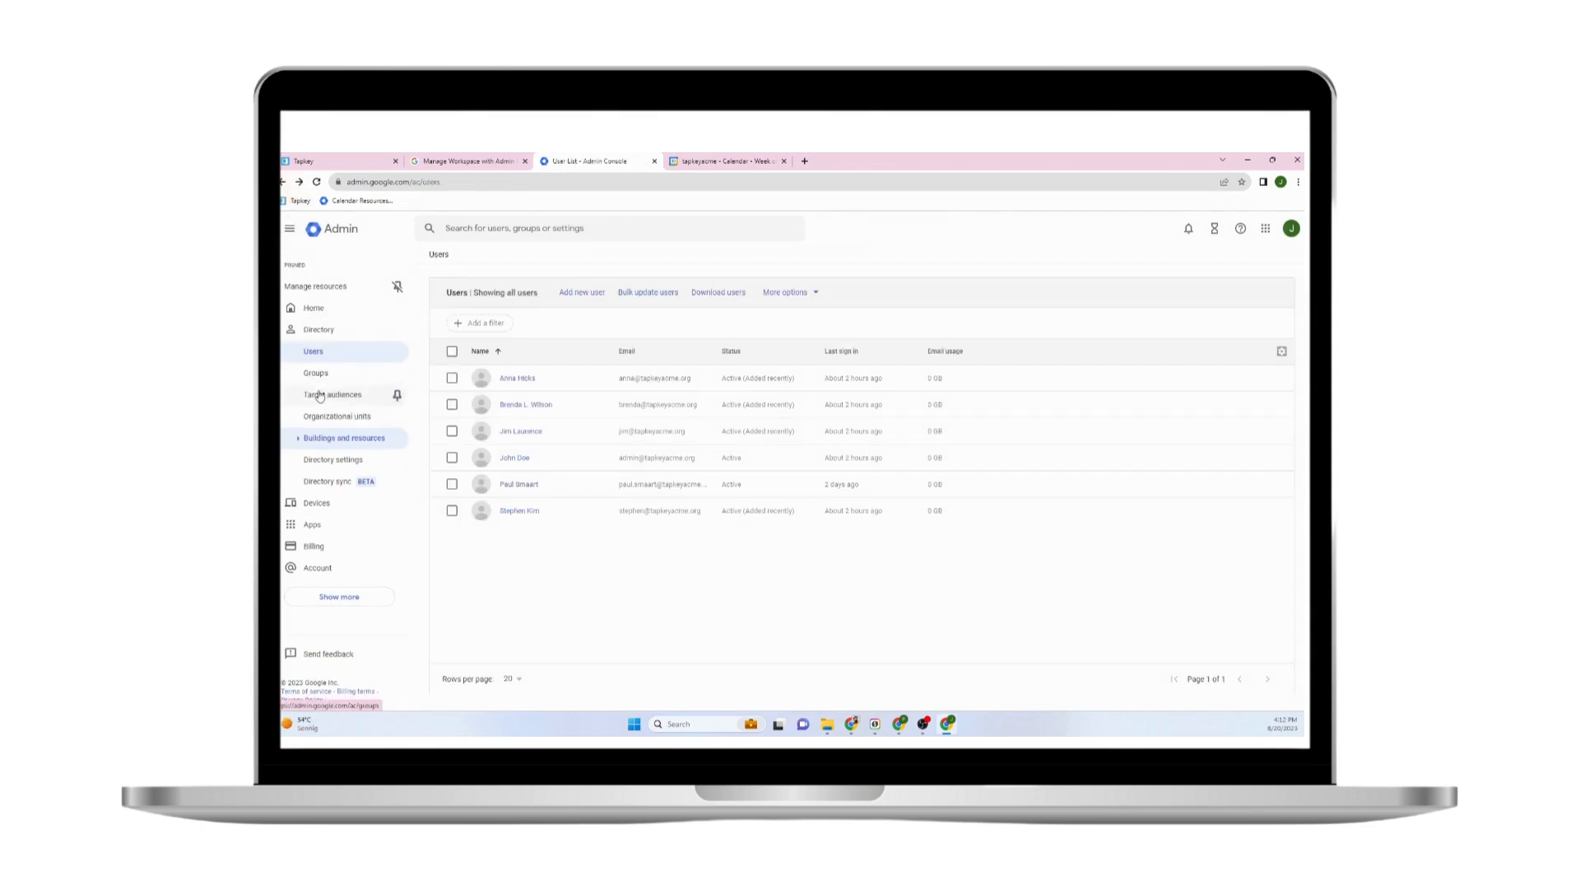
# Open the managed calendar resources and narrow the list to the Wien Branch Acme Tapkey building
pyautogui.click(346, 439)
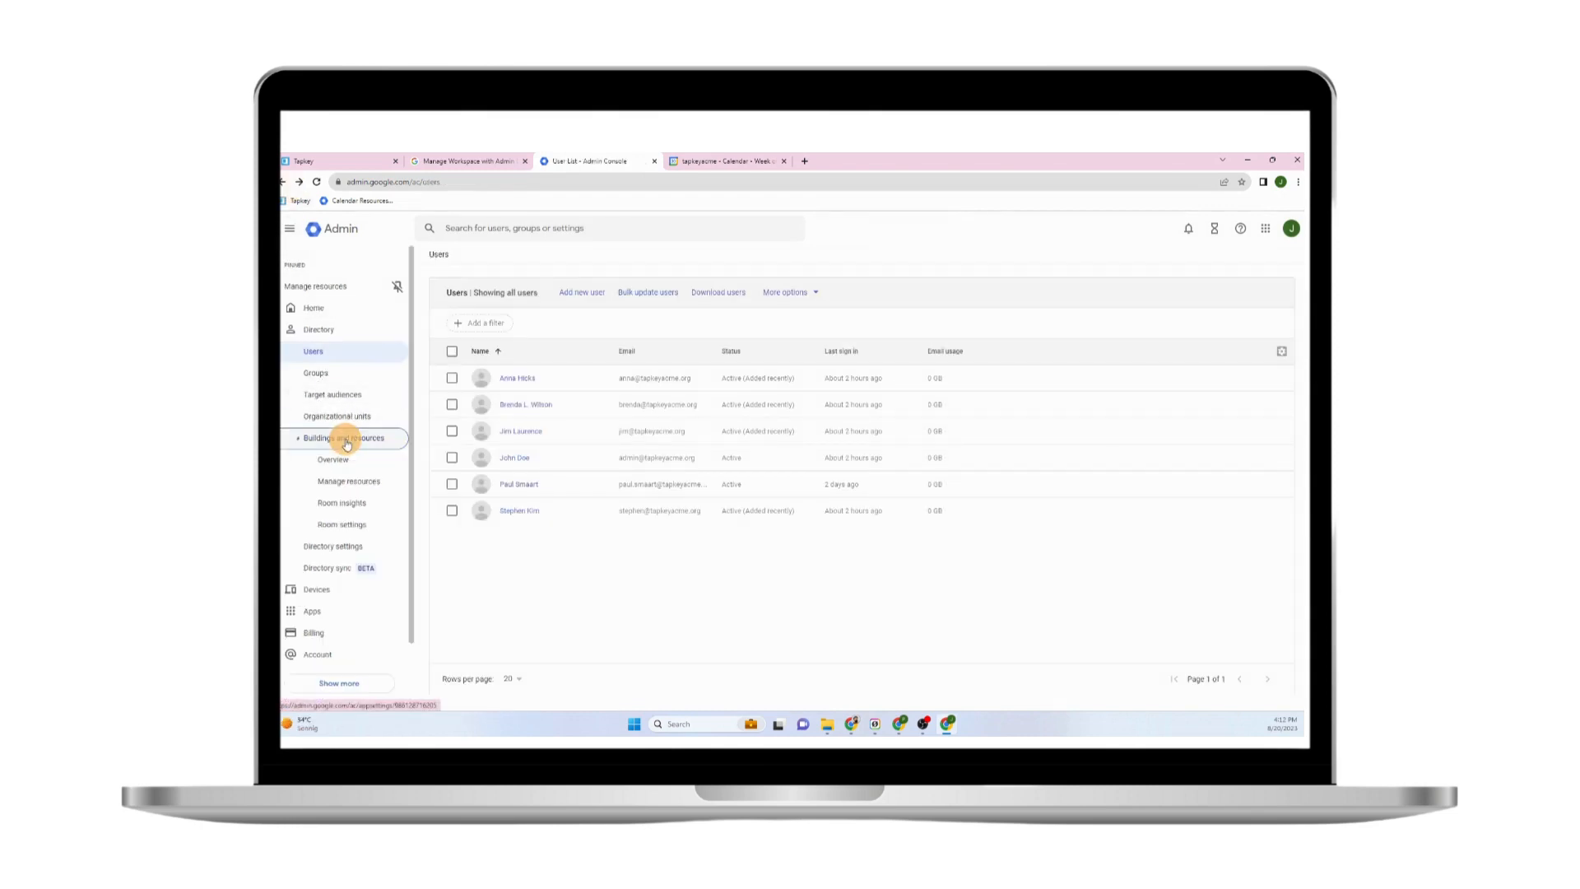
pyautogui.click(341, 458)
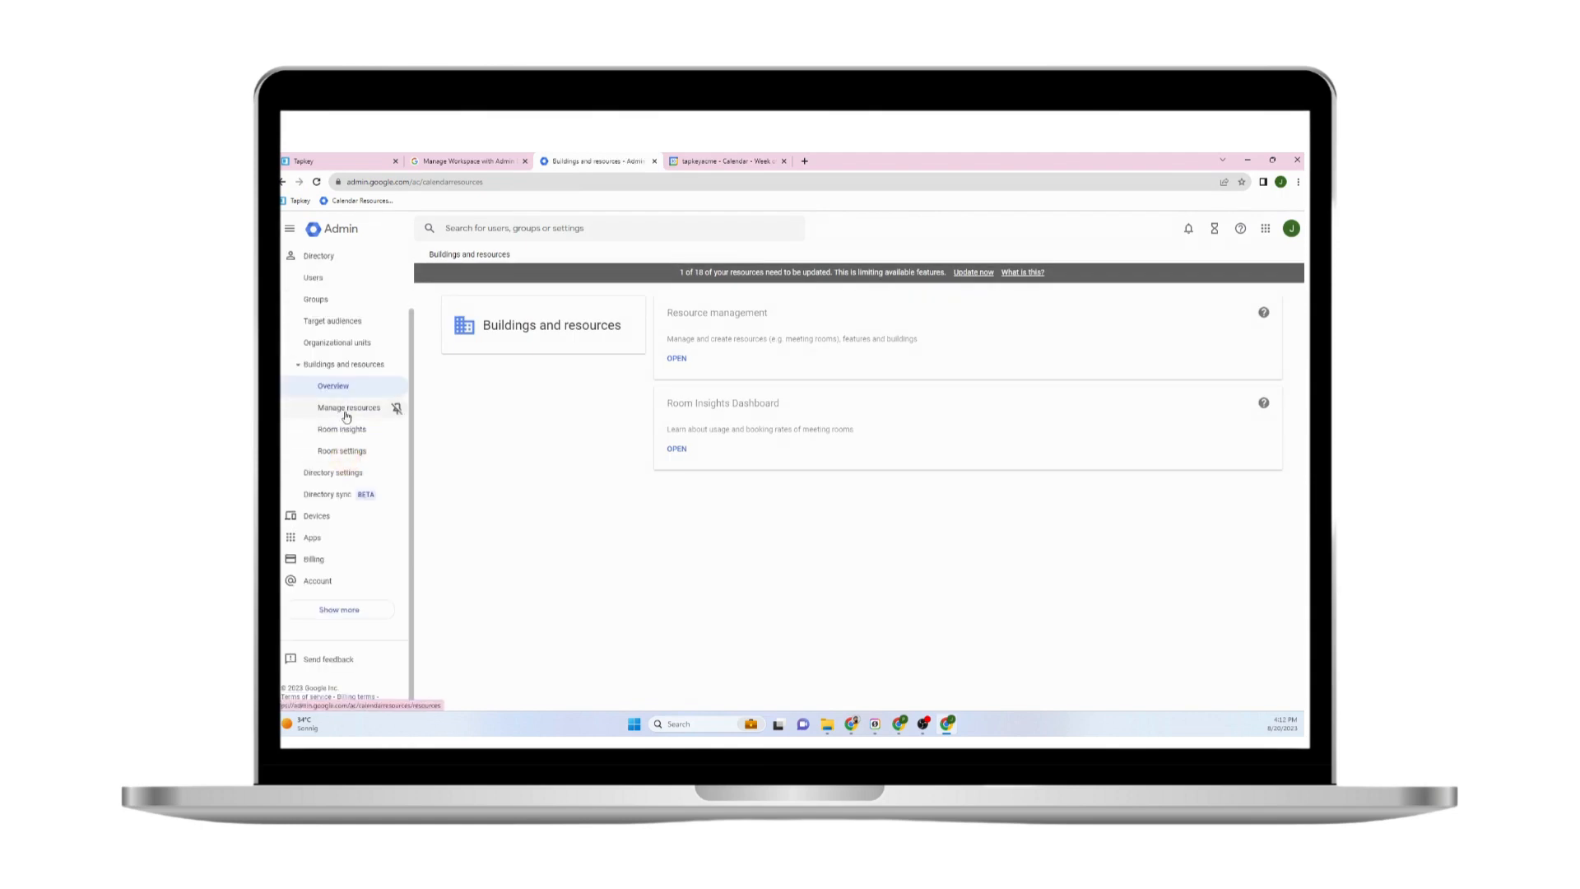
pyautogui.click(346, 414)
pyautogui.scroll(-3, 707, 535)
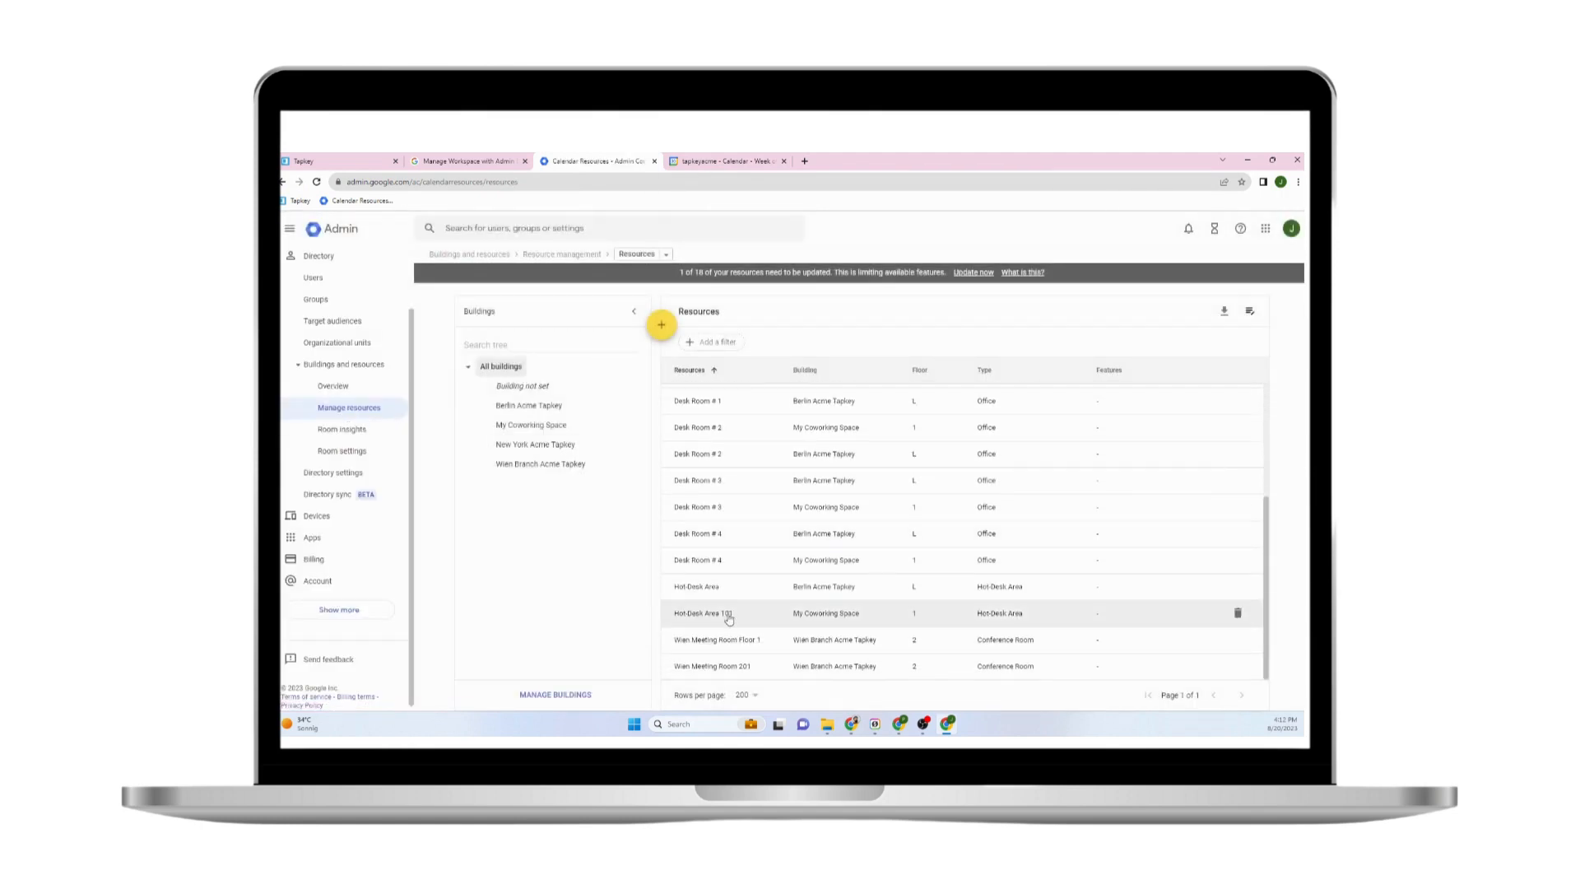
pyautogui.scroll(1, 680, 434)
pyautogui.scroll(5, 680, 434)
pyautogui.click(511, 465)
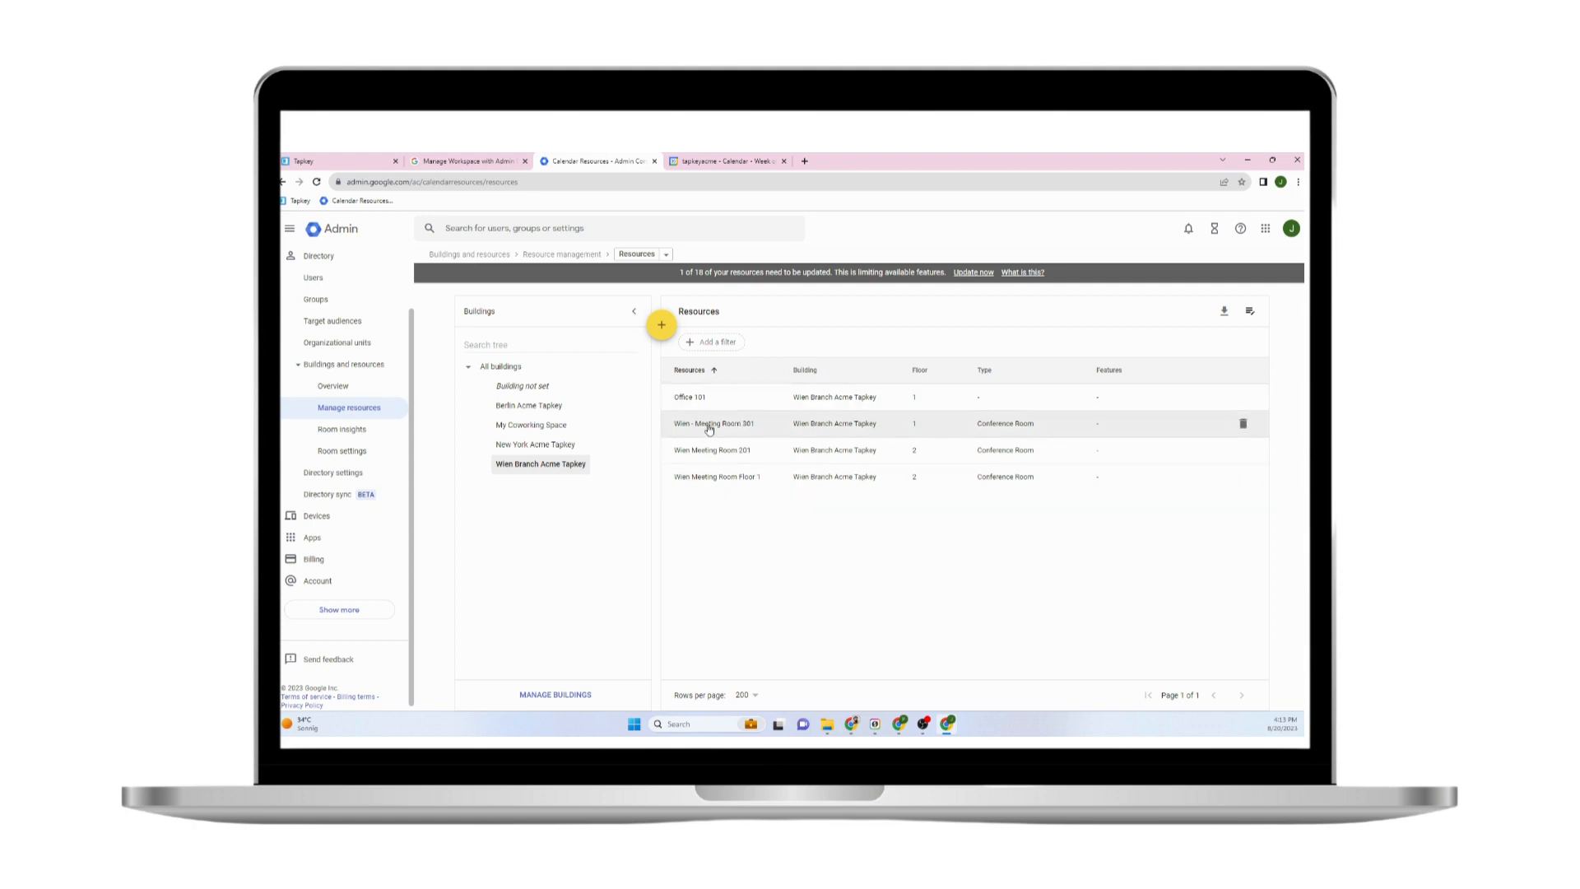
# View the form for adding a resource, cancel it, and open the Wien Meeting Room Floor 1 resource
pyautogui.click(657, 336)
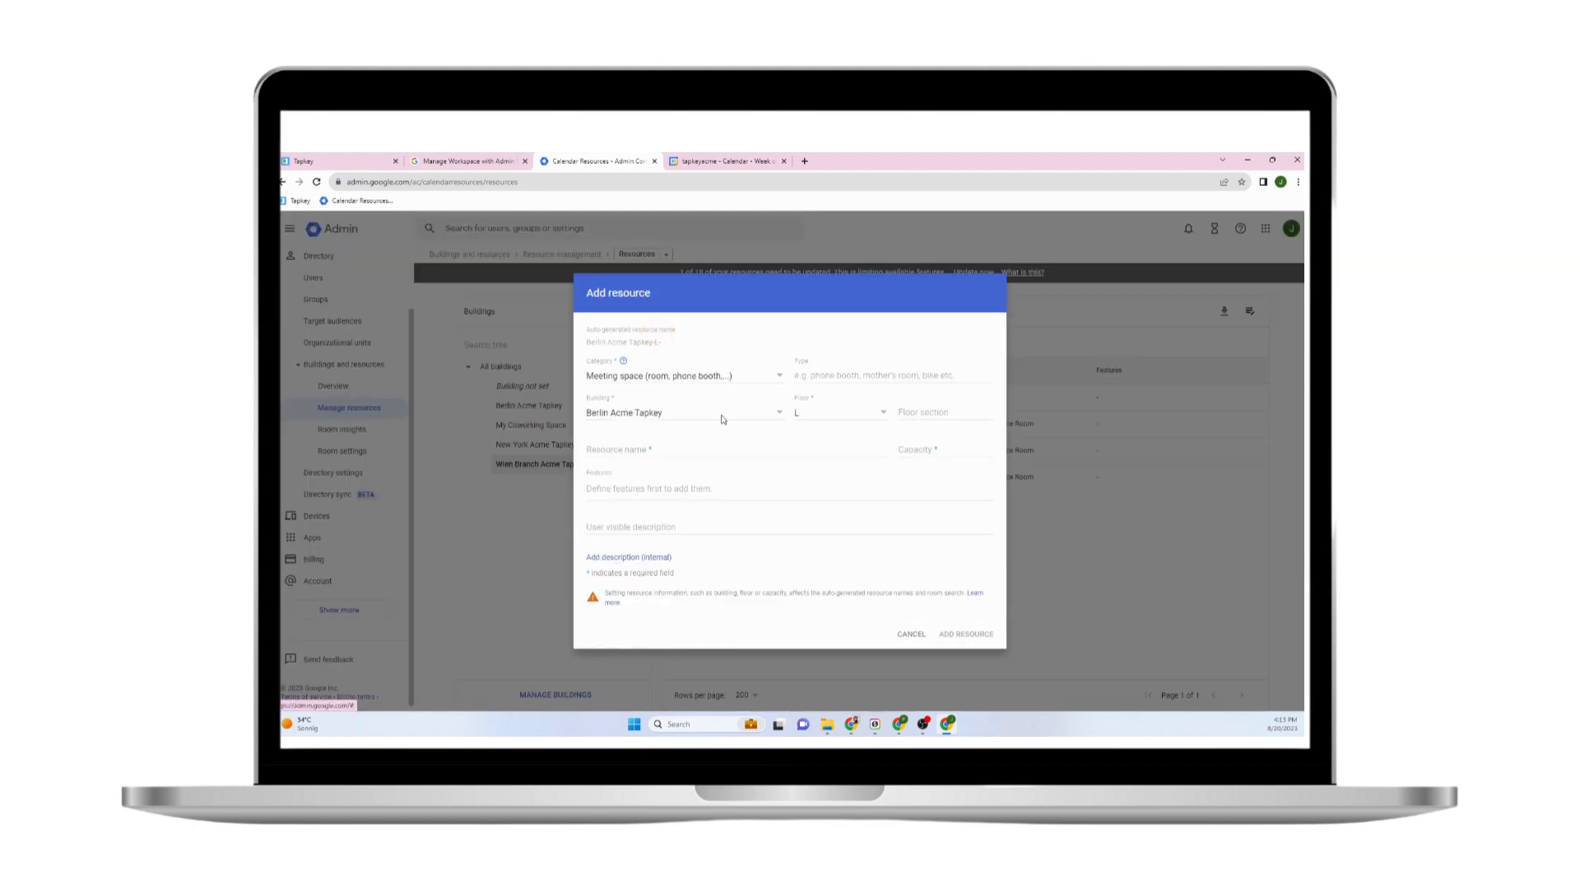
pyautogui.click(910, 633)
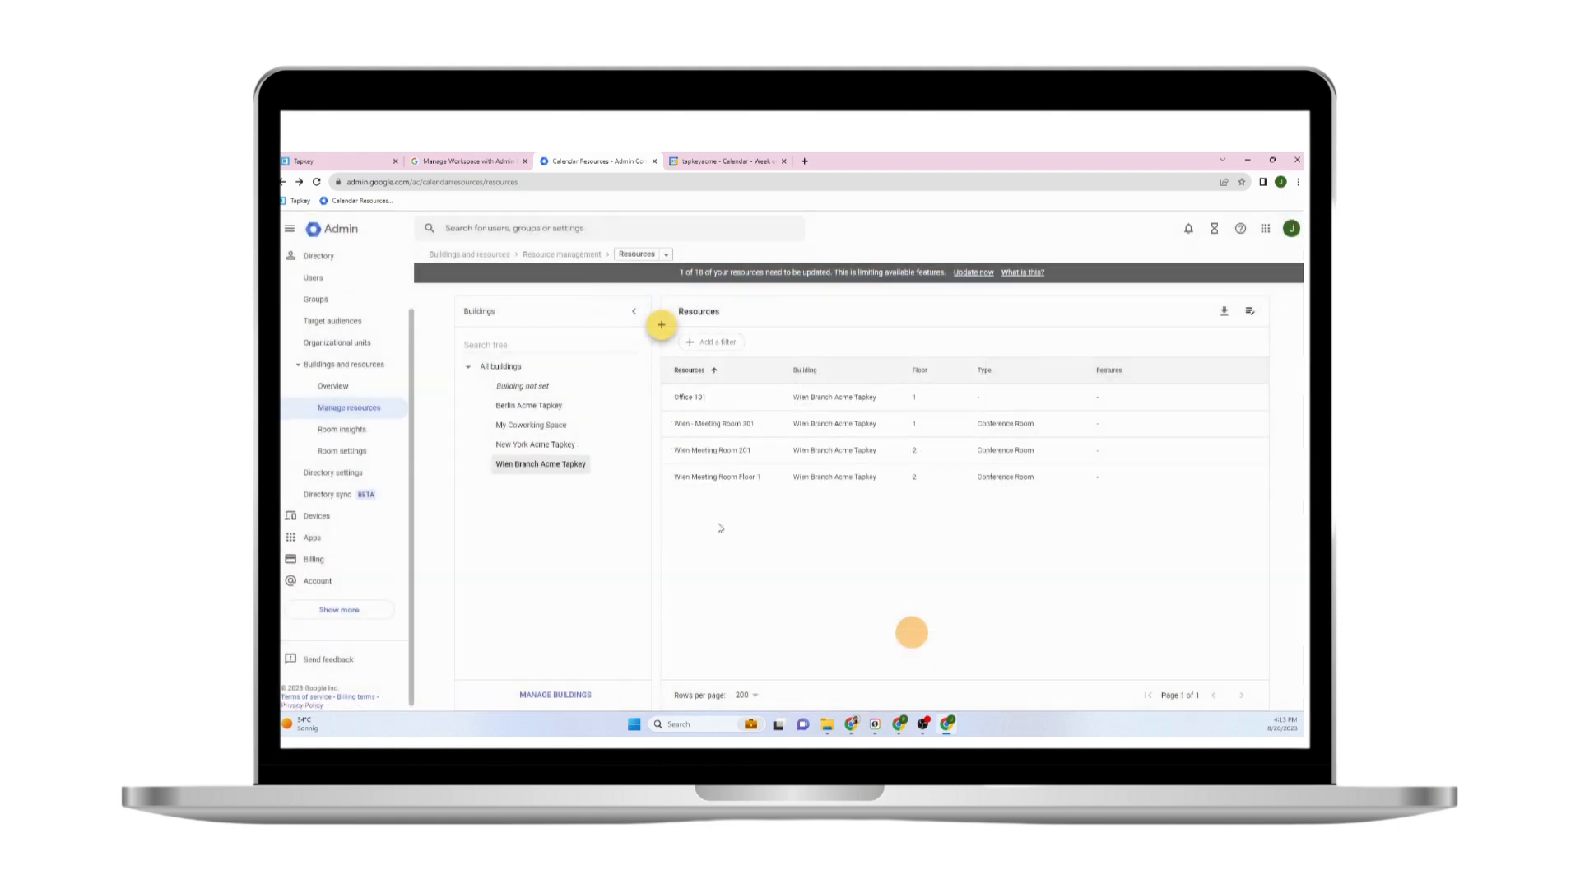
pyautogui.click(724, 477)
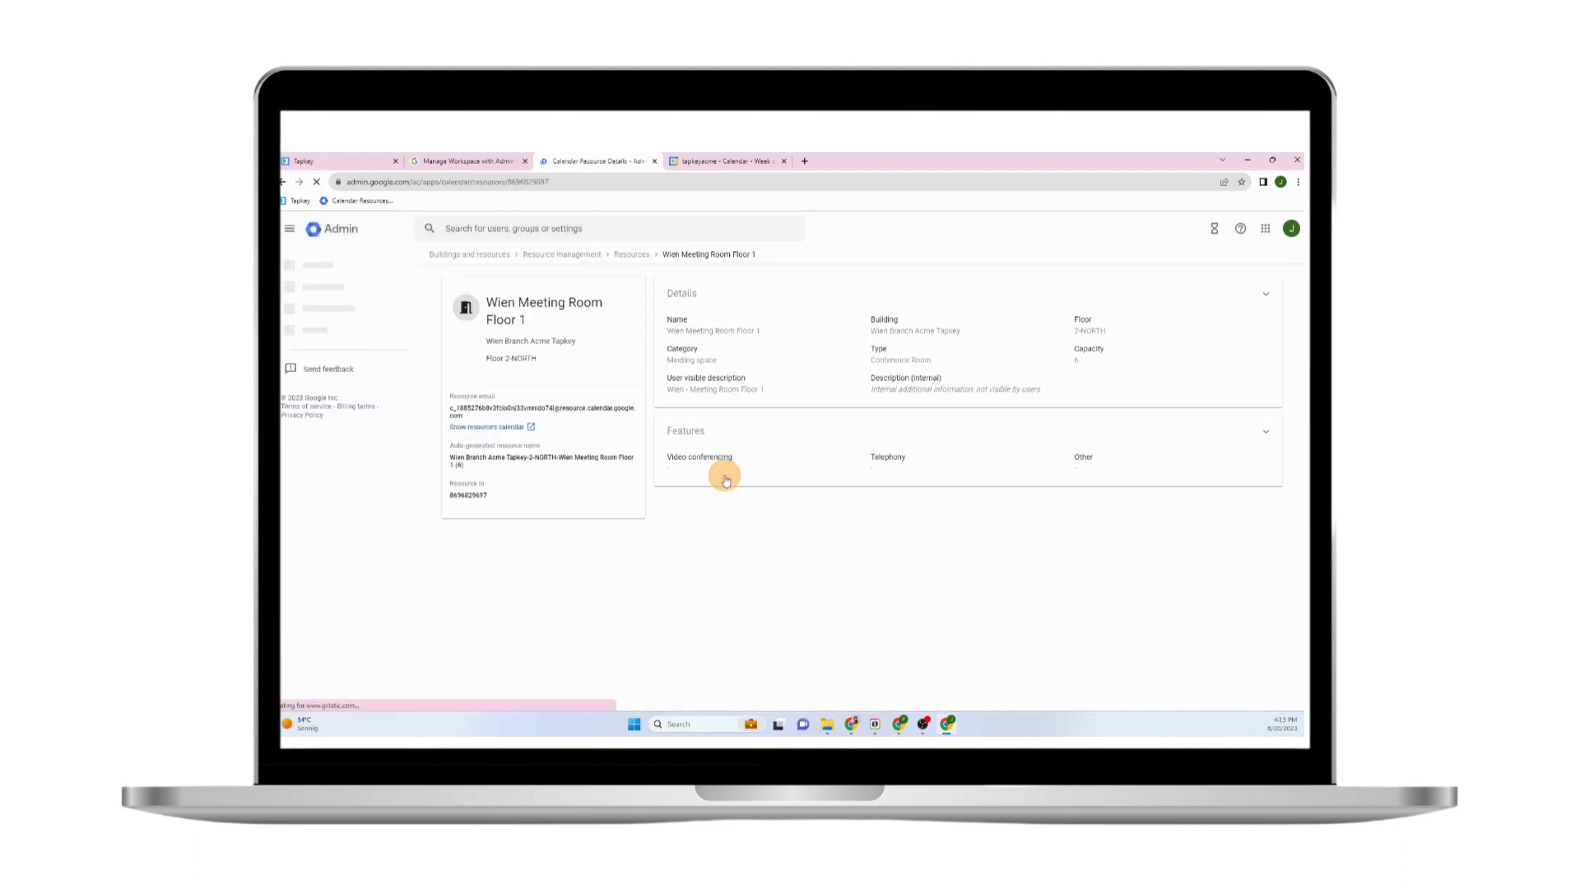
# Examine the meeting room's capacity, editable details, description and summary information without changing them
pyautogui.moveTo(1088, 363); pyautogui.dragTo(1066, 361)
pyautogui.click(1067, 363)
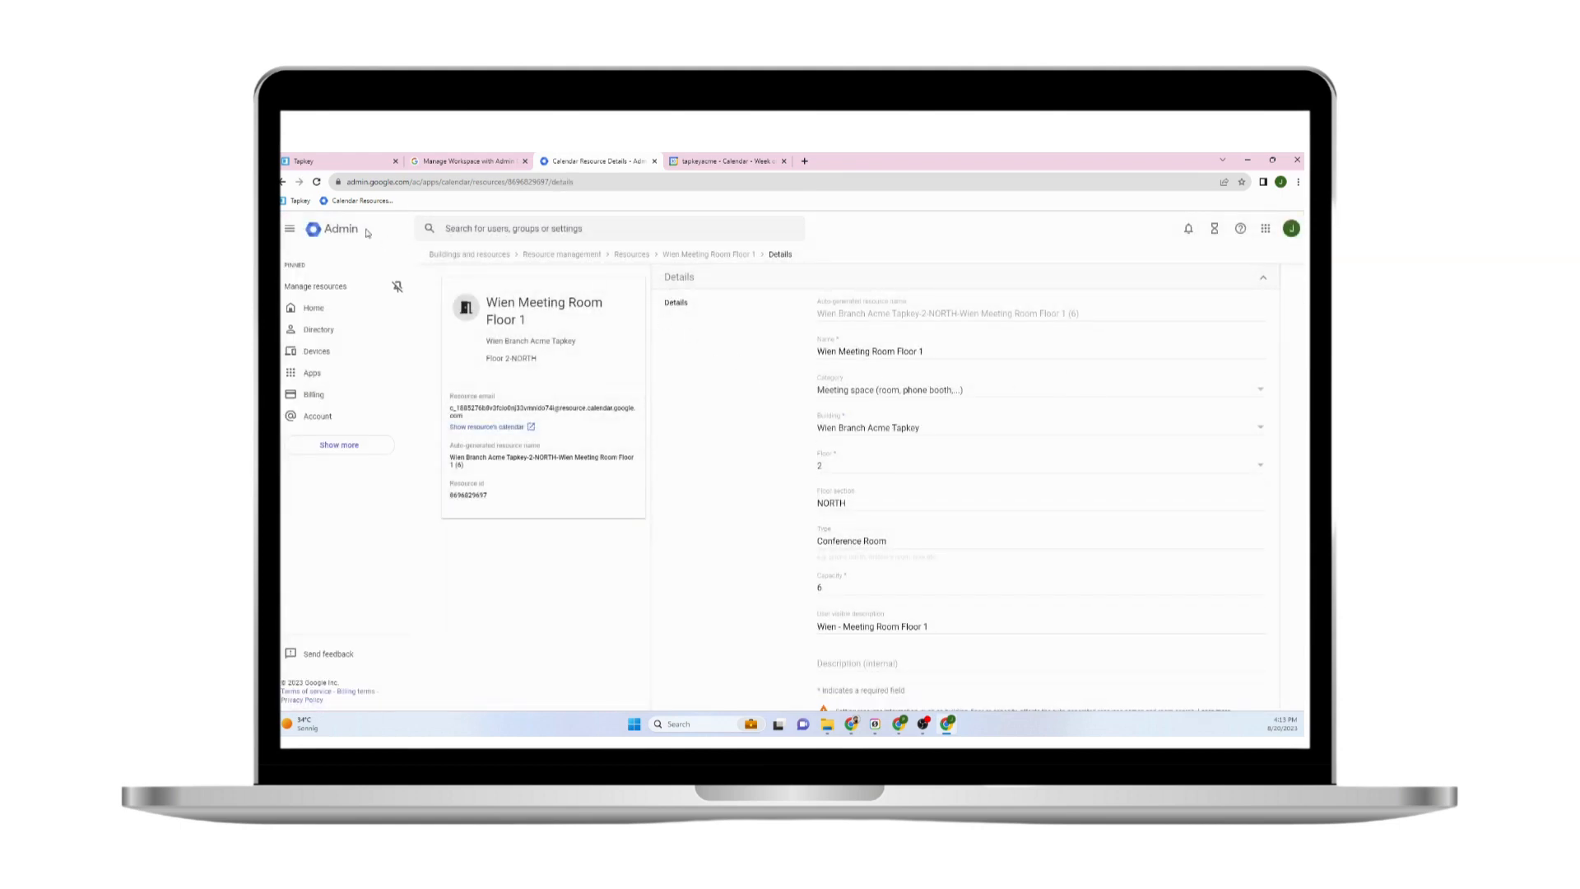
pyautogui.click(282, 182)
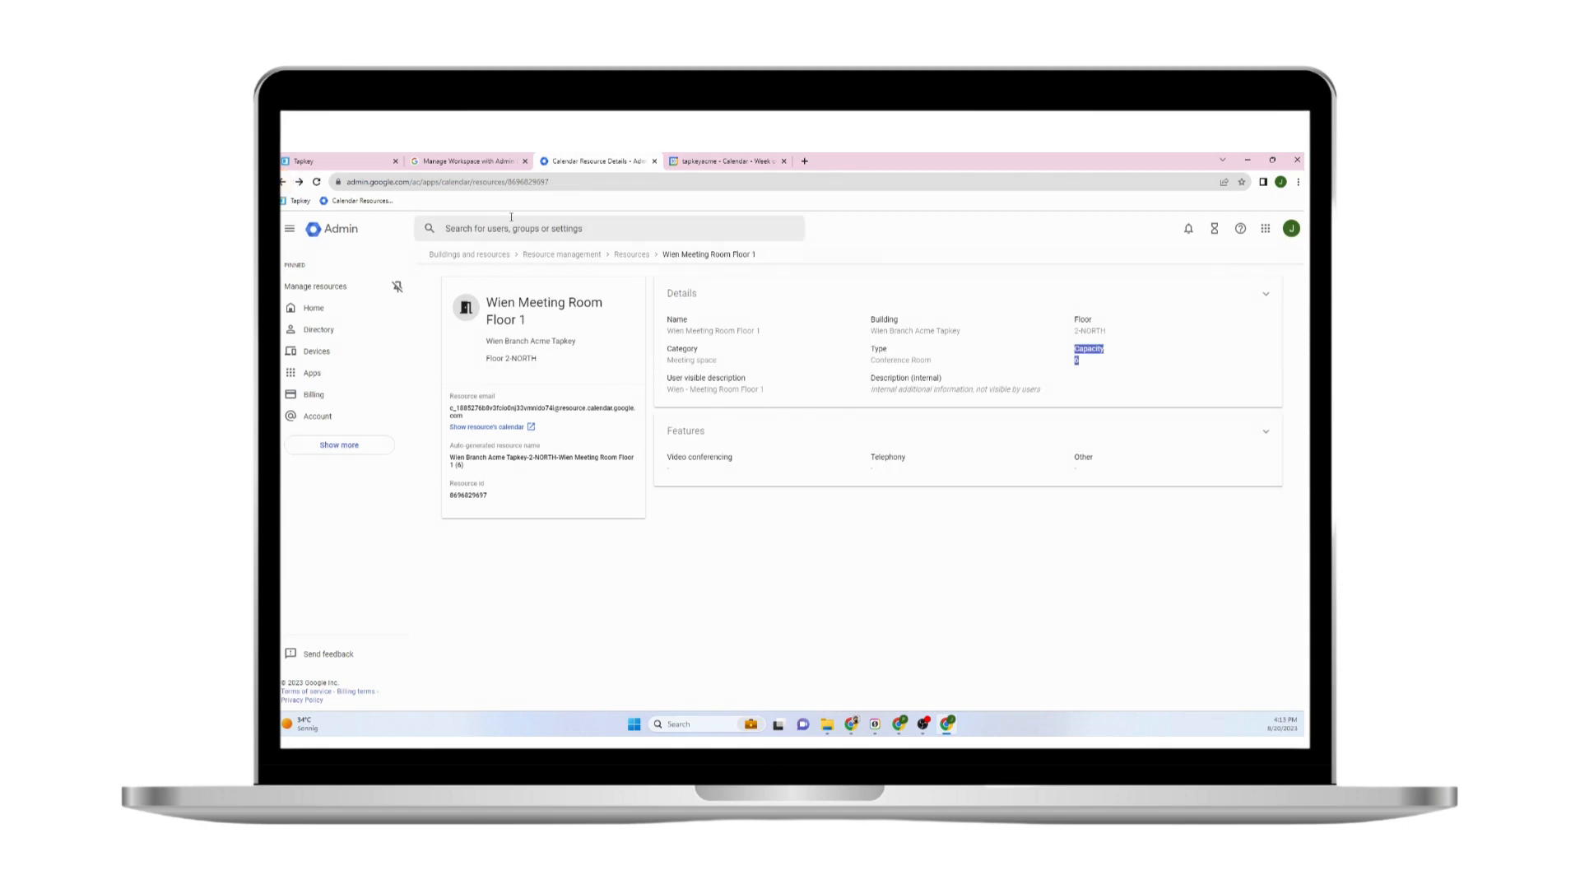
pyautogui.moveTo(1102, 379); pyautogui.dragTo(874, 374)
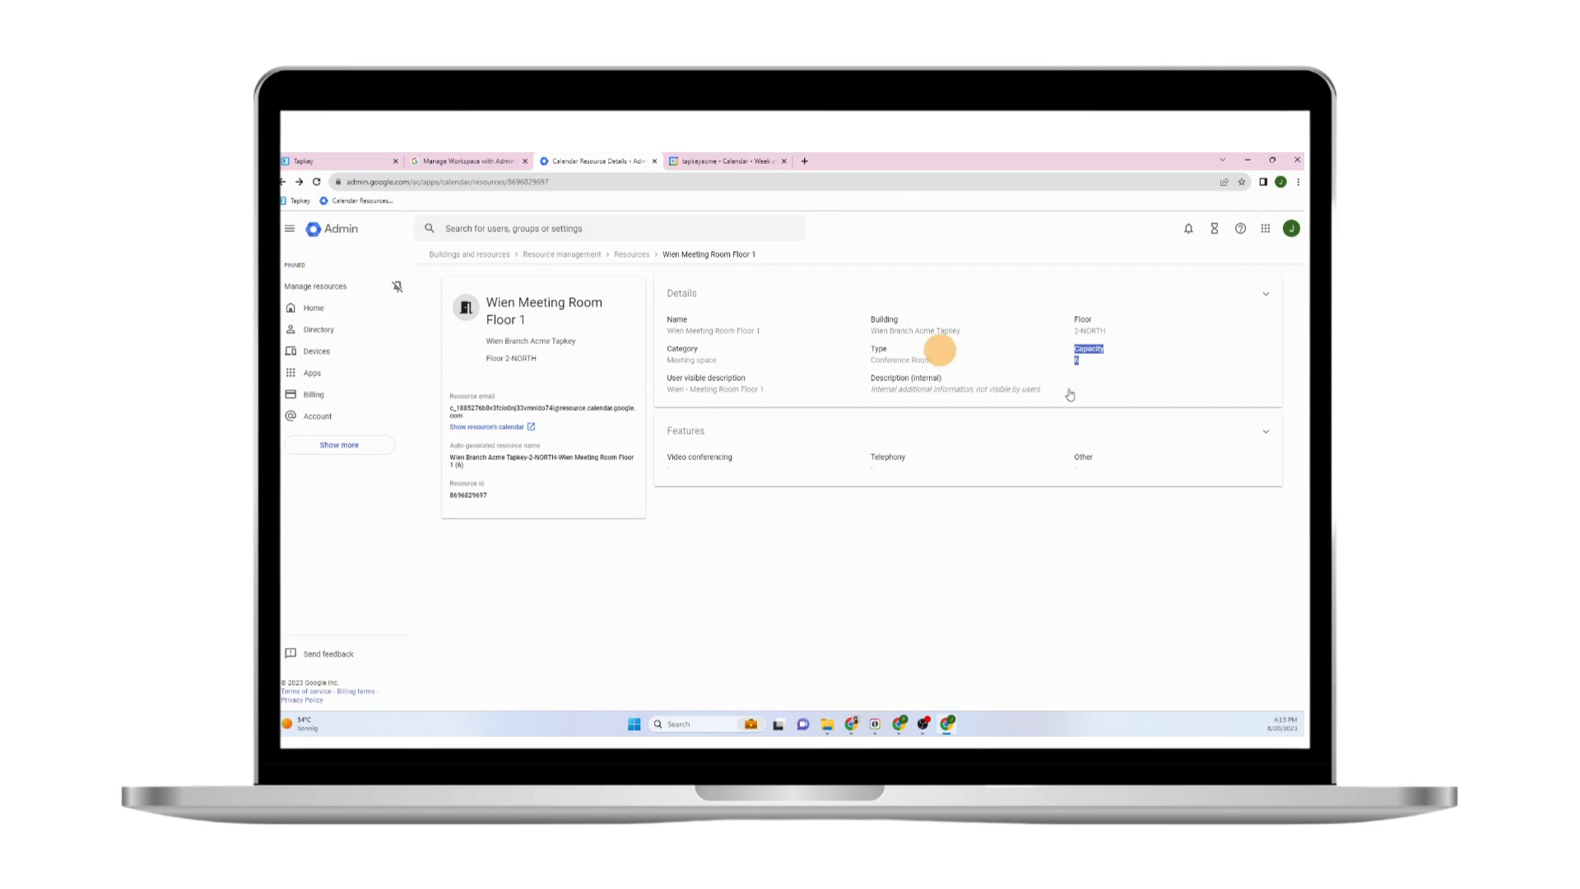
pyautogui.moveTo(481, 303); pyautogui.dragTo(624, 419)
pyautogui.click(739, 574)
# Switch to Tapkey and review the locks of the Tapkey Acme Wien Office
pyautogui.hotkey('alt', 'Tab')
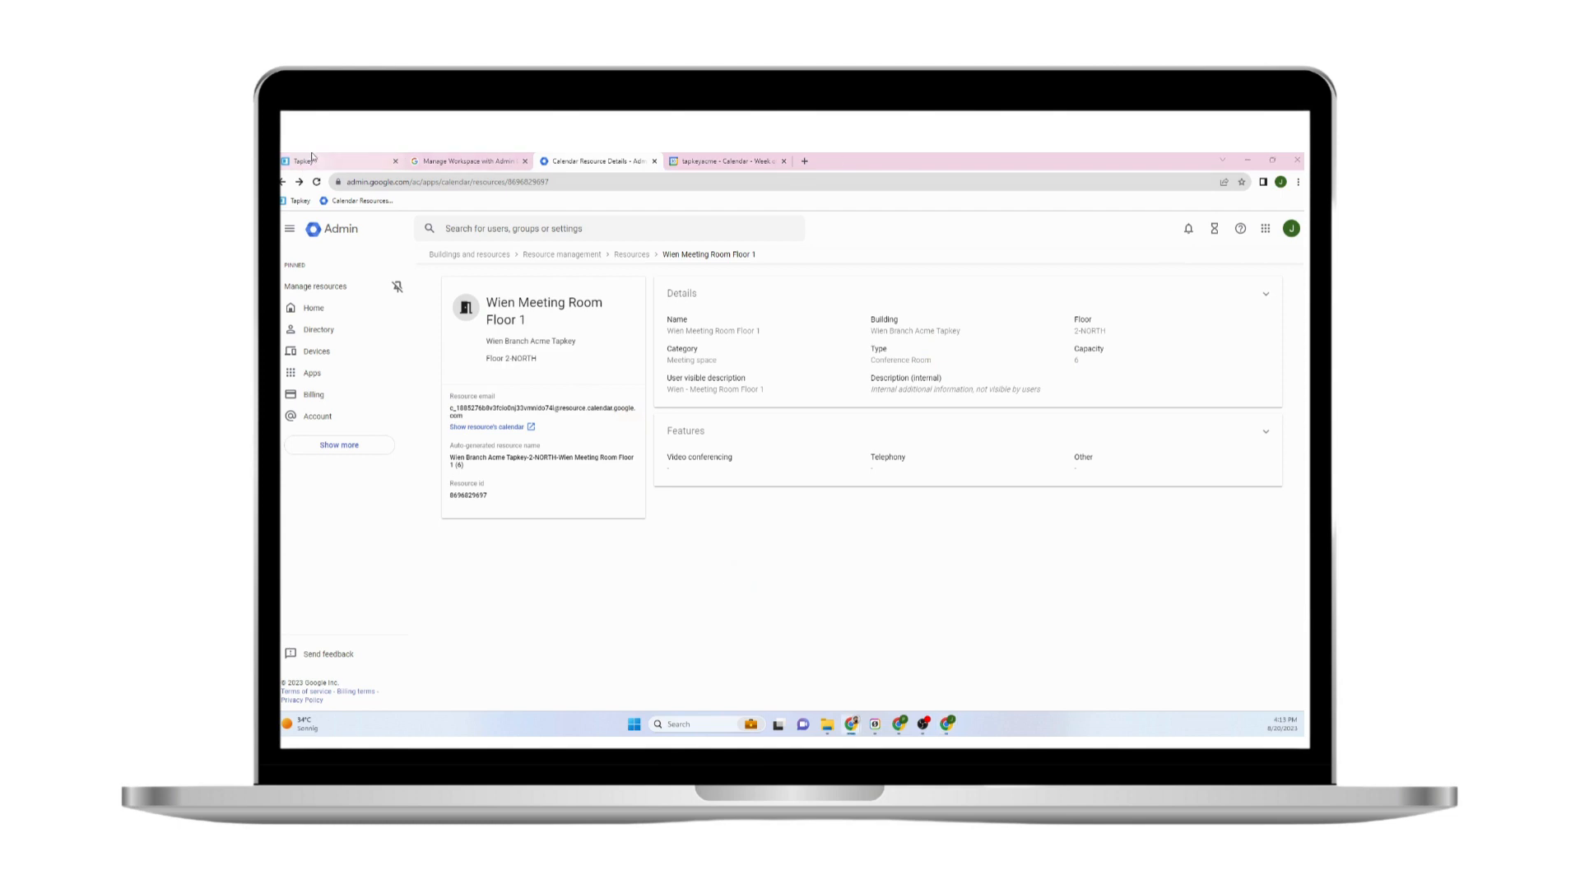
pyautogui.click(344, 162)
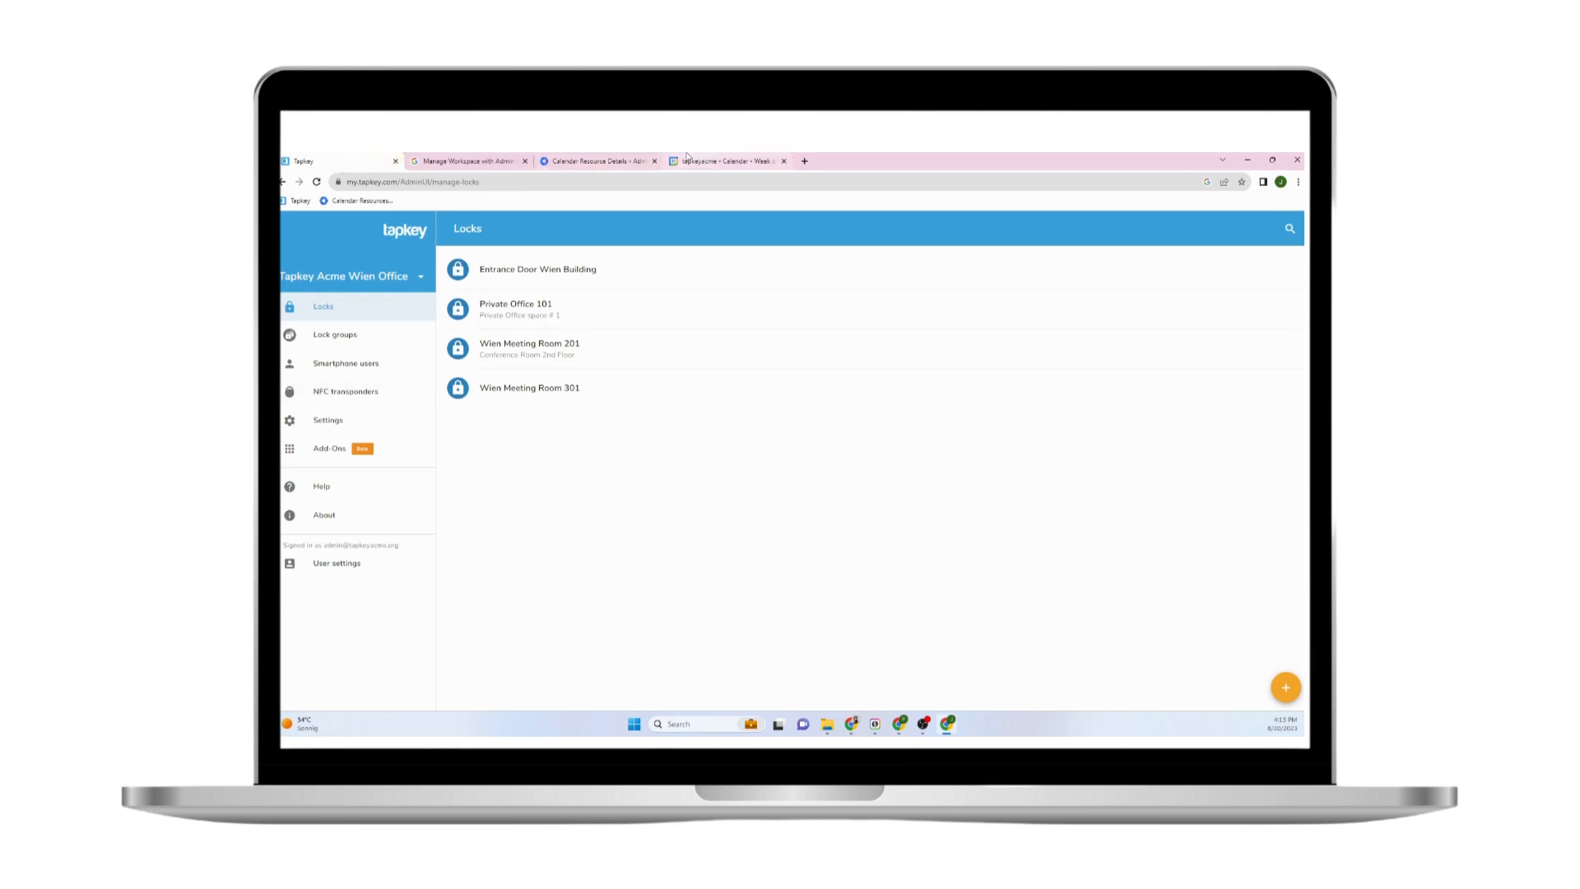
# Switch back to the Admin console, view the available browser profiles, and highlight the Wien Meeting Room Floor 1 title
pyautogui.click(562, 164)
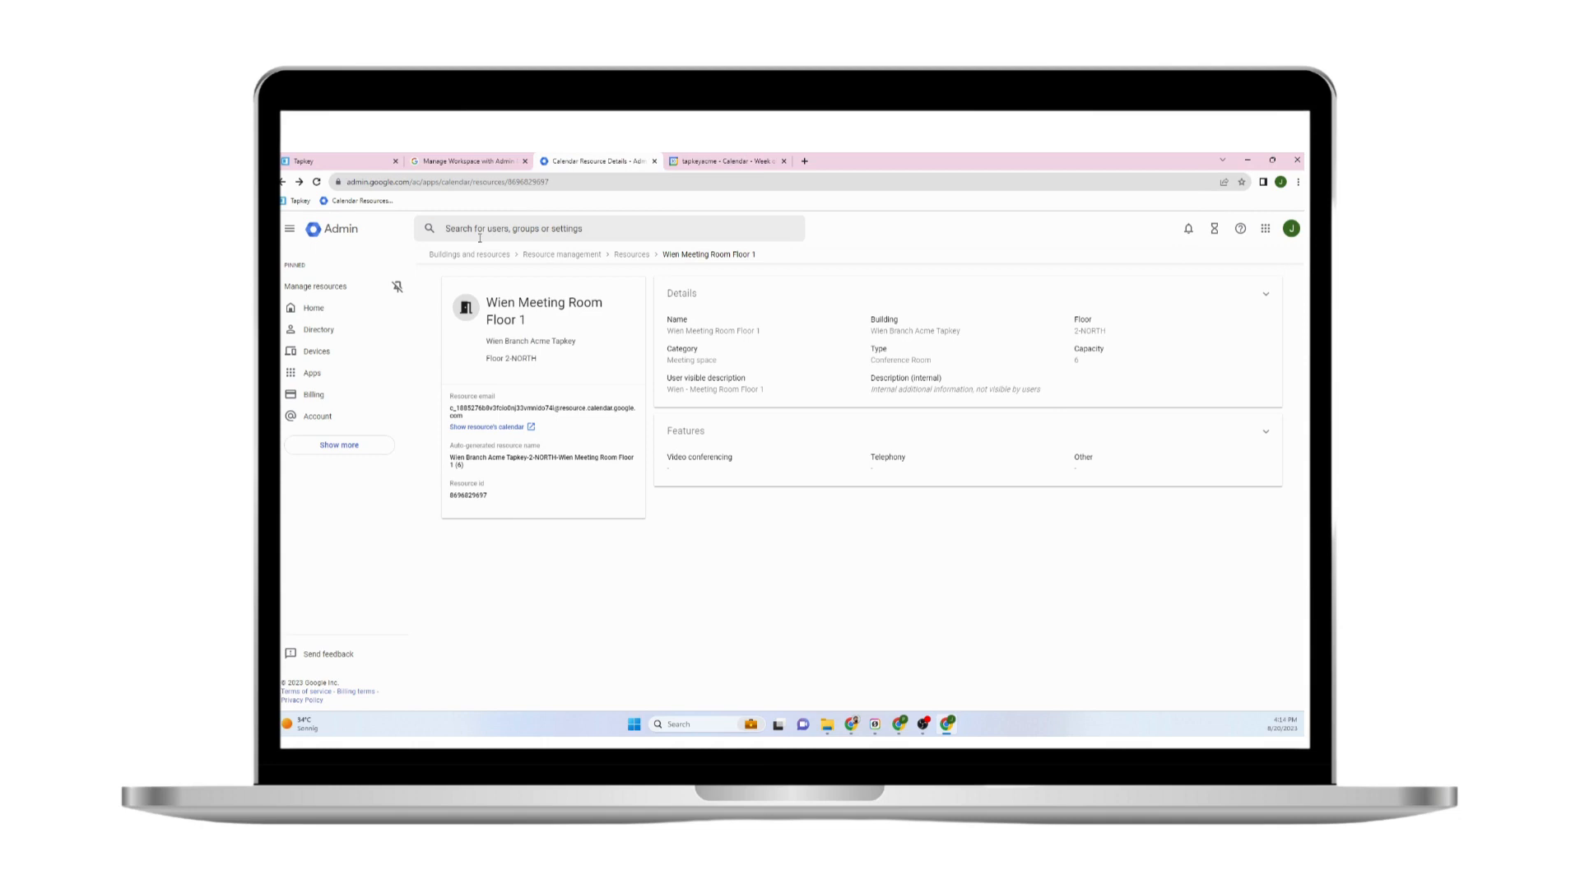
pyautogui.click(1280, 182)
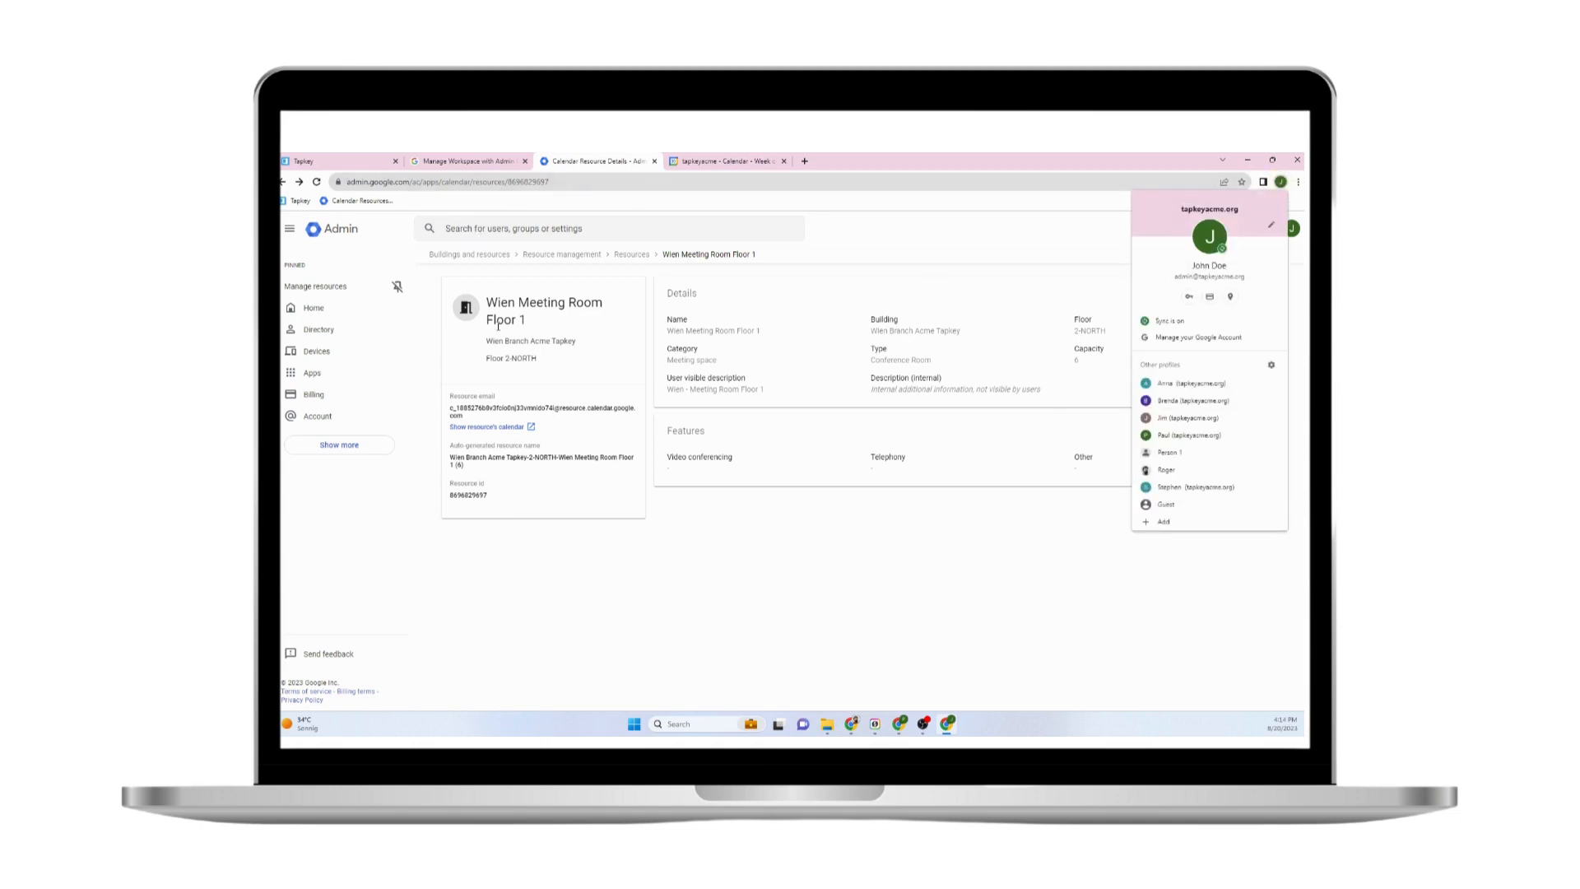
pyautogui.moveTo(485, 304); pyautogui.dragTo(574, 326)
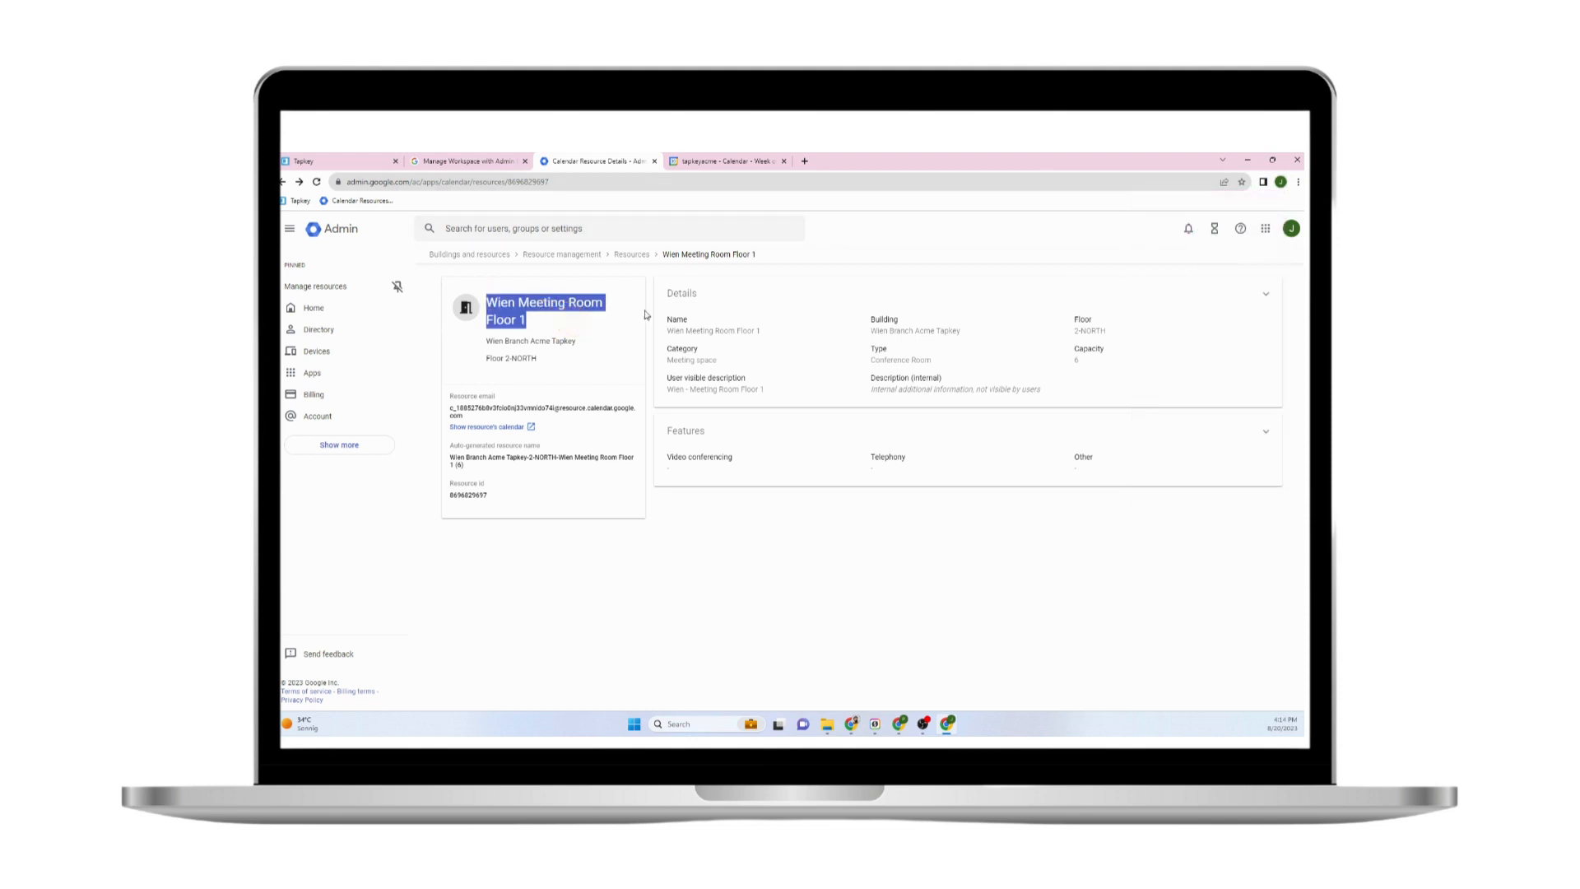
# Switch to Tapkey and open the Wien office's installed add-ons
pyautogui.click(321, 161)
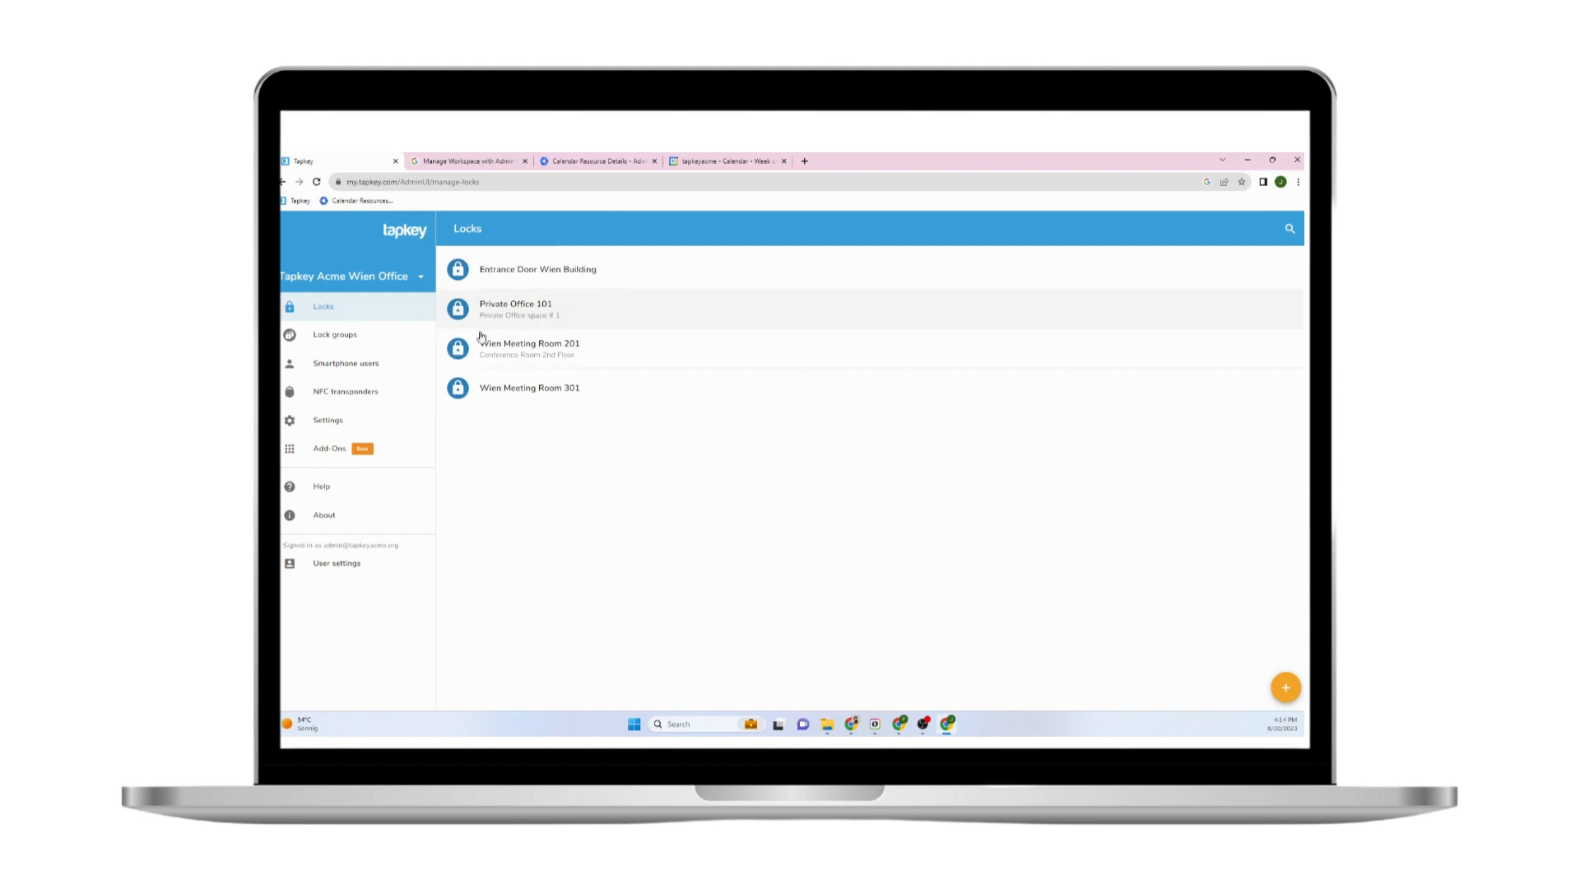
pyautogui.click(334, 450)
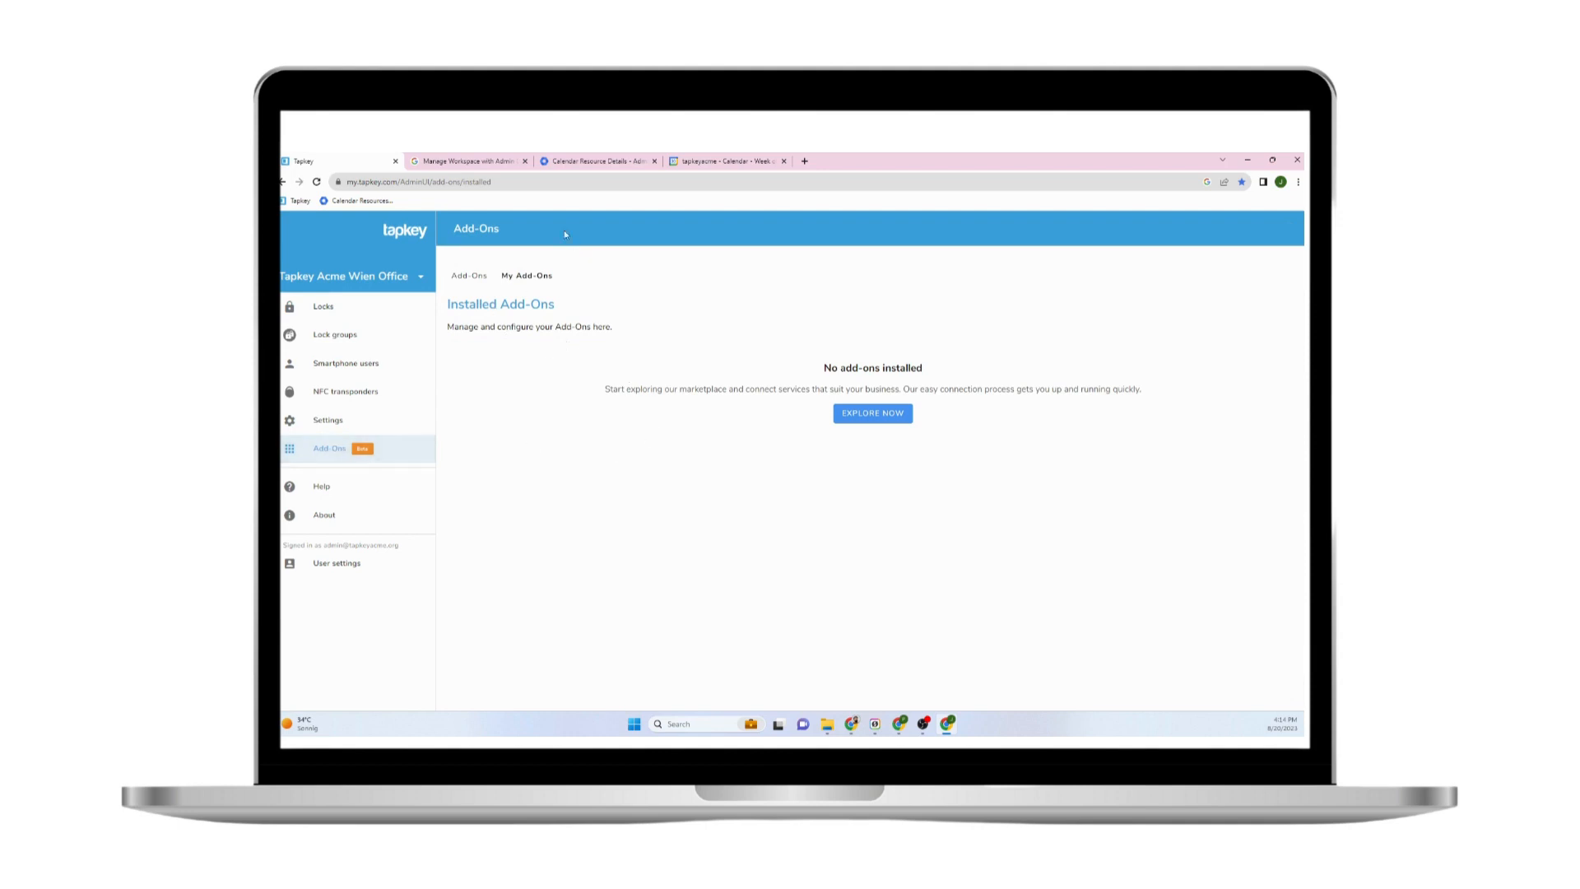
# Return to the Admin console and highlight the name of the Wien Meeting Room Floor 1 resource
pyautogui.click(595, 162)
pyautogui.click(556, 323)
pyautogui.moveTo(556, 321); pyautogui.dragTo(497, 303)
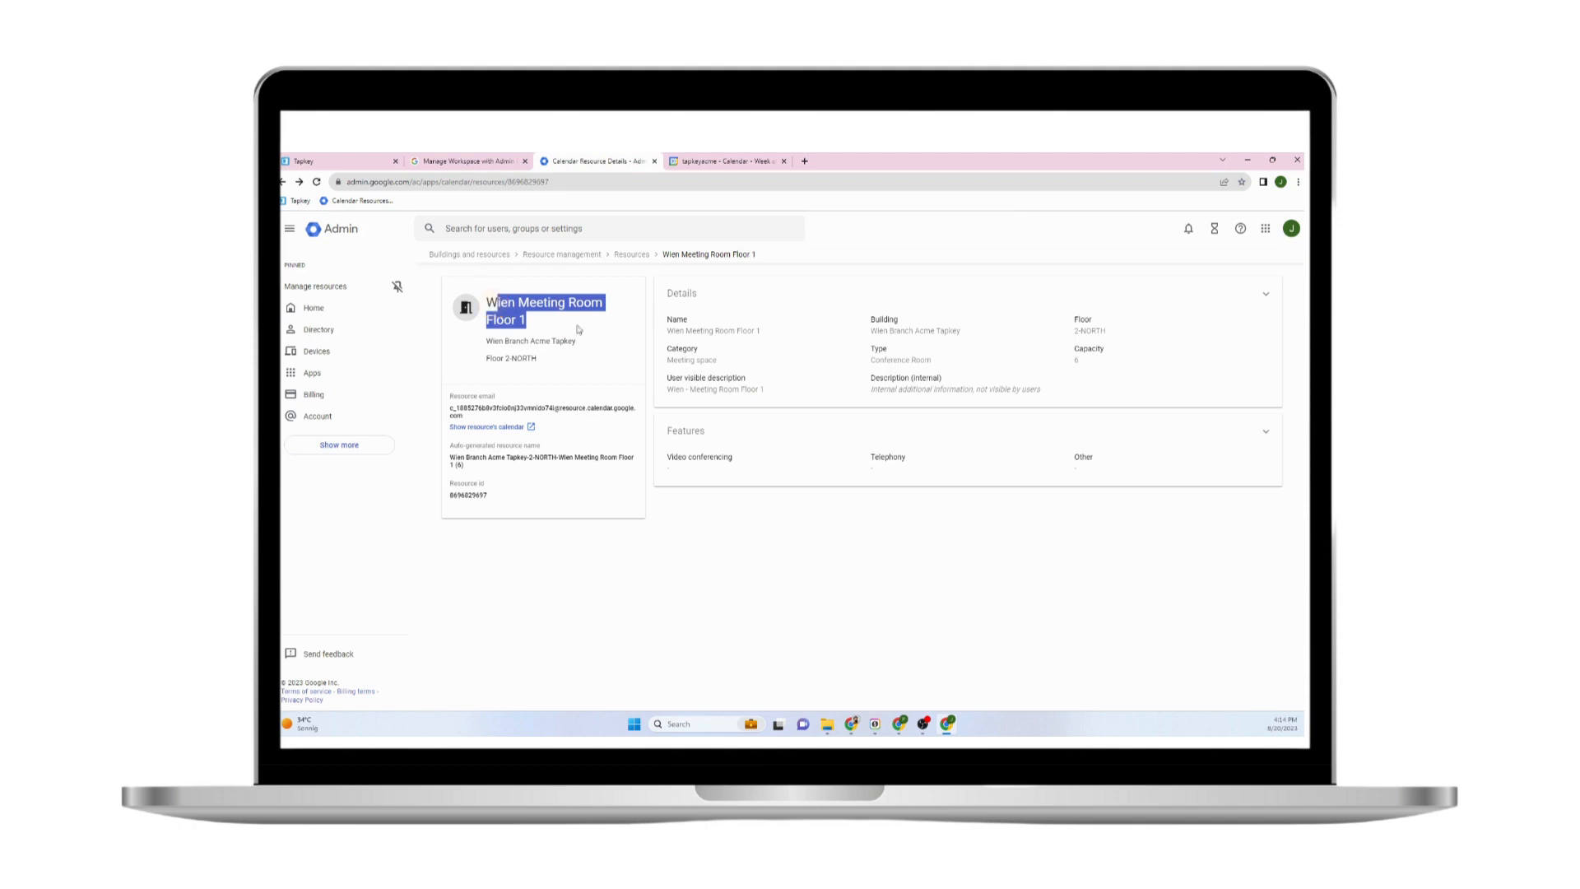
# Review the calendars listed in Google Calendar, and highlight the Wien Meeting Room Floor 1 title in the Admin console
pyautogui.click(481, 161)
pyautogui.click(609, 161)
pyautogui.click(737, 159)
pyautogui.scroll(-1, 362, 596)
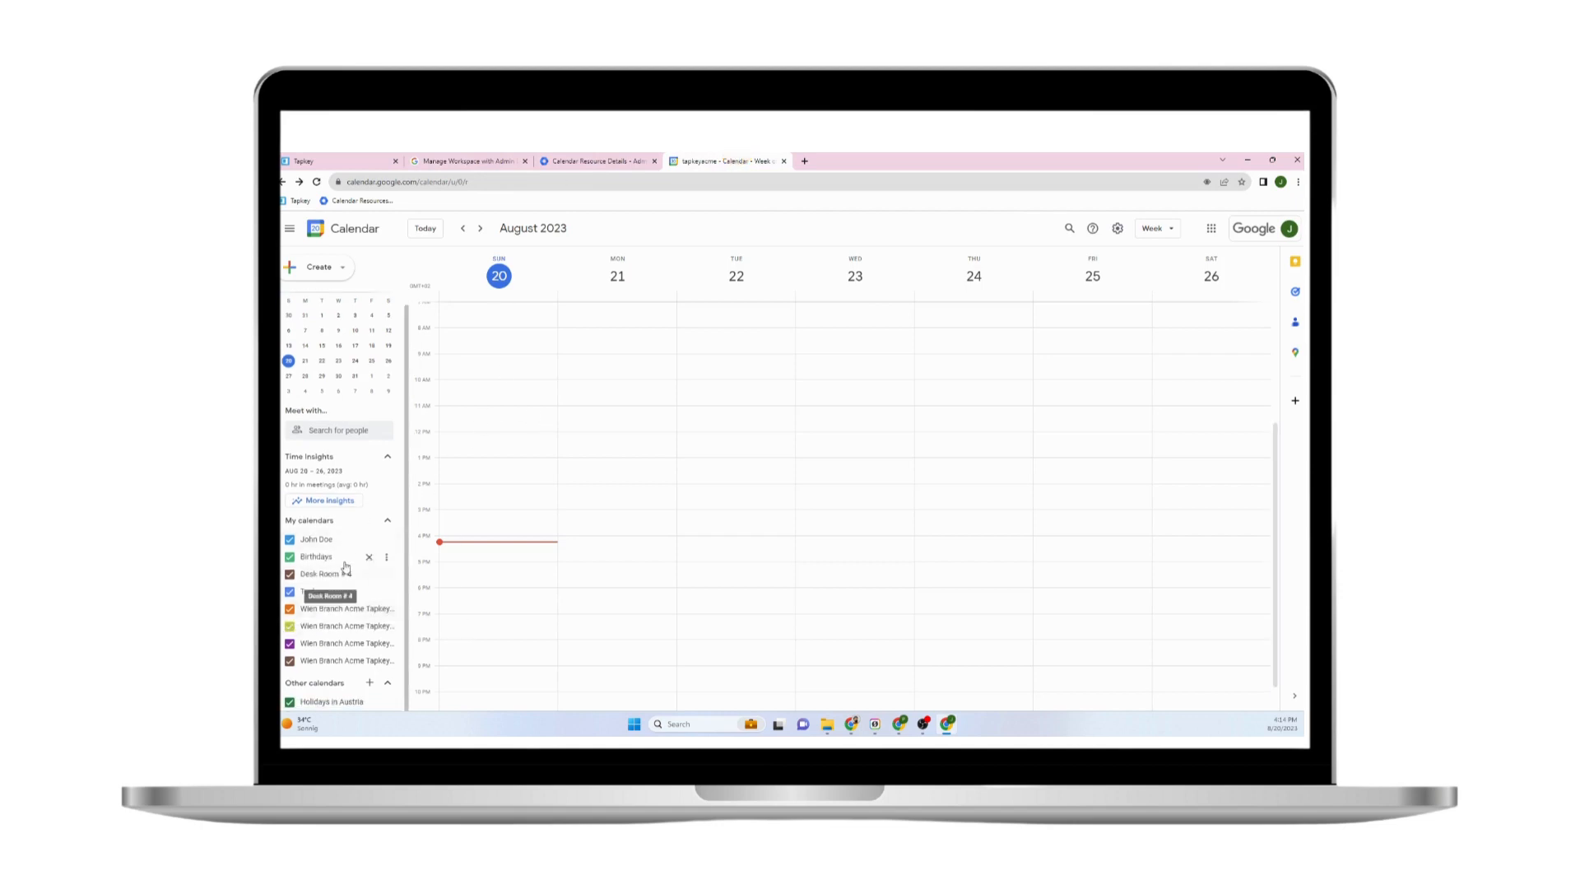
pyautogui.click(290, 574)
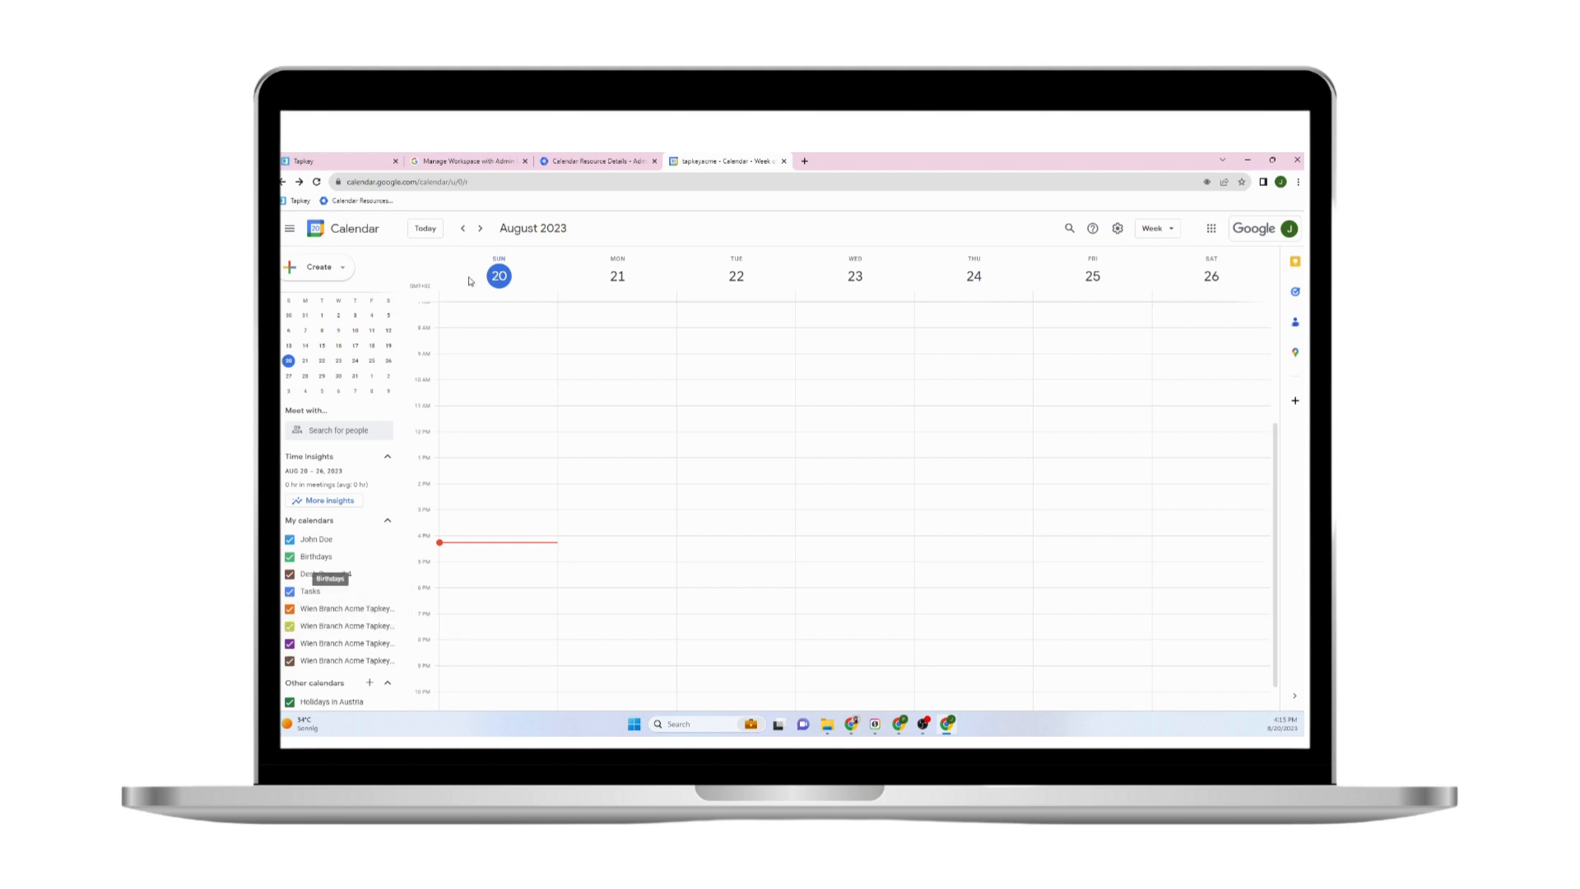
pyautogui.click(596, 157)
pyautogui.moveTo(527, 319); pyautogui.dragTo(486, 300)
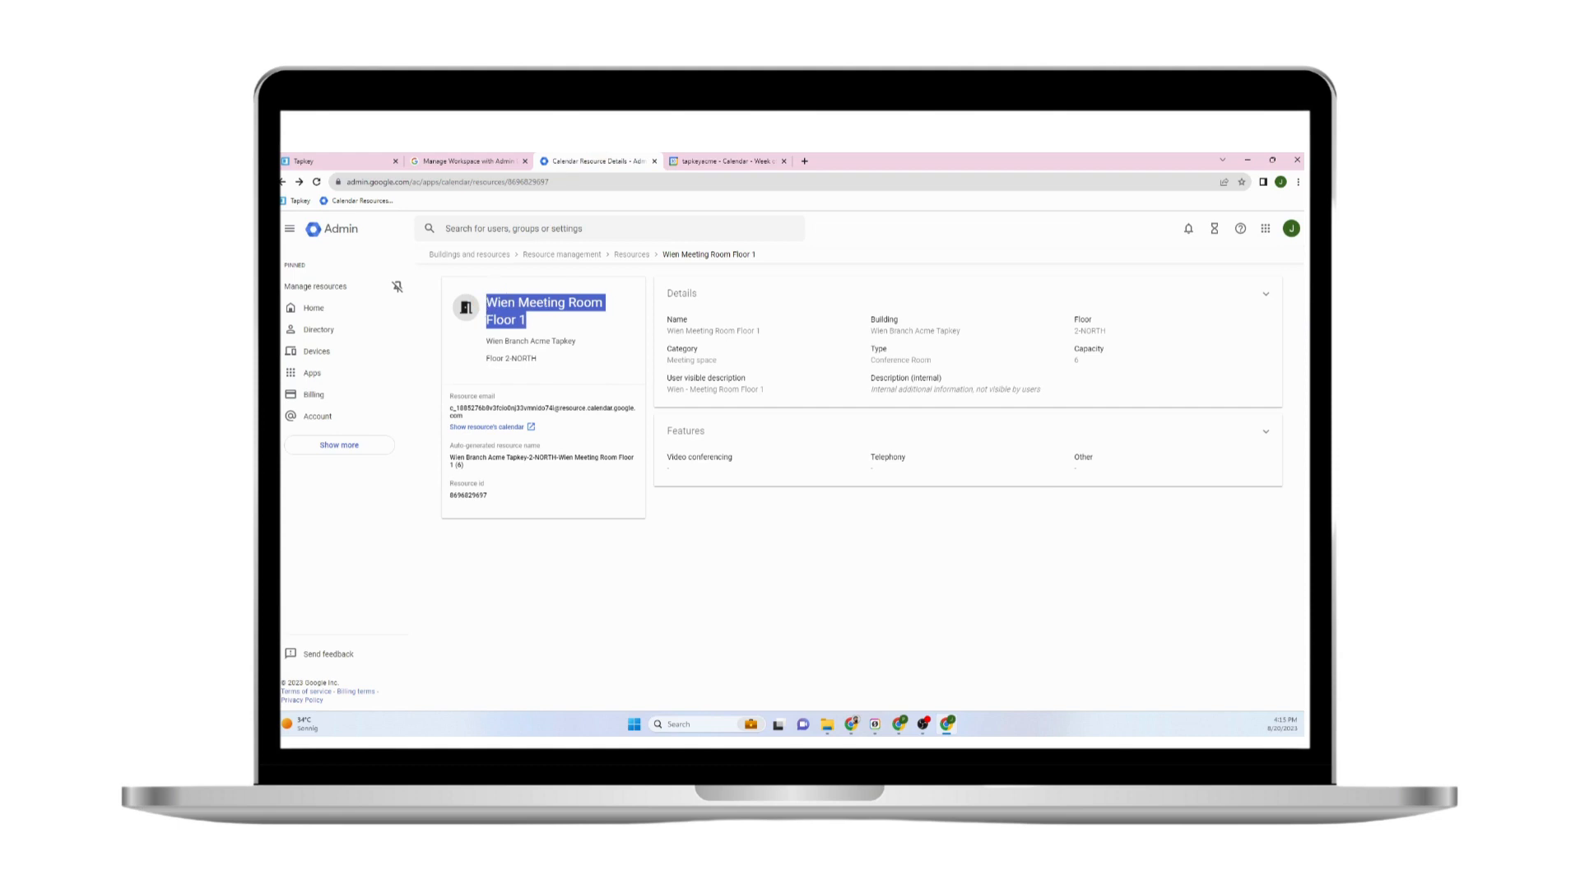
# Switch to Google Calendar and browse the resources of Berlin Acme Tapkey and Wien Branch Acme Tapkey
pyautogui.click(722, 160)
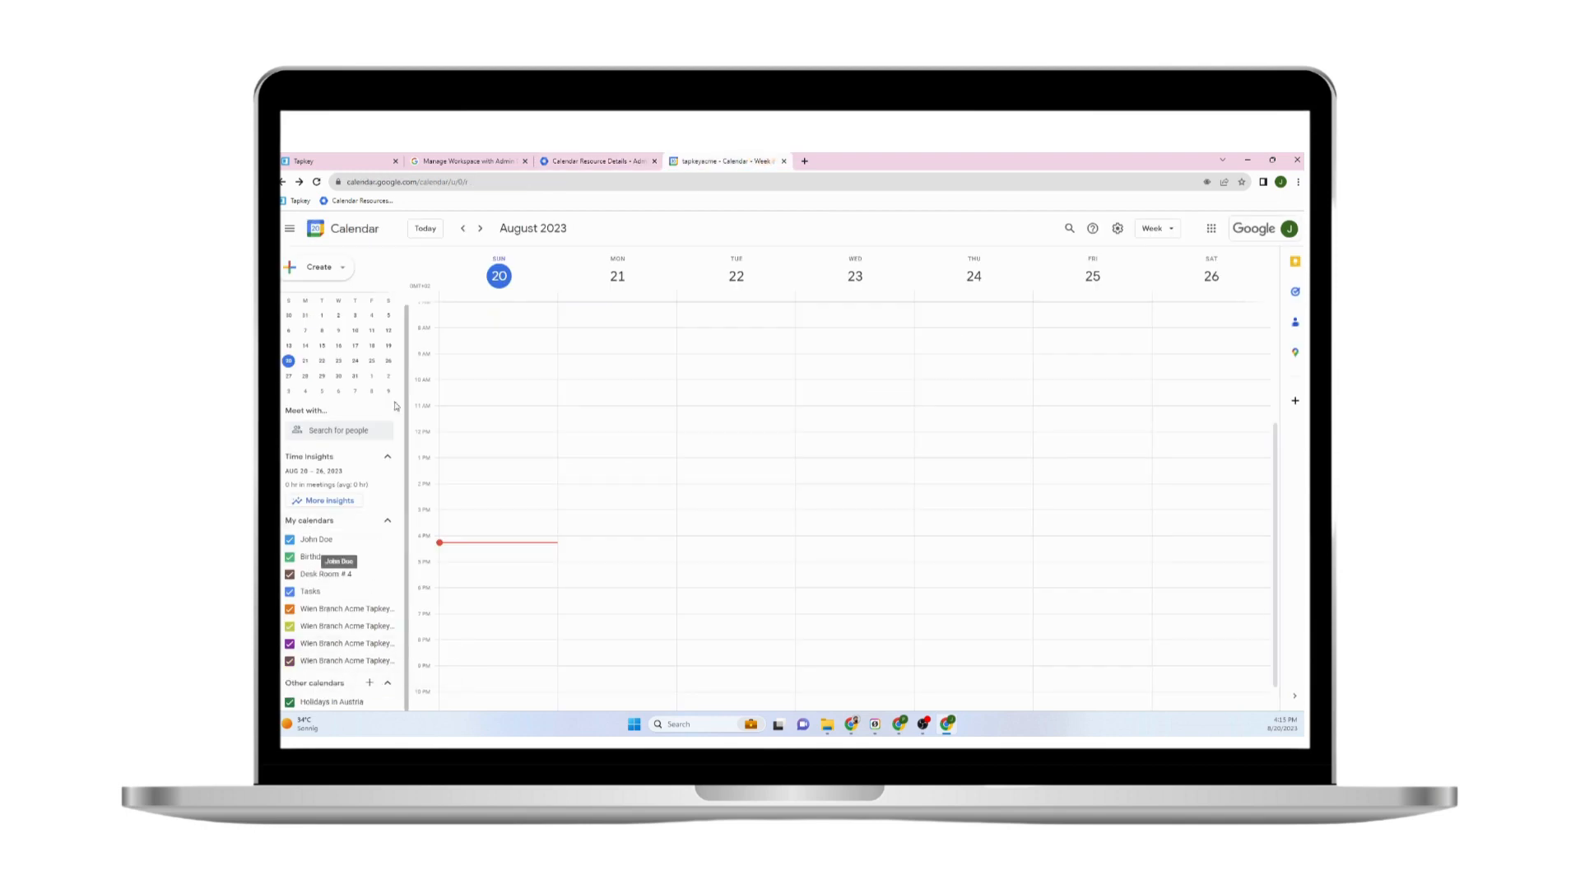
pyautogui.click(369, 683)
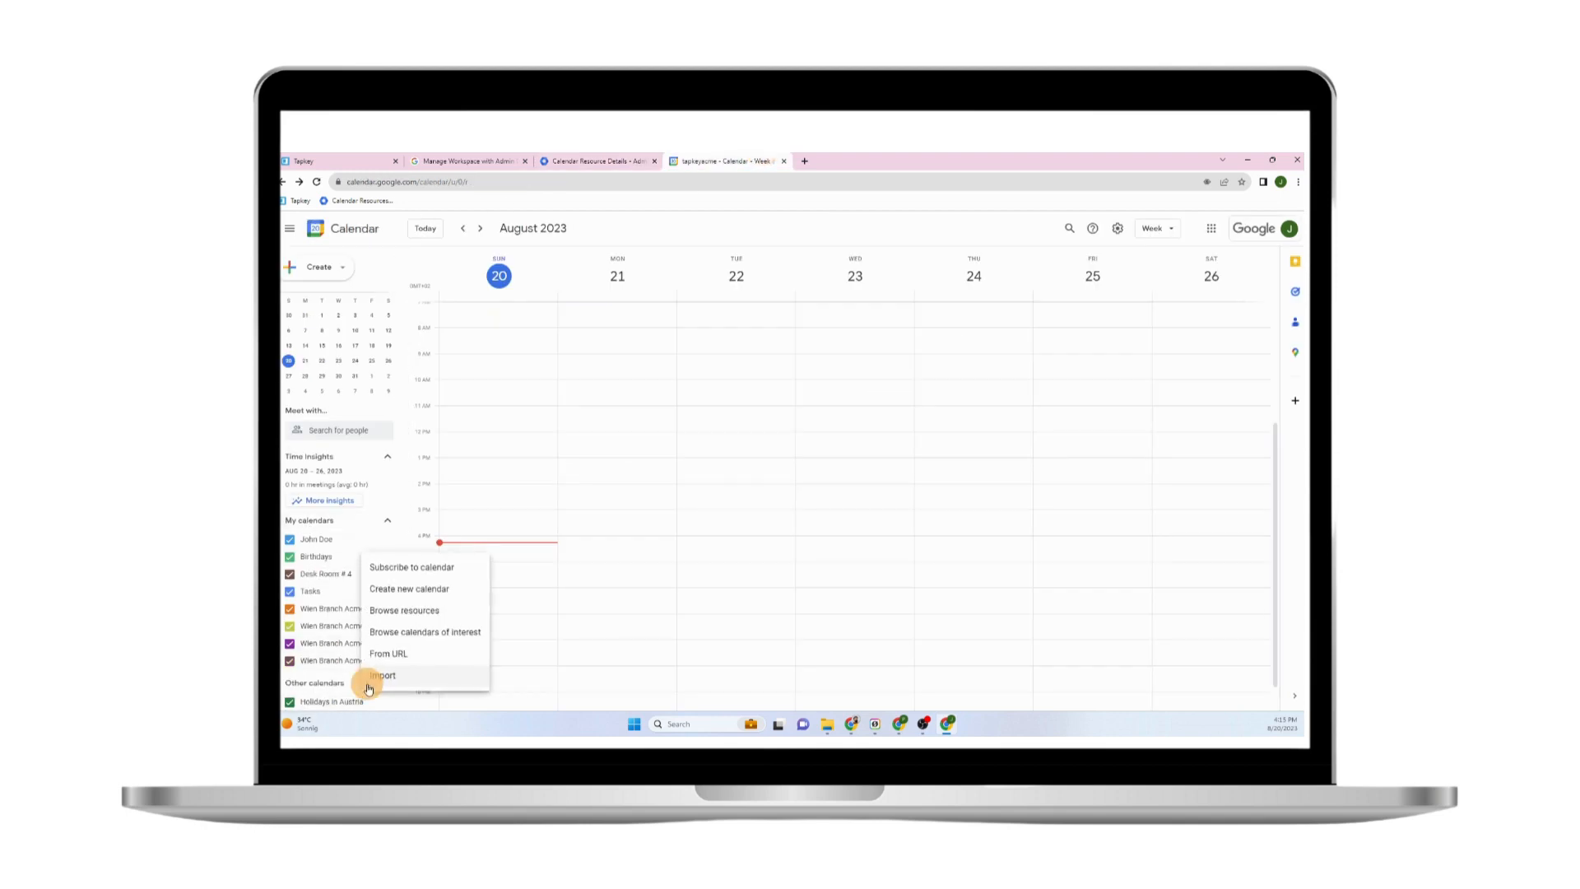
pyautogui.click(425, 615)
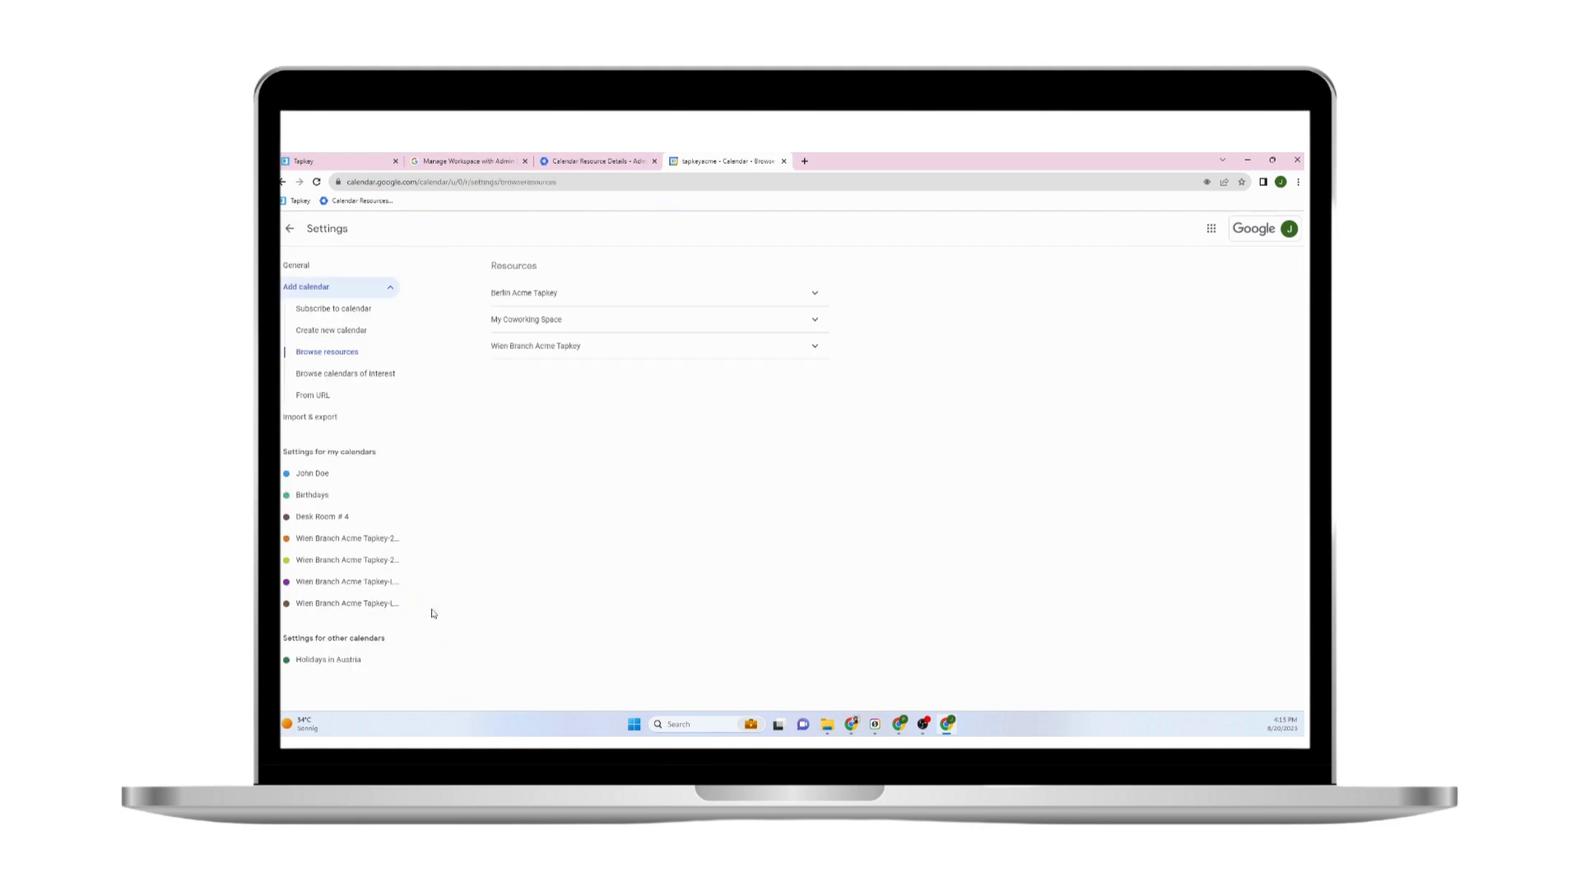
pyautogui.click(650, 293)
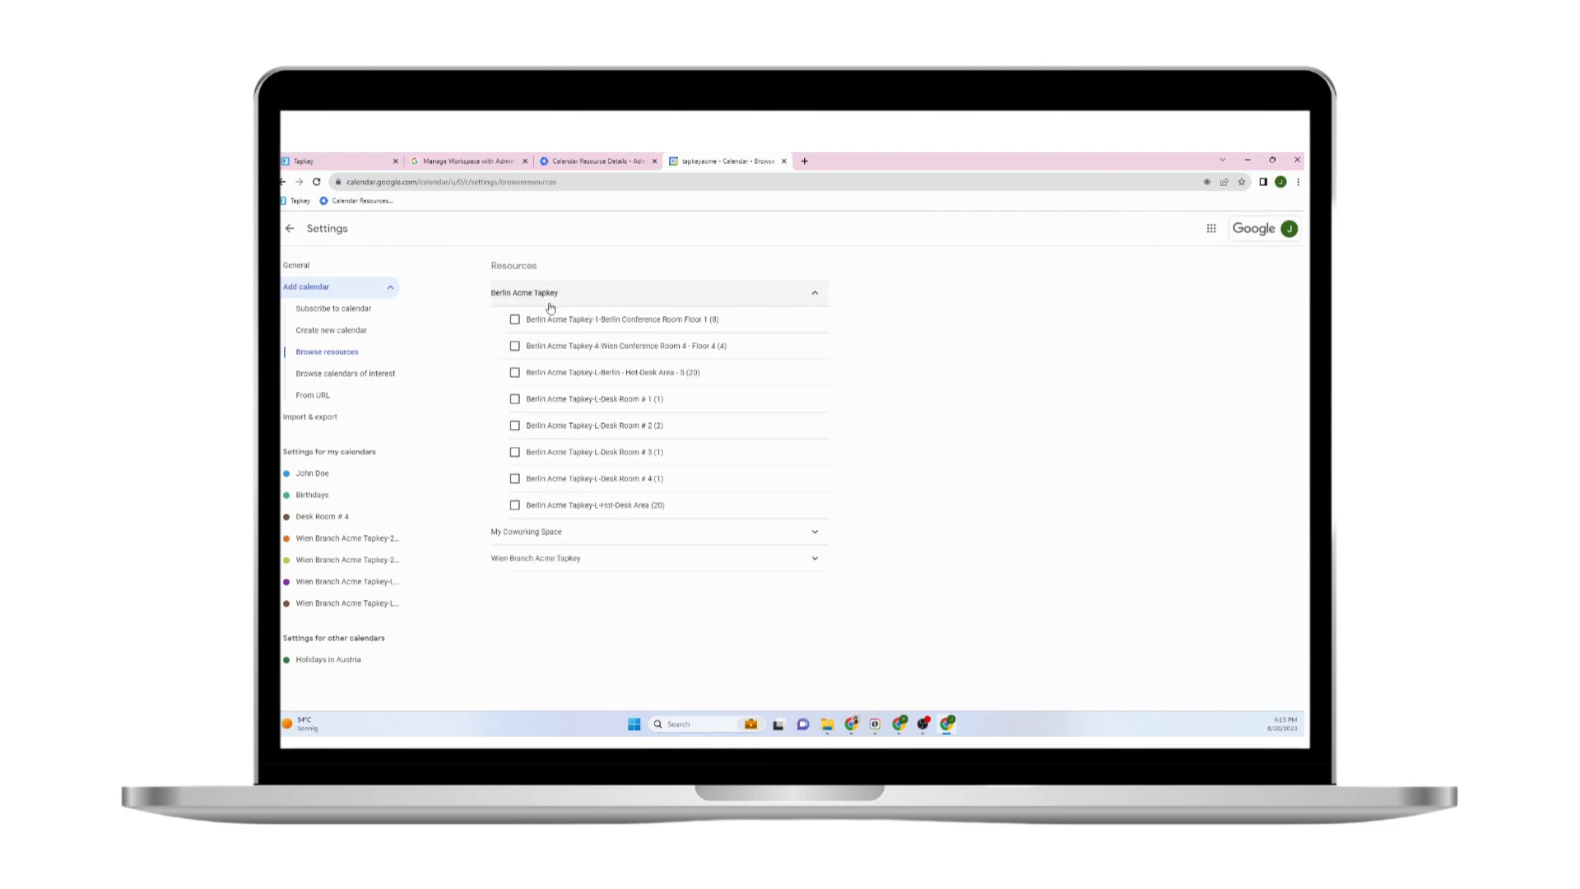
pyautogui.click(586, 557)
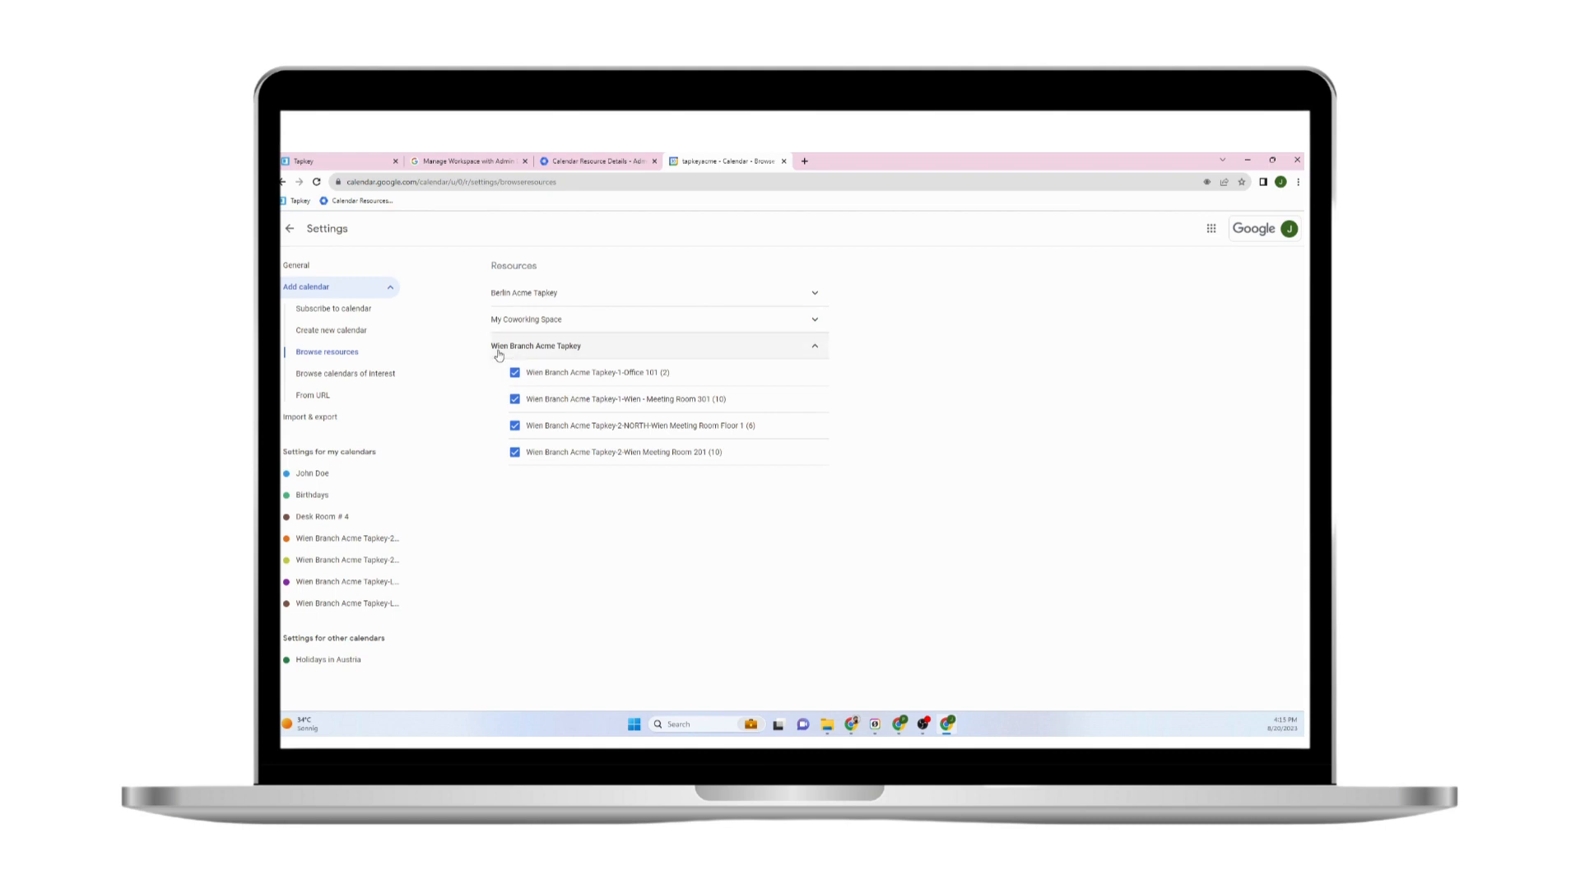
# Subscribe to the Berlin Conference Room Floor 1 resource calendar and unsubscribe from it again
pyautogui.click(681, 319)
pyautogui.click(691, 292)
pyautogui.click(514, 320)
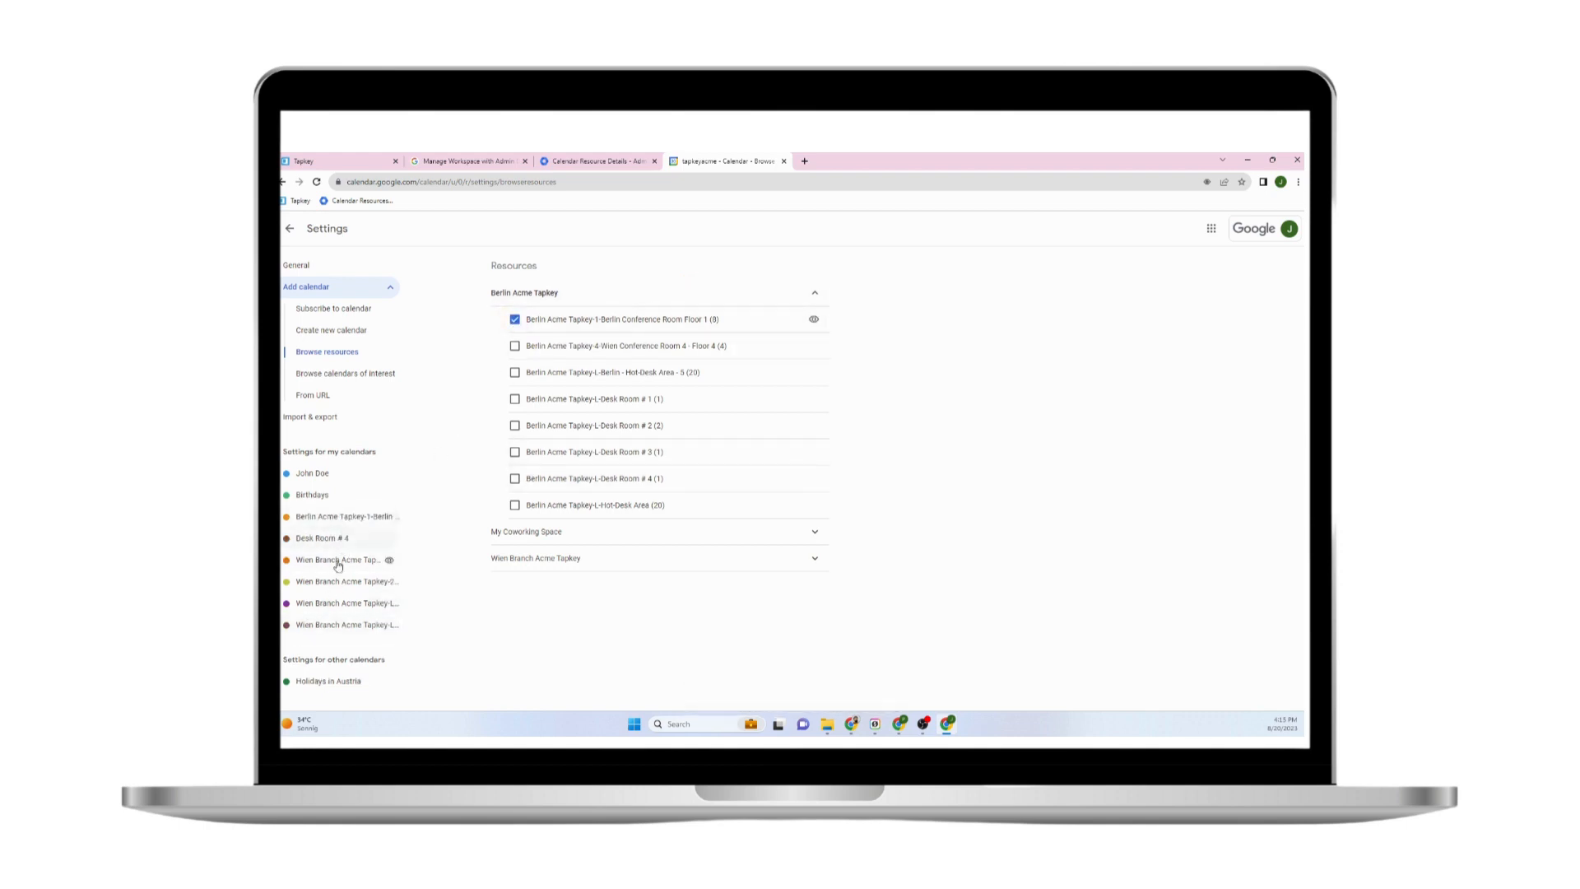
pyautogui.click(515, 320)
pyautogui.click(910, 485)
# Unsubscribe from and resubscribe to the Wien Branch Acme Tapkey Office 101 calendar, and return to the calendar overview
pyautogui.click(567, 558)
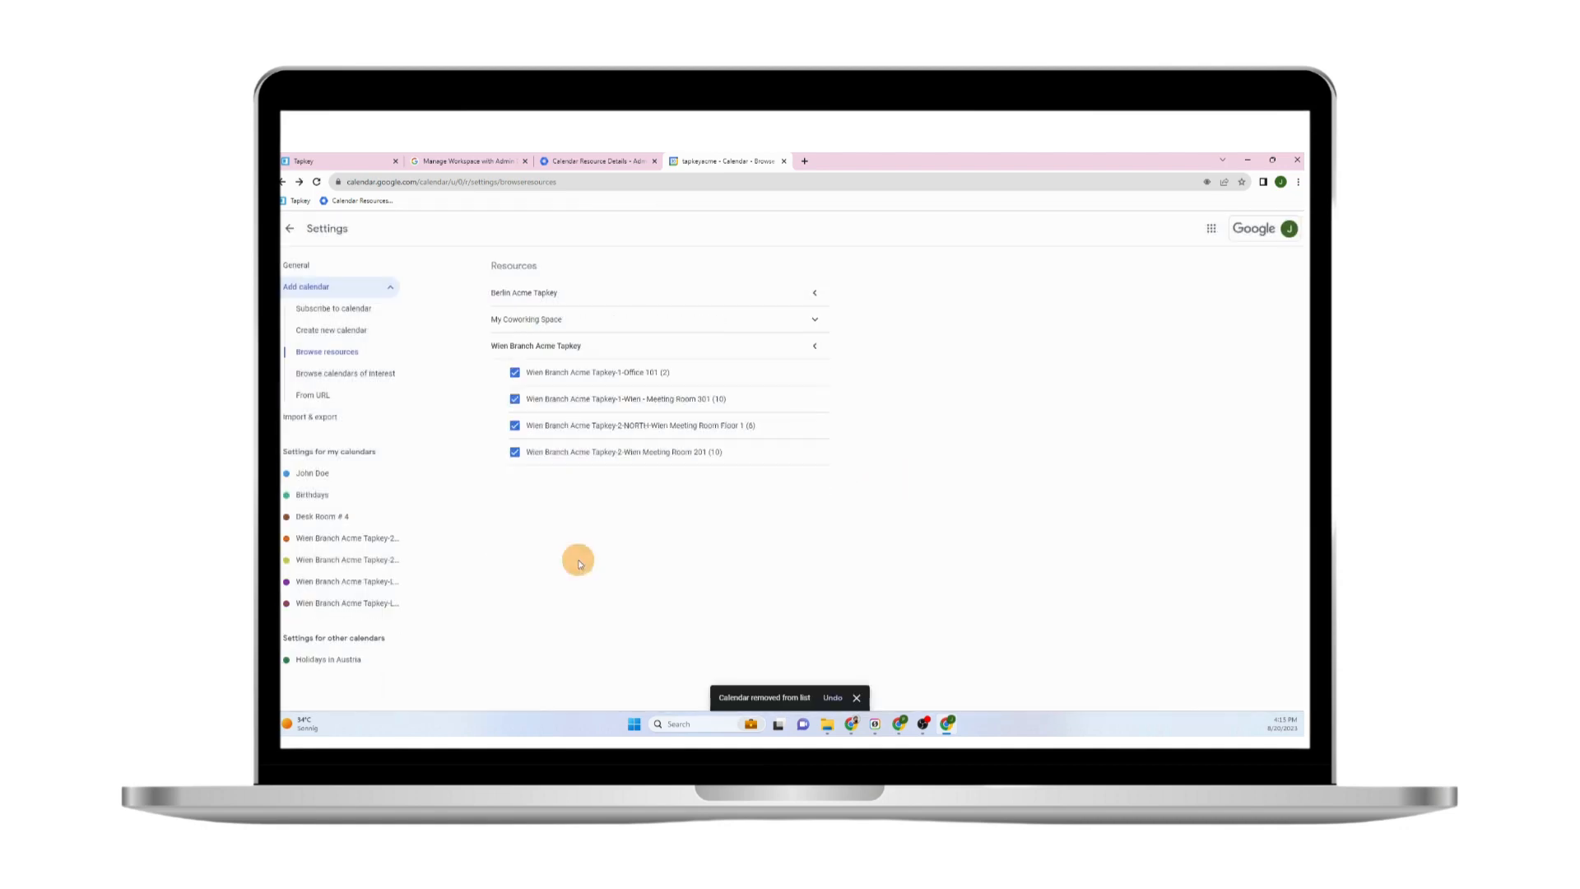
pyautogui.click(515, 373)
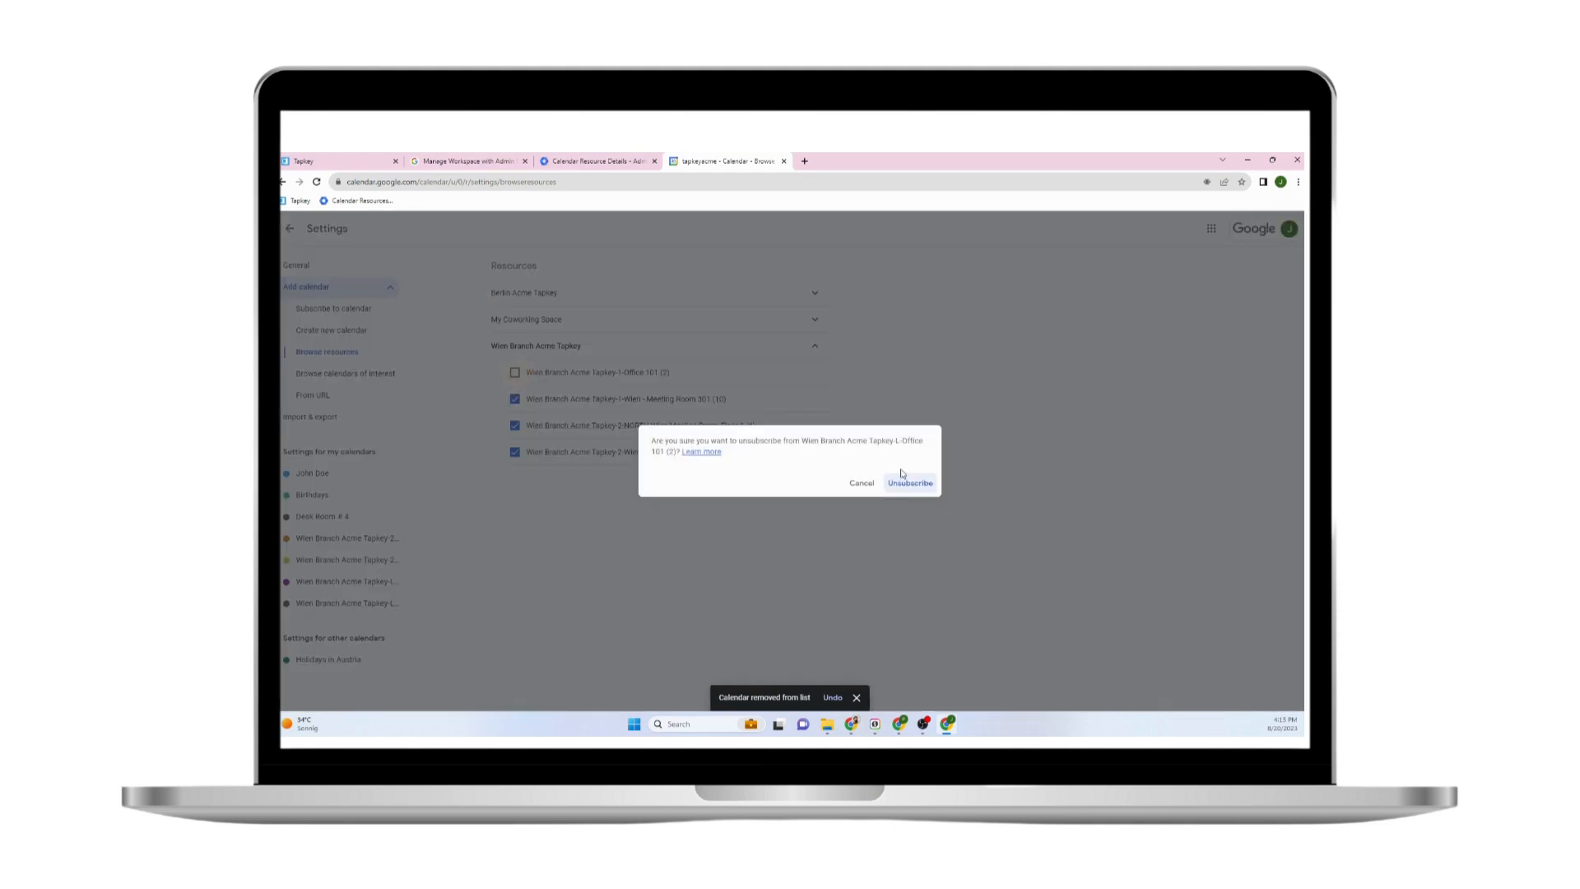
pyautogui.click(909, 483)
pyautogui.click(515, 371)
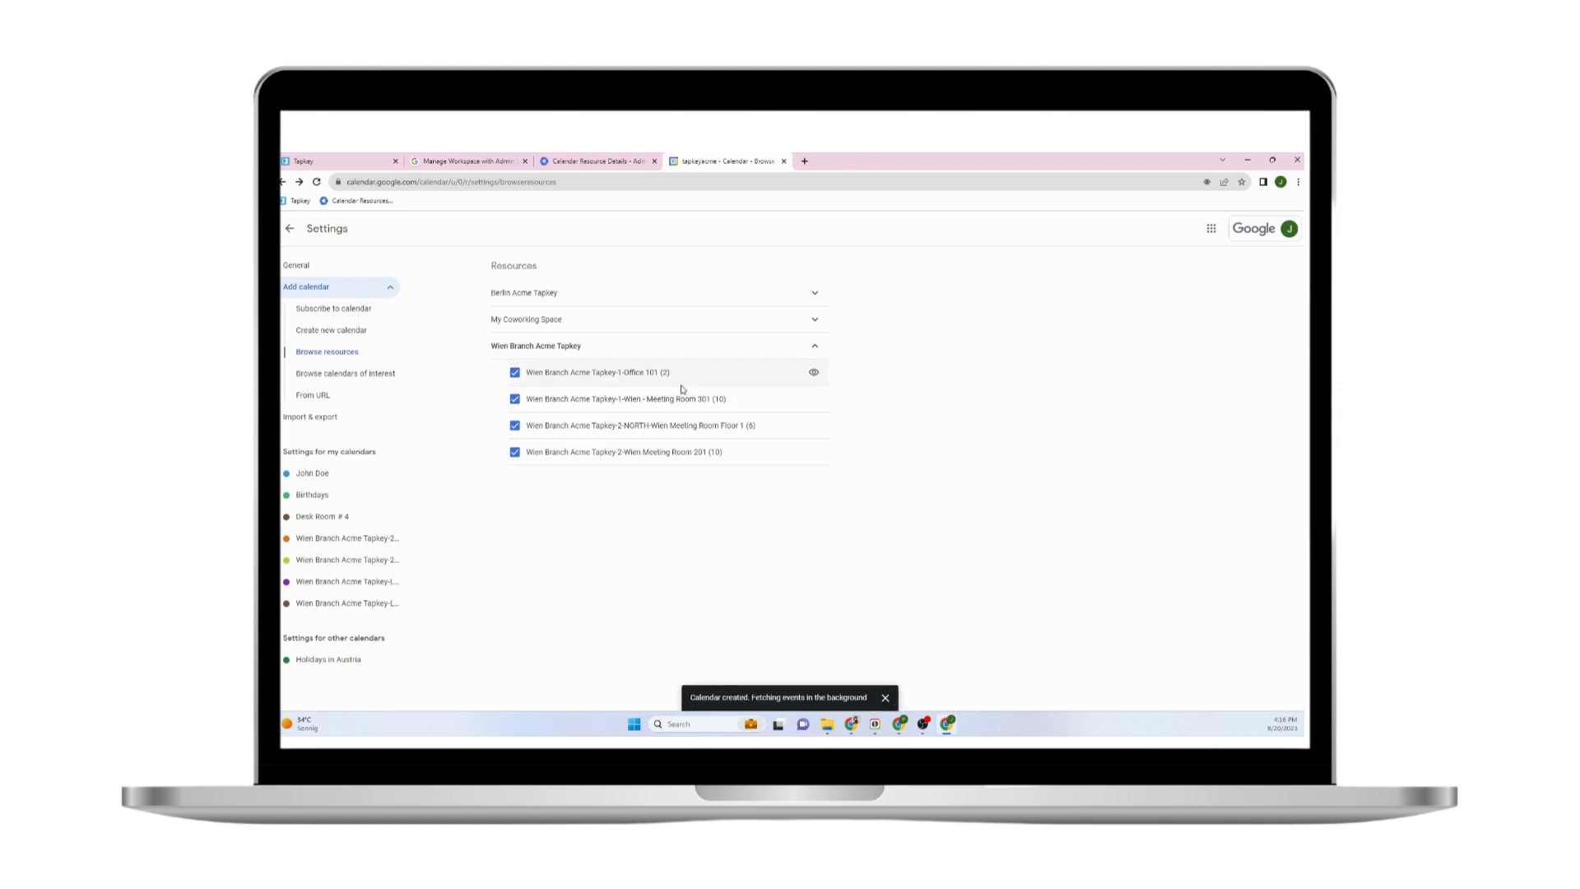
pyautogui.click(292, 230)
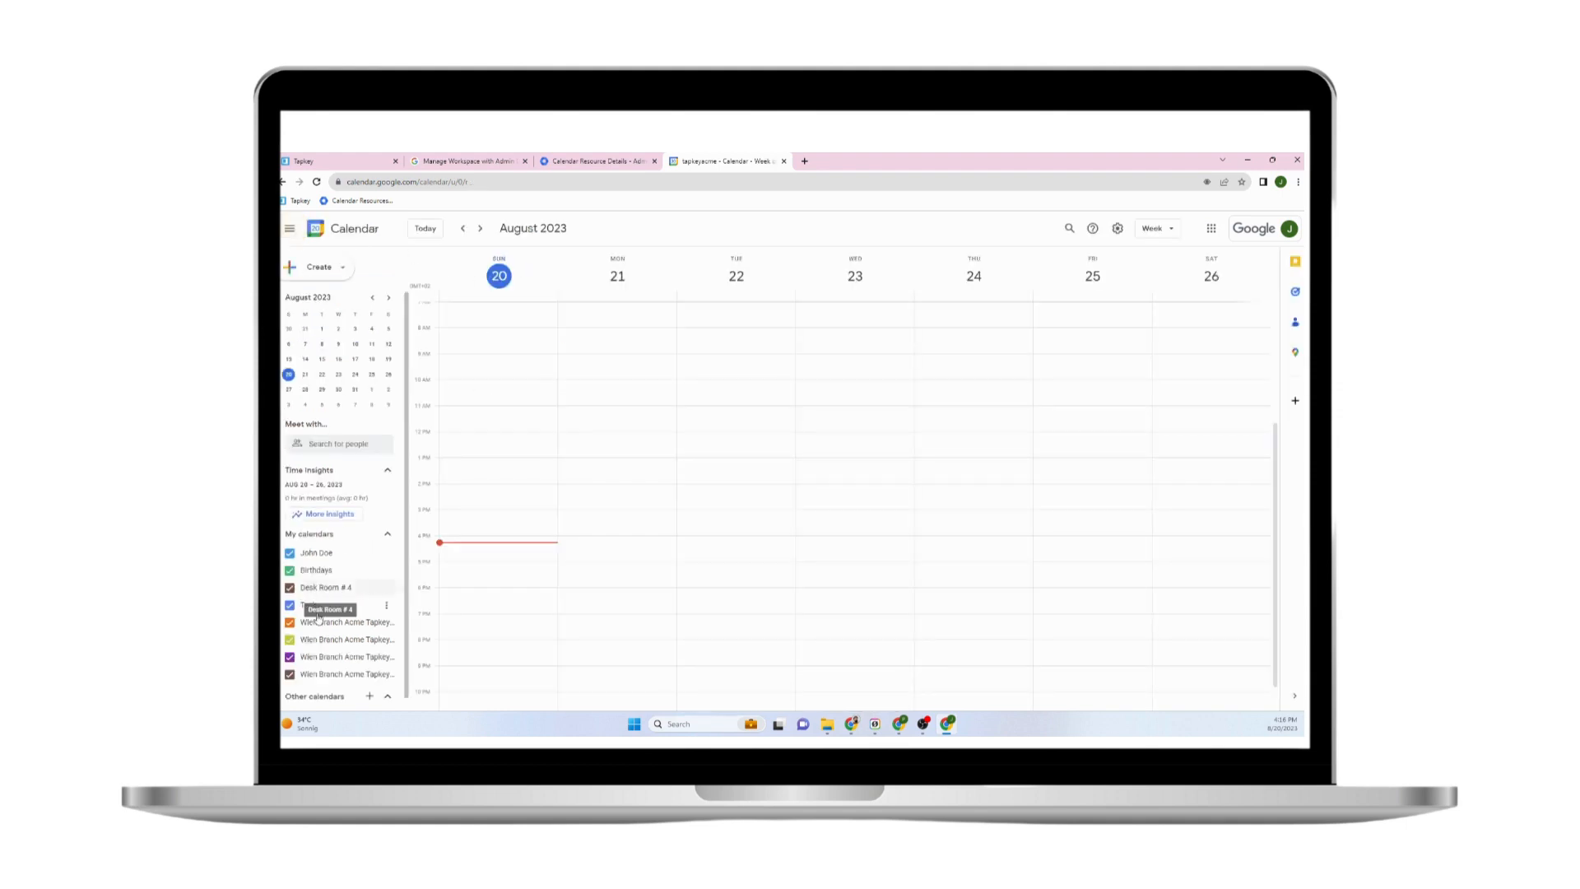
pyautogui.scroll(-1, 337, 617)
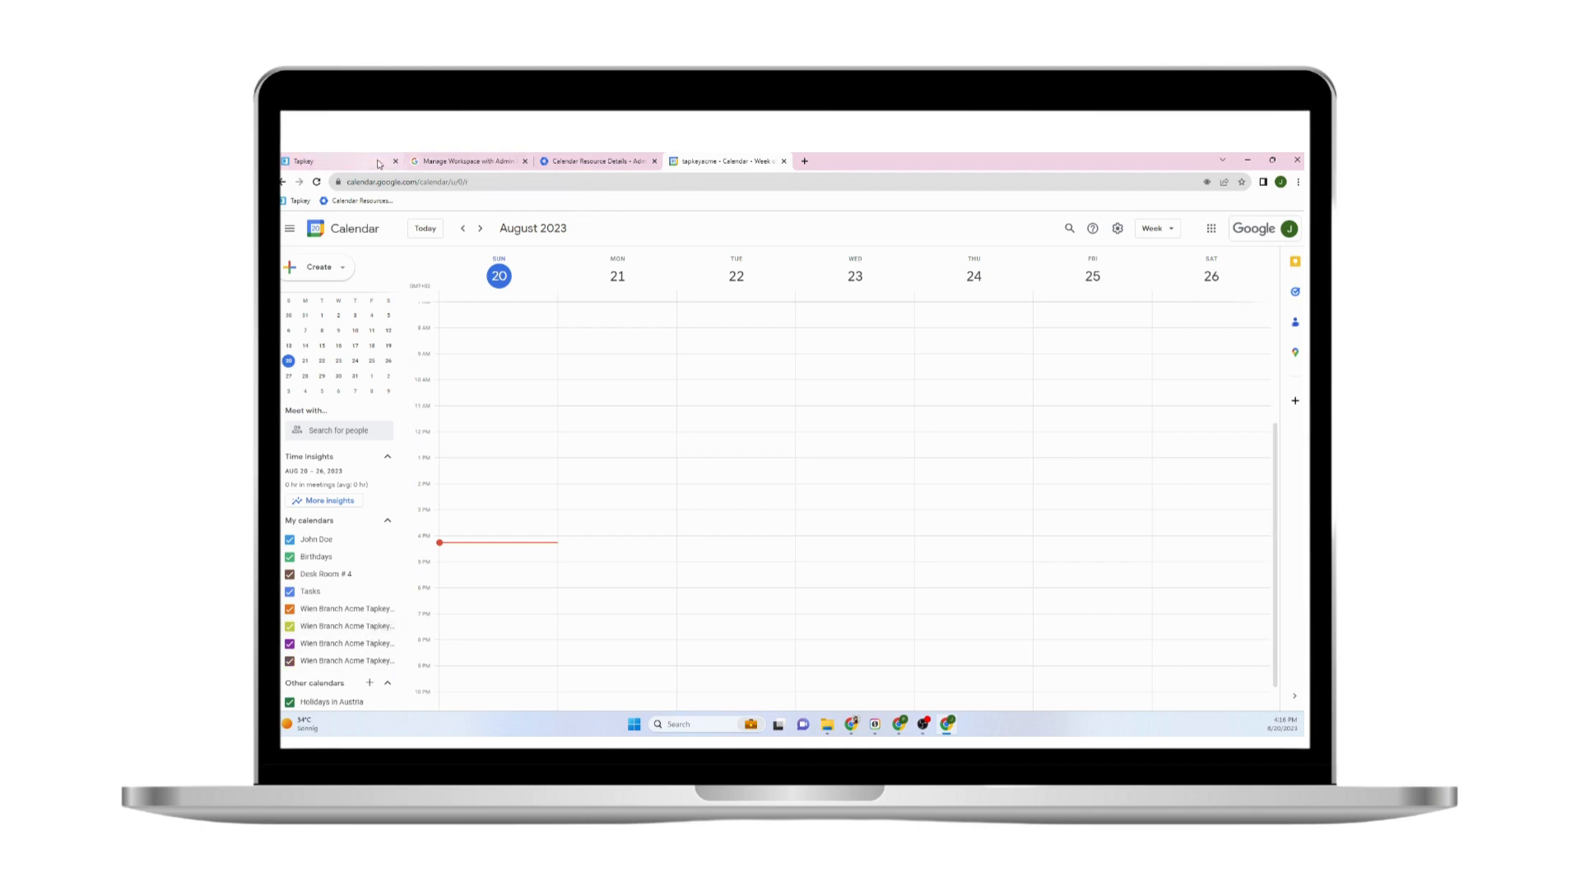
# Switch to Tapkey and open the available add-ons for the Wien office
pyautogui.click(335, 159)
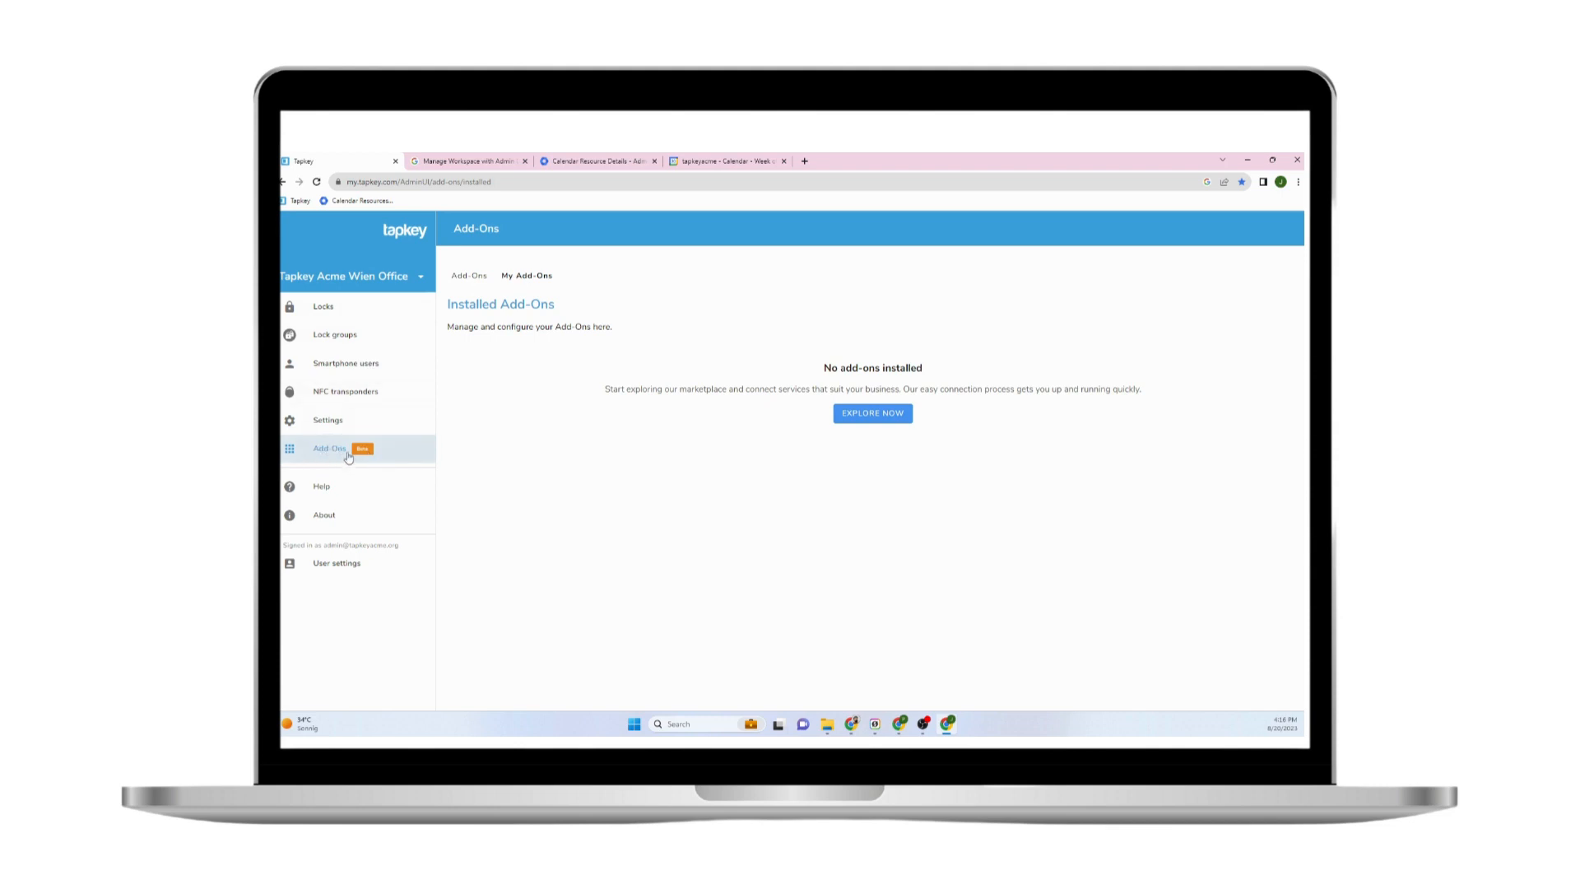
pyautogui.click(879, 422)
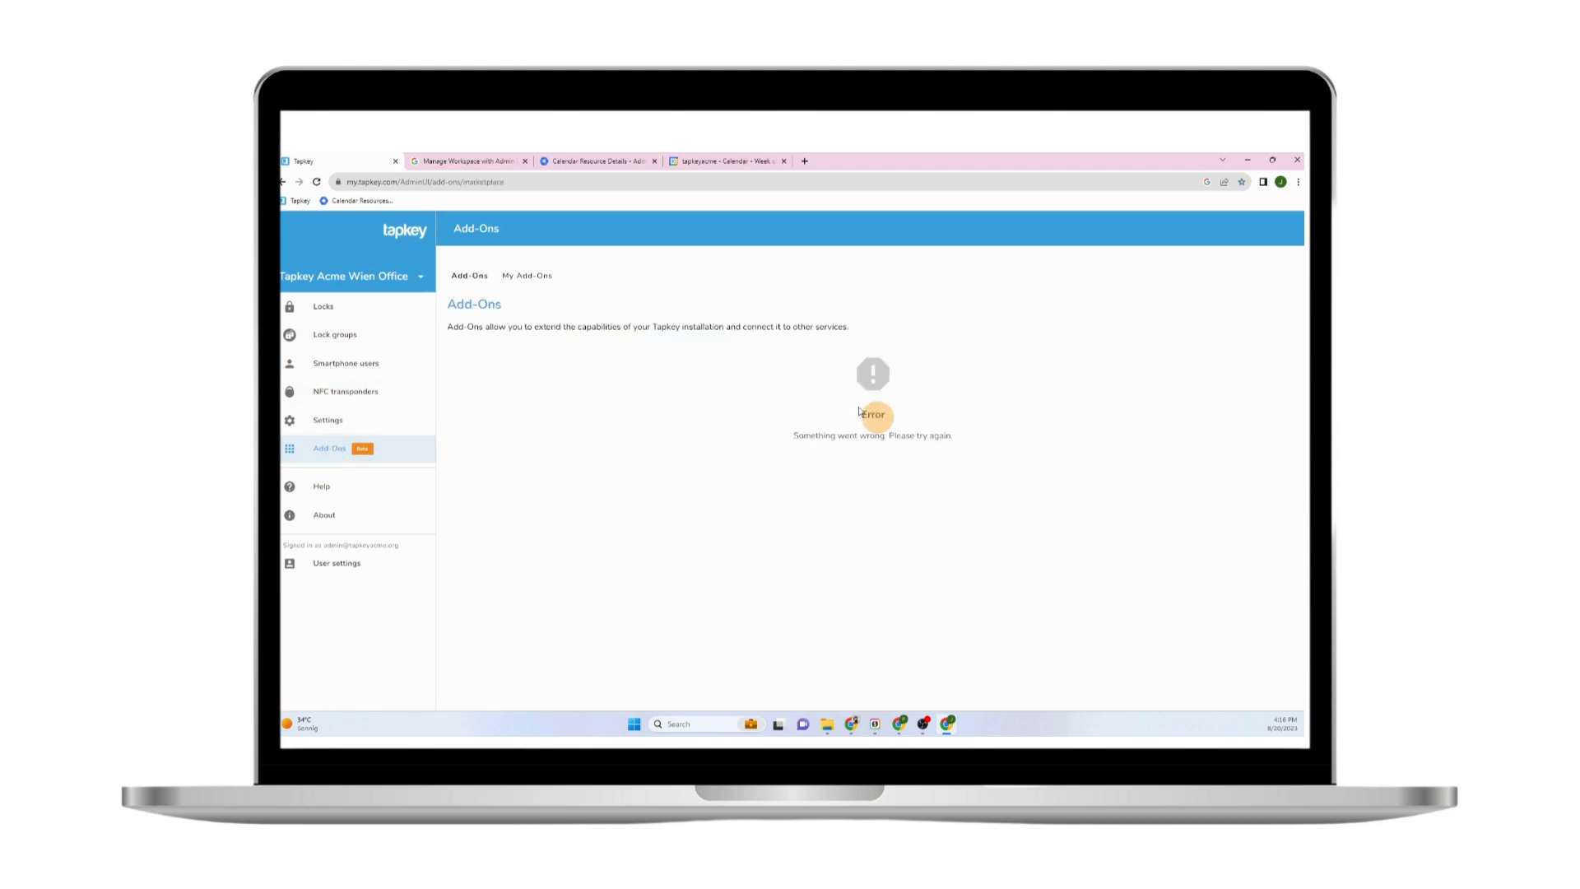
pyautogui.click(525, 277)
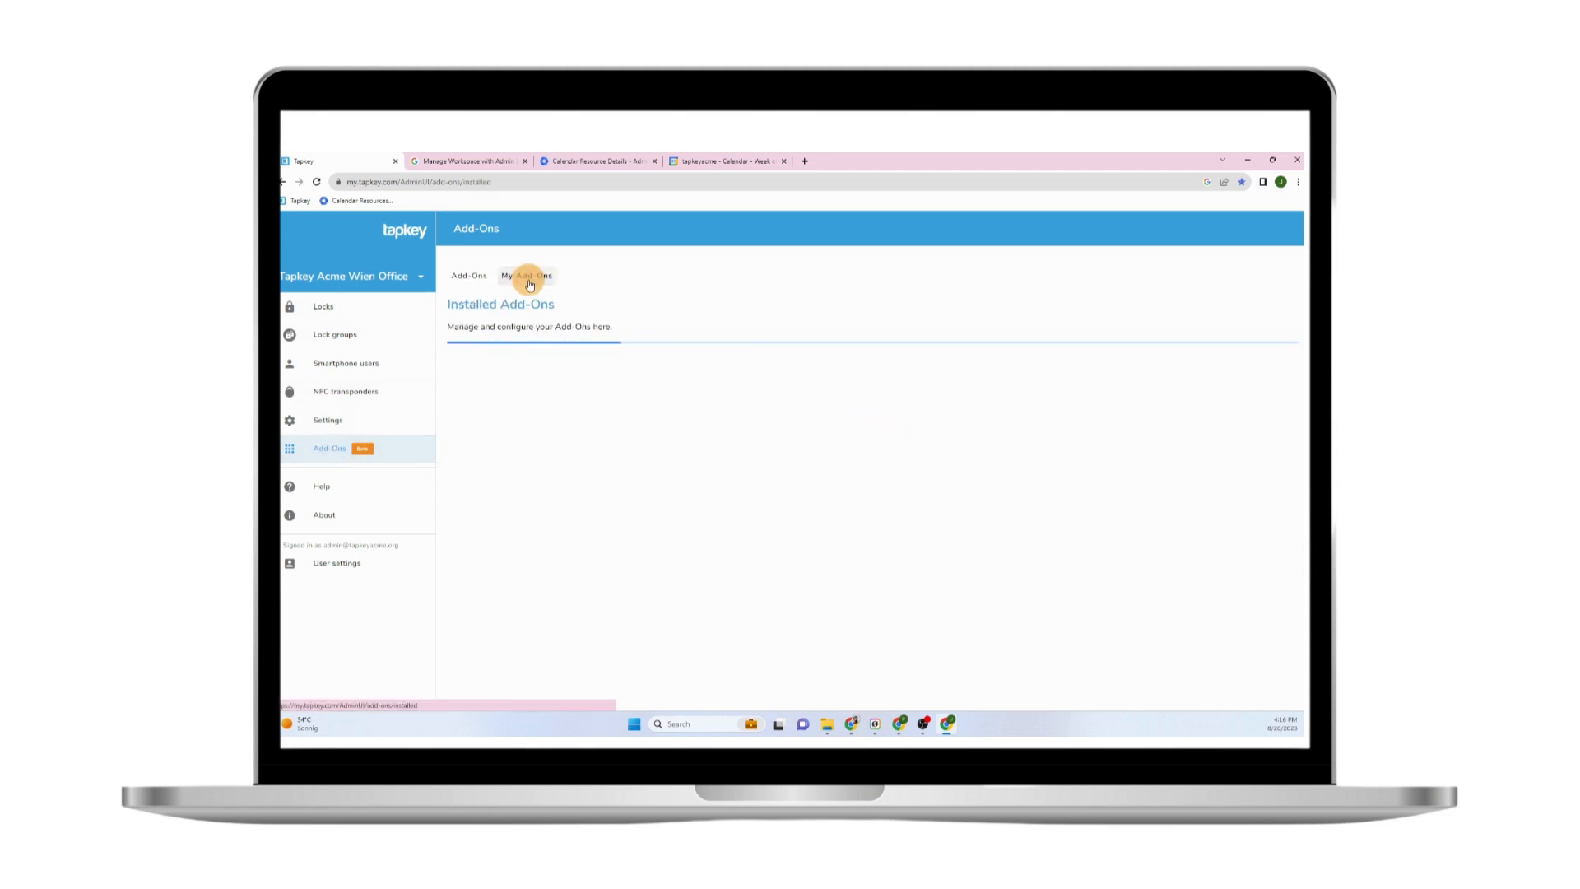
pyautogui.click(485, 280)
# Connect the Google Calendar add-on with the admin's Google account, reviewing Tapkey's existing access and granting the additional access
pyautogui.click(623, 449)
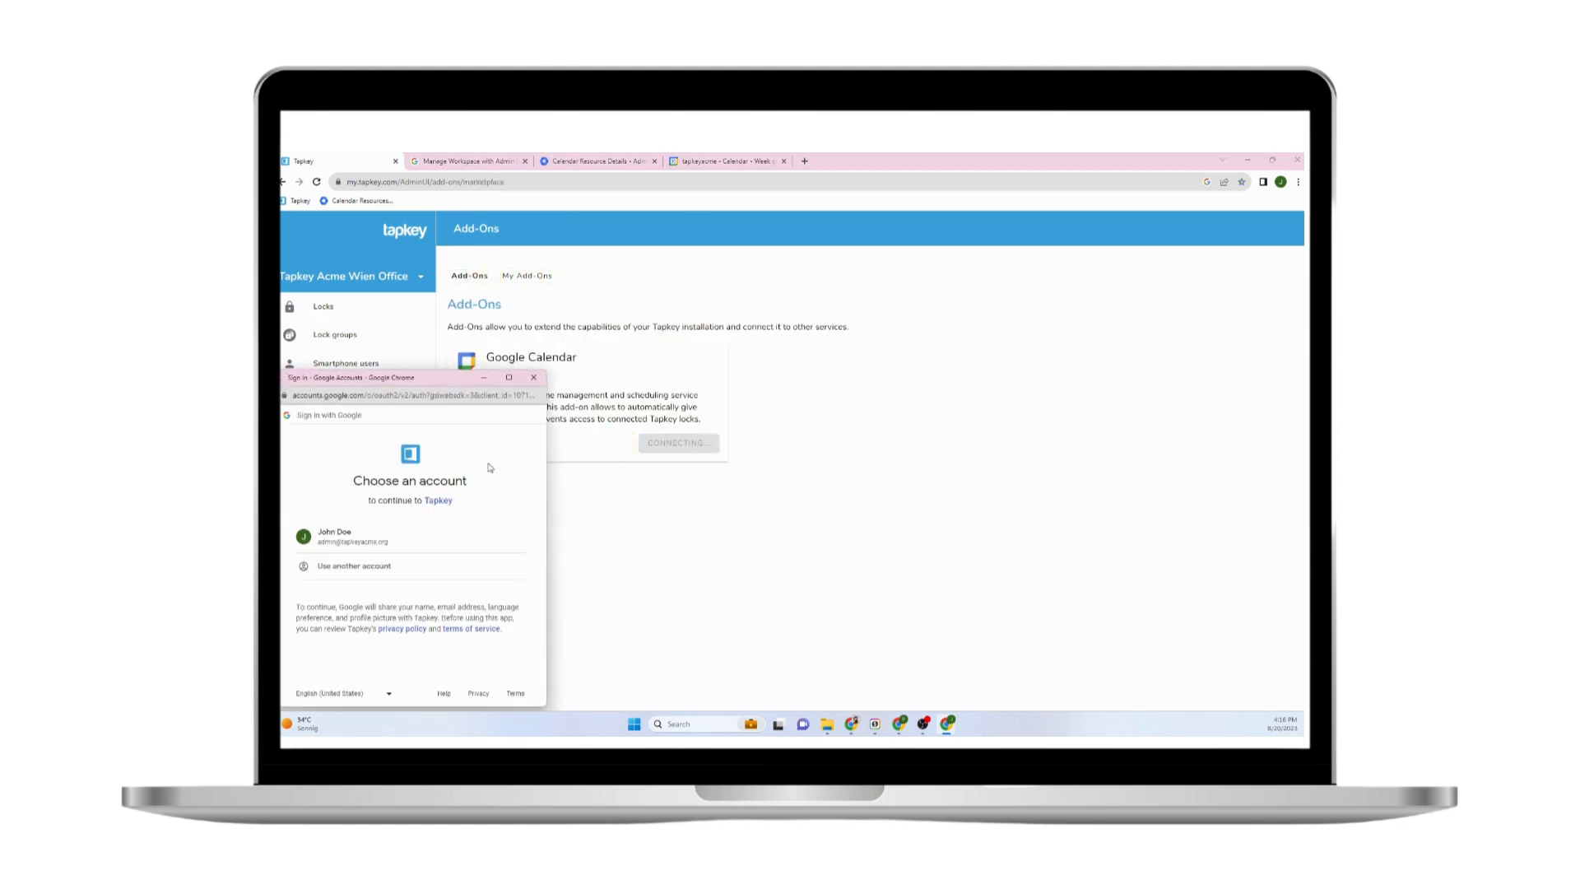
pyautogui.click(420, 543)
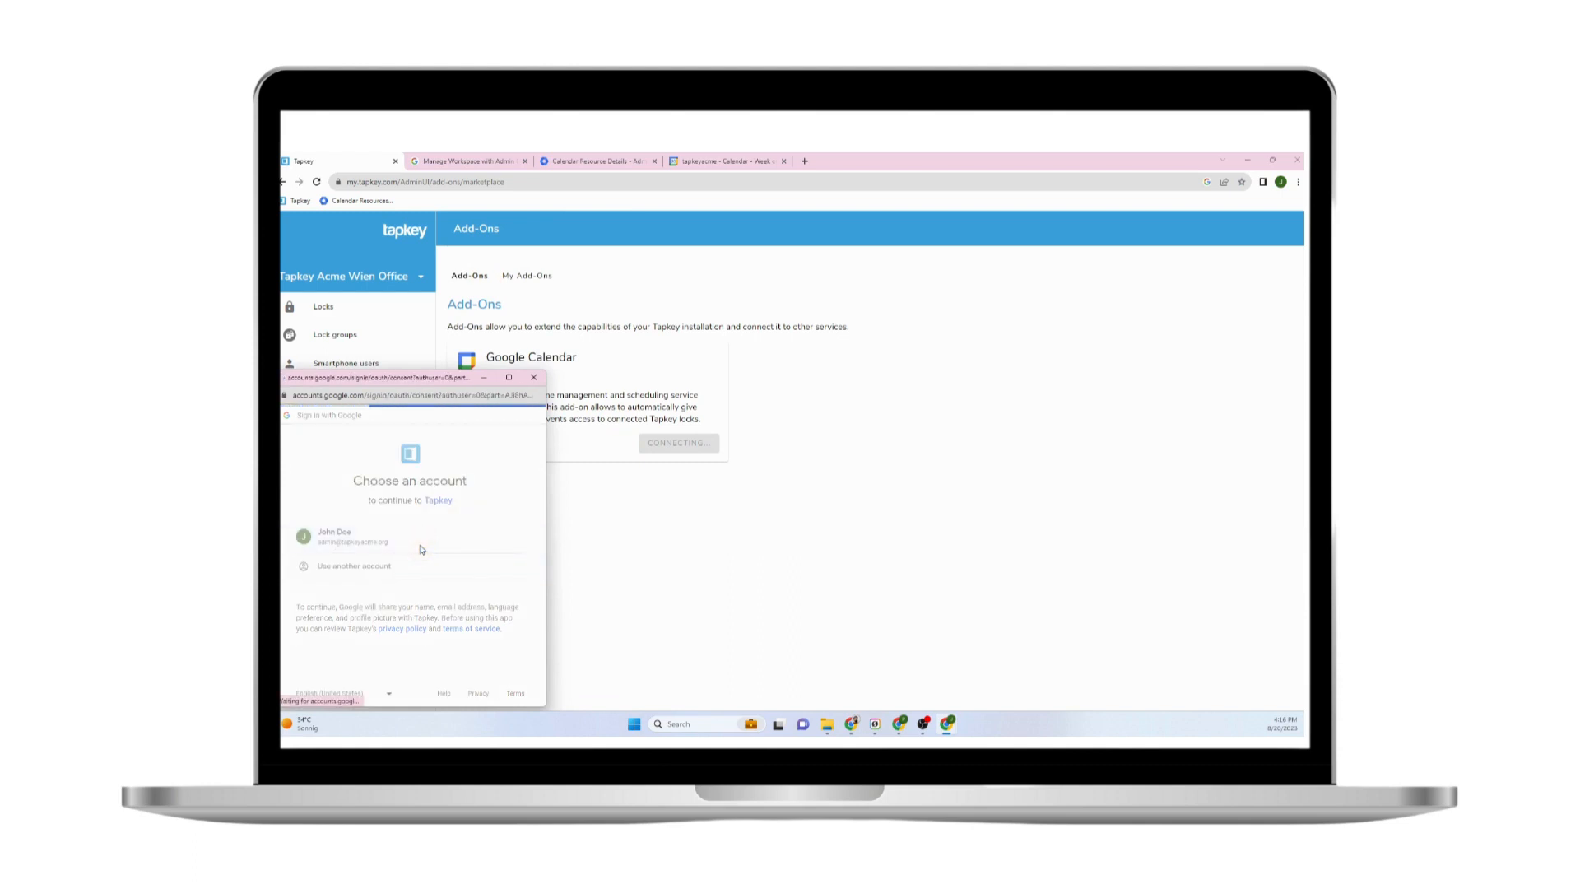
pyautogui.scroll(-1, 426, 568)
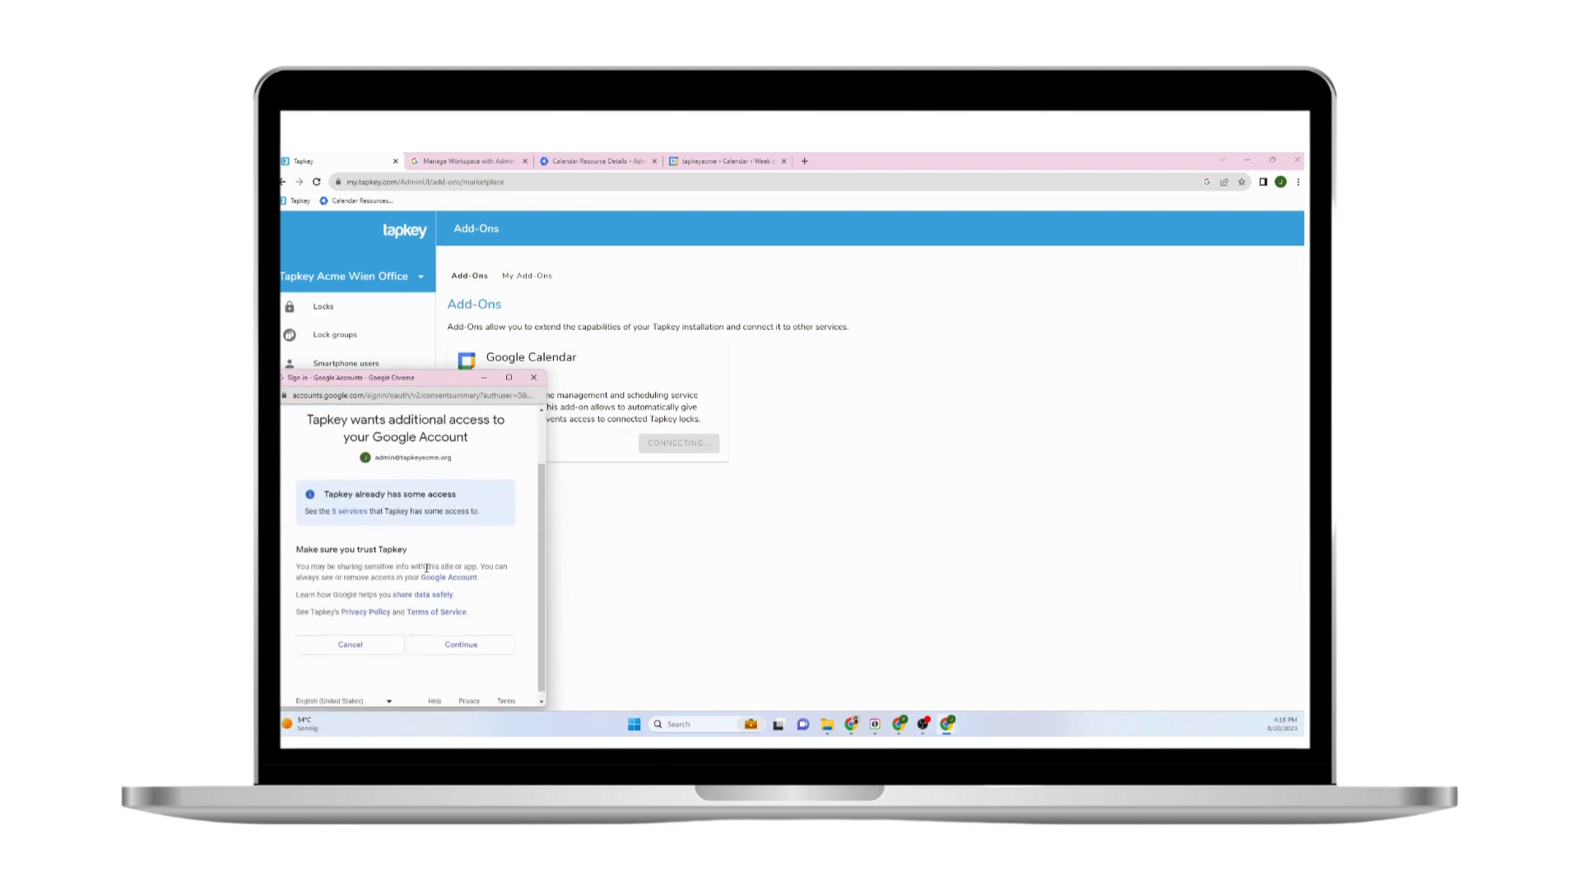
pyautogui.click(351, 504)
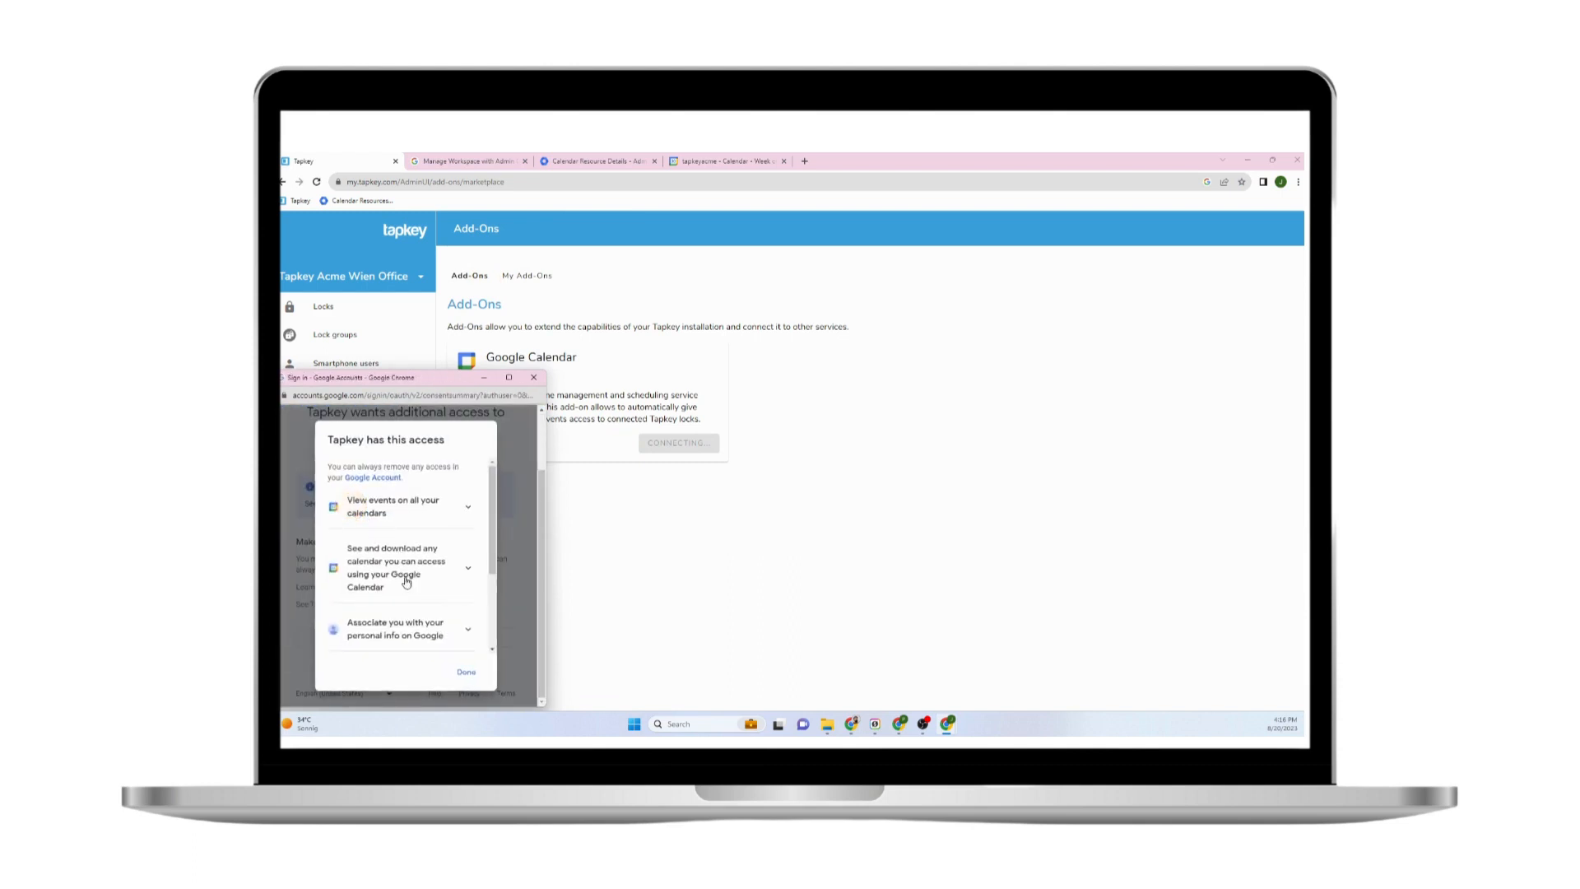
pyautogui.moveTo(396, 598); pyautogui.dragTo(337, 536)
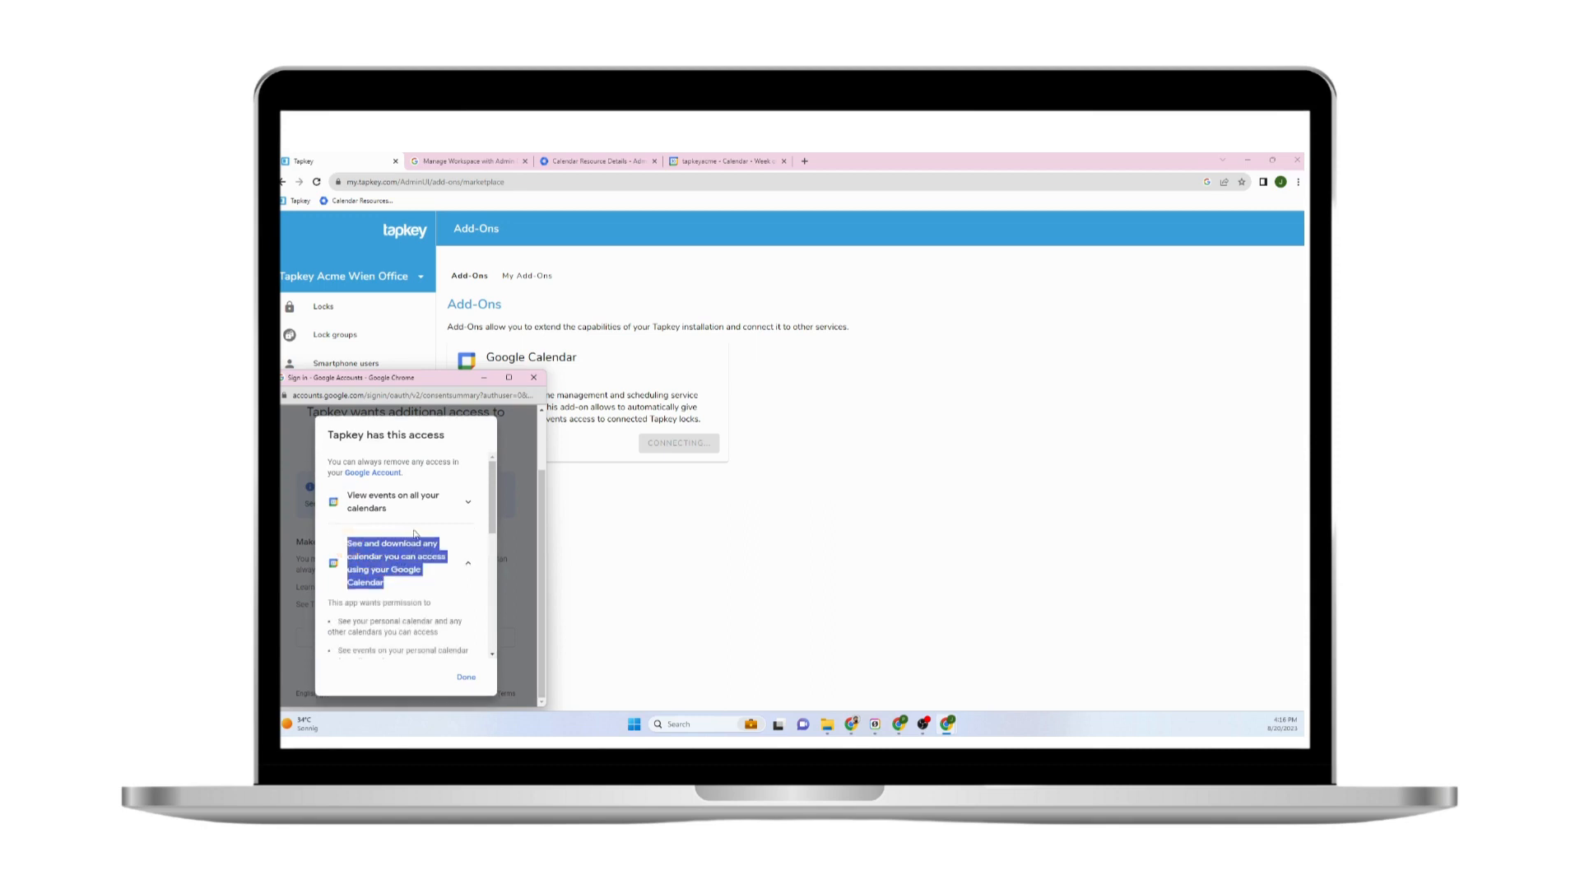
pyautogui.click(466, 683)
pyautogui.click(459, 643)
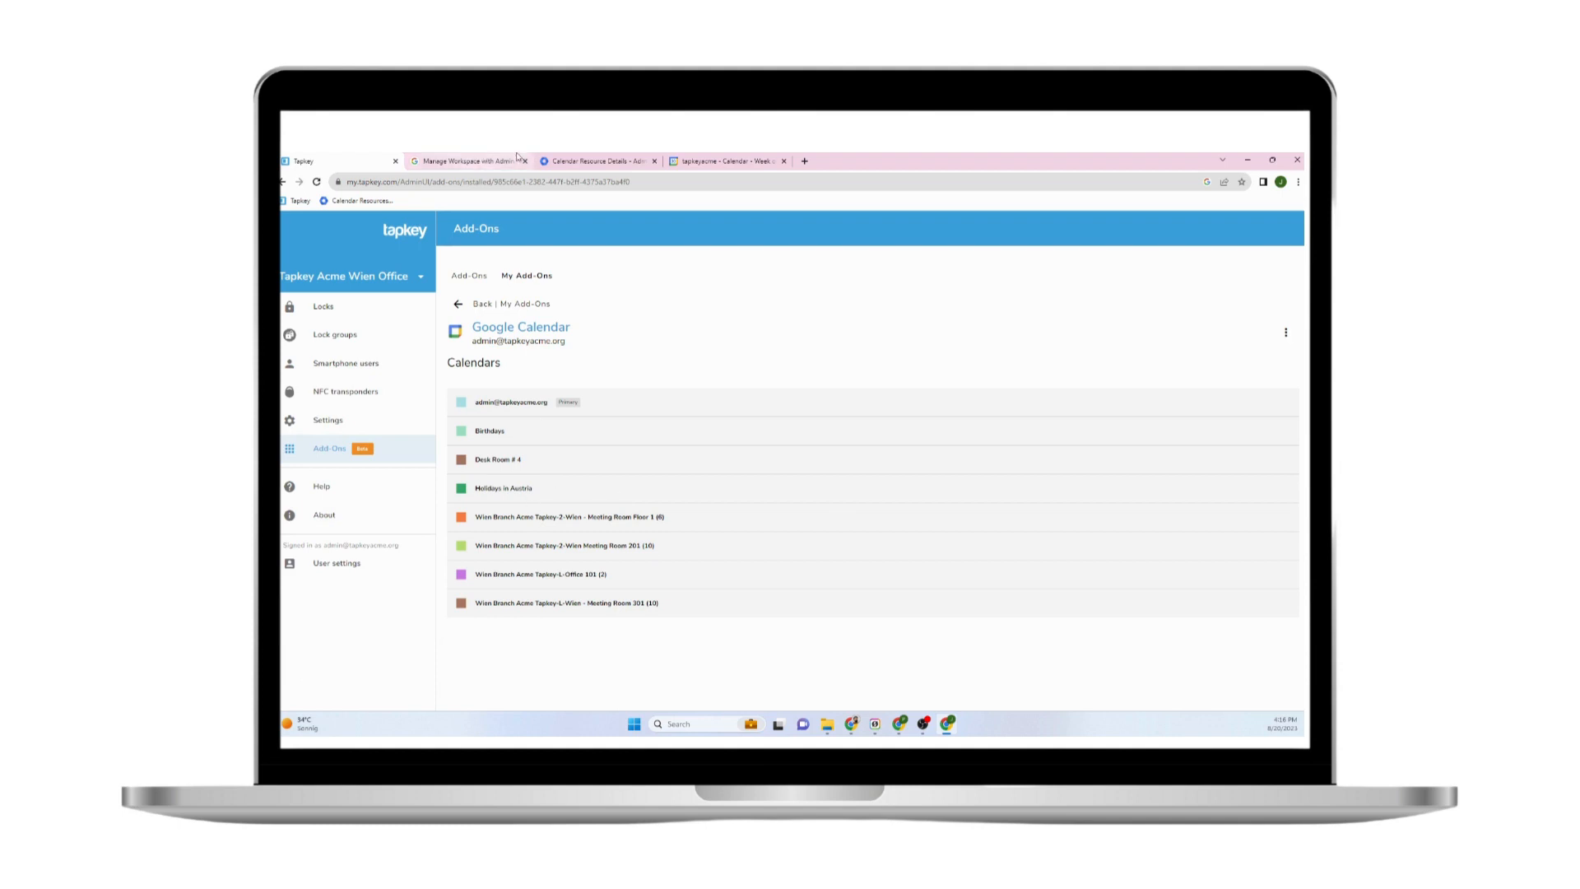
# Compare the calendar list in Google Calendar with the calendars shown in Tapkey's Google Calendar add-on
pyautogui.click(691, 160)
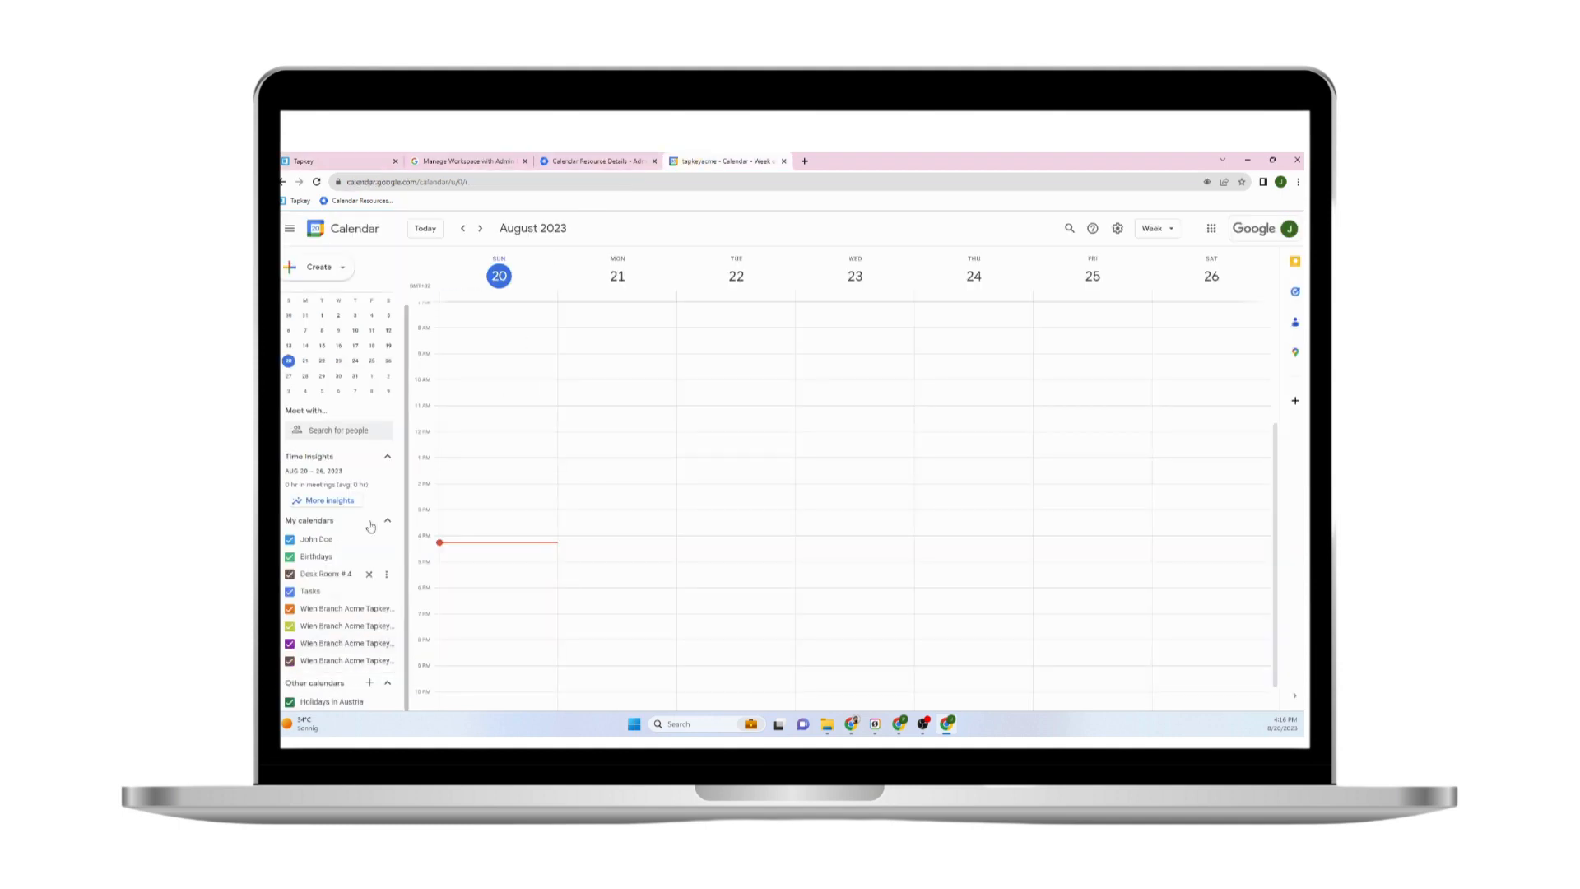
pyautogui.click(377, 158)
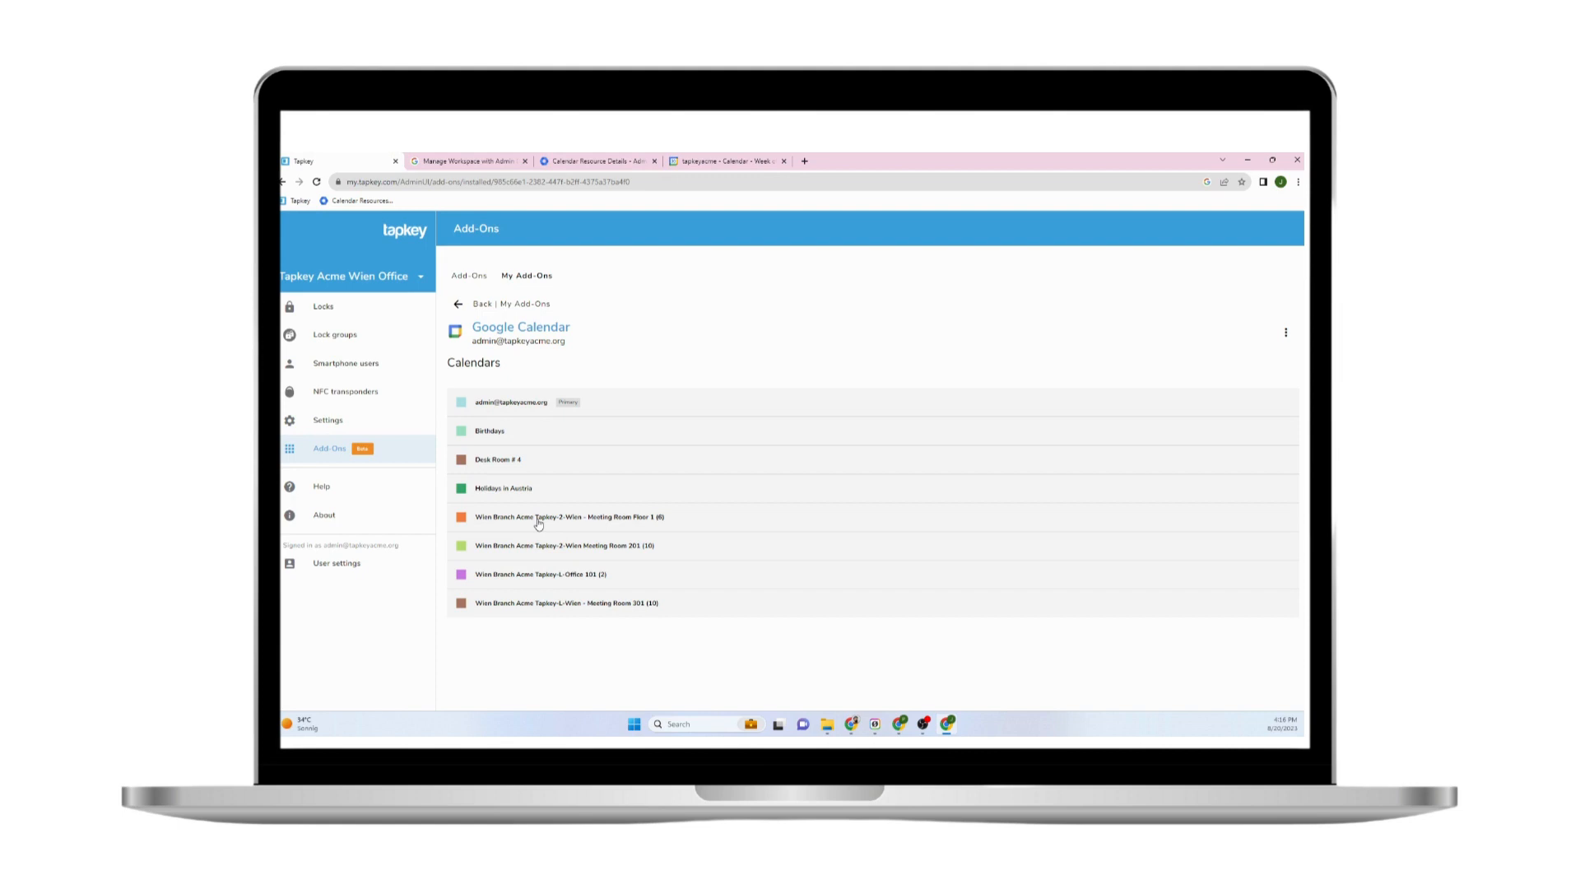
# Assign the Entrance Door Wien Building and Wien Meeting Room 201 locks to the Wien Meeting Room 201 calendar and save
pyautogui.click(598, 548)
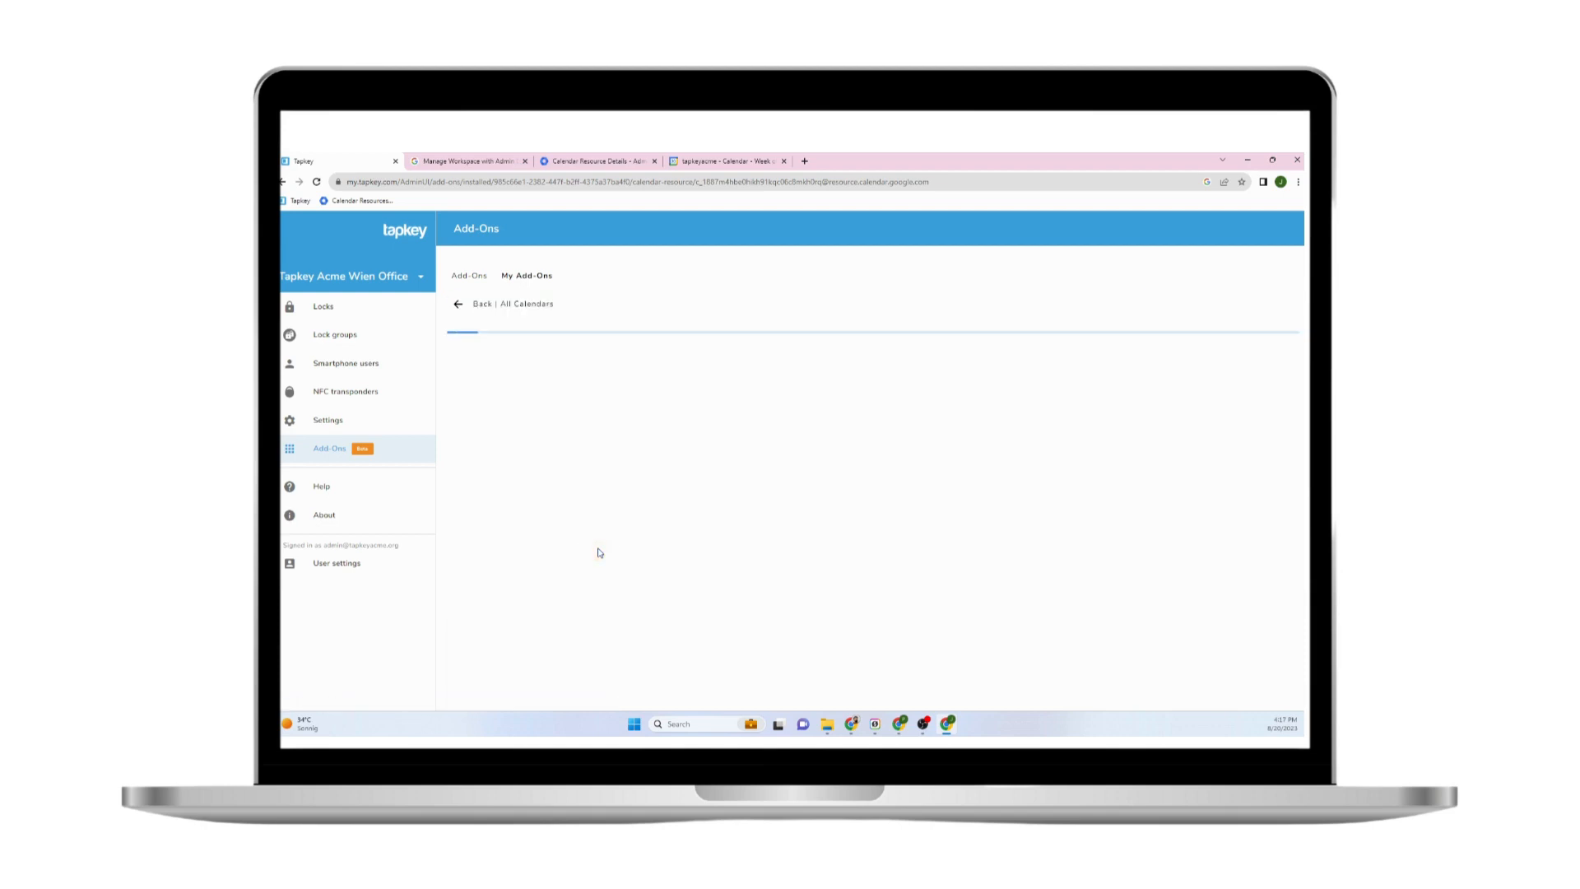
pyautogui.click(522, 409)
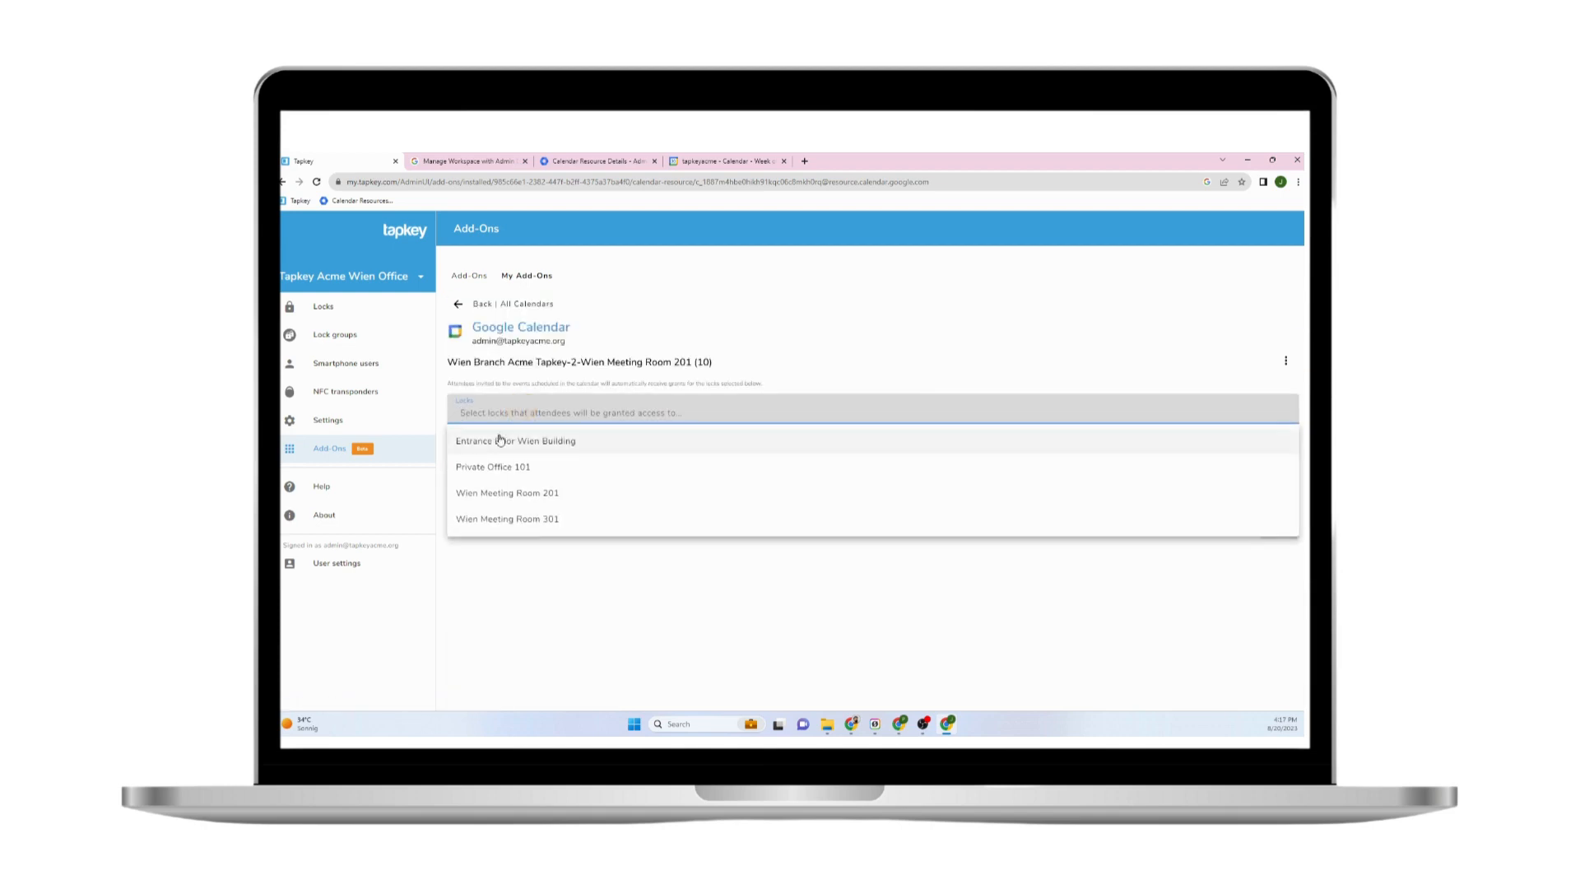
pyautogui.click(520, 443)
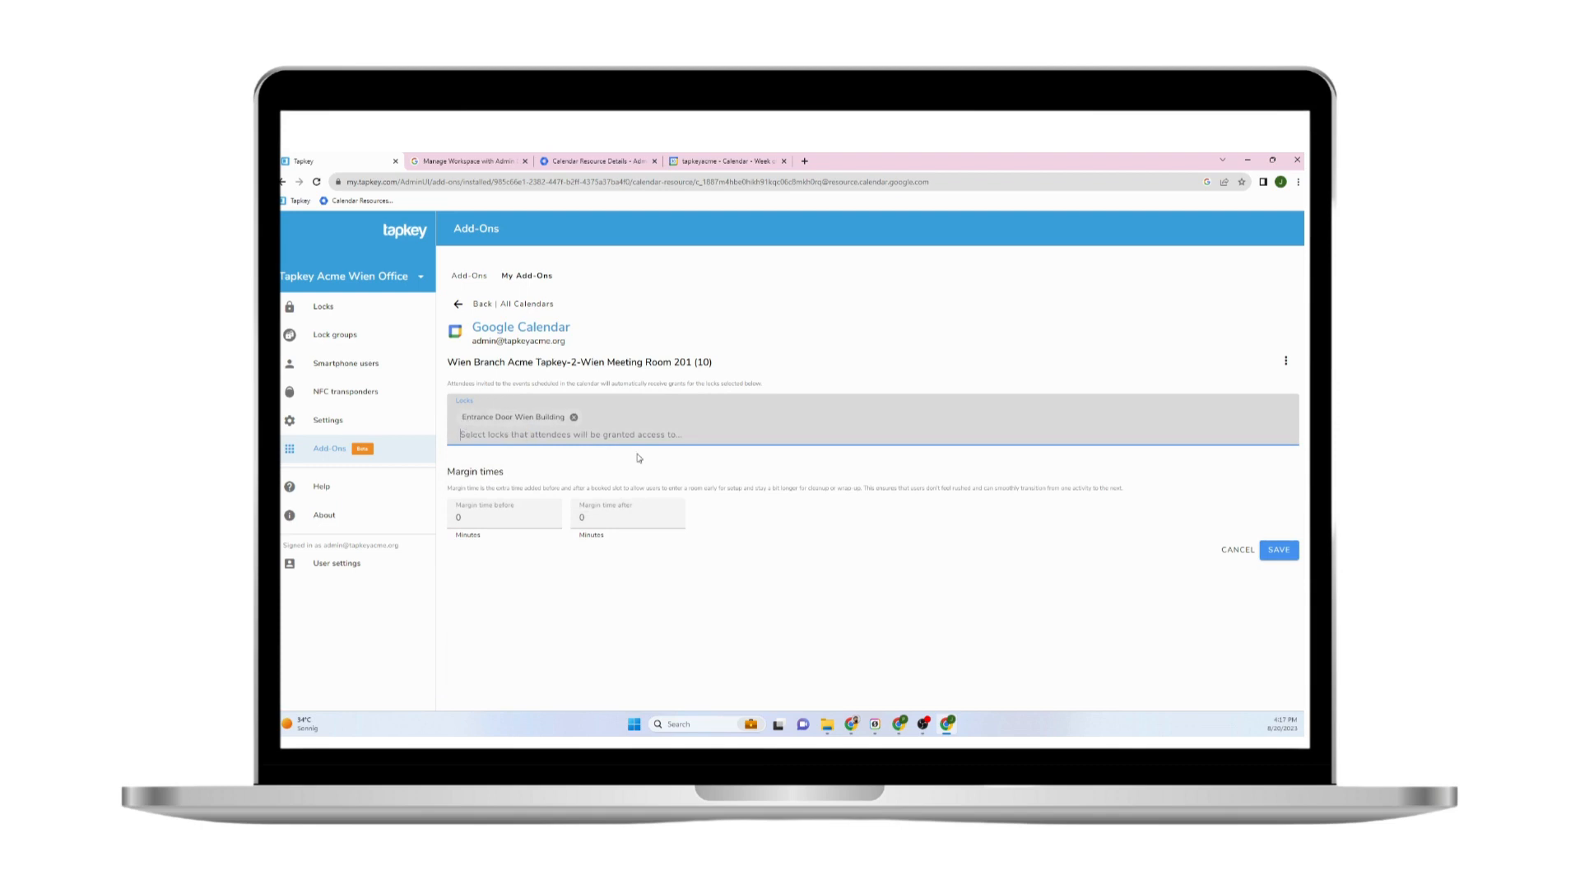
pyautogui.hotkey('alt', 'Tab')
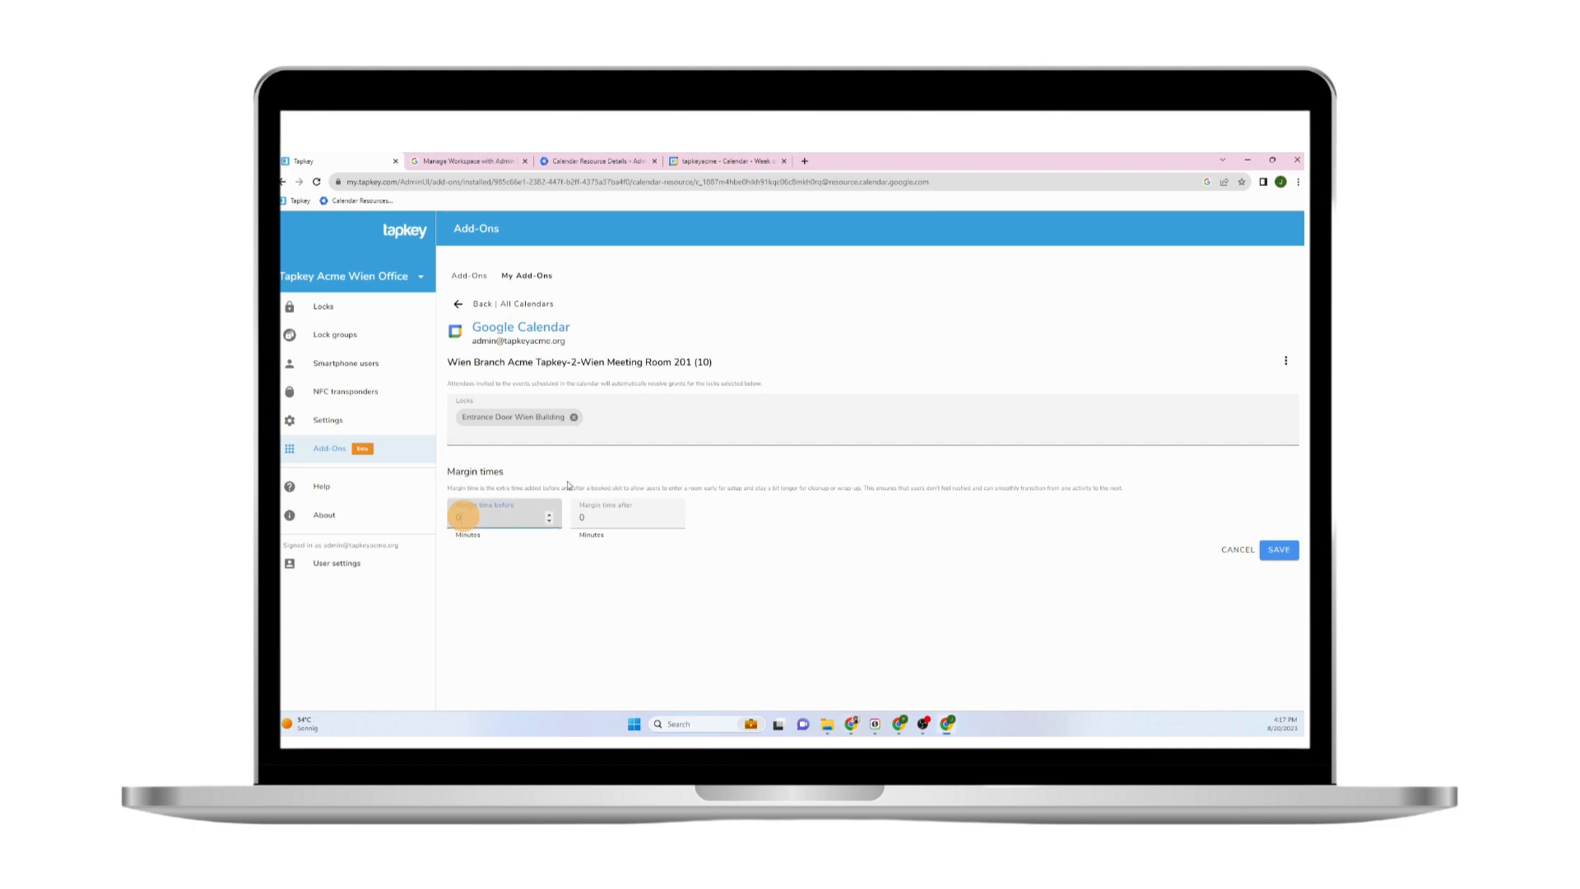
pyautogui.click(675, 434)
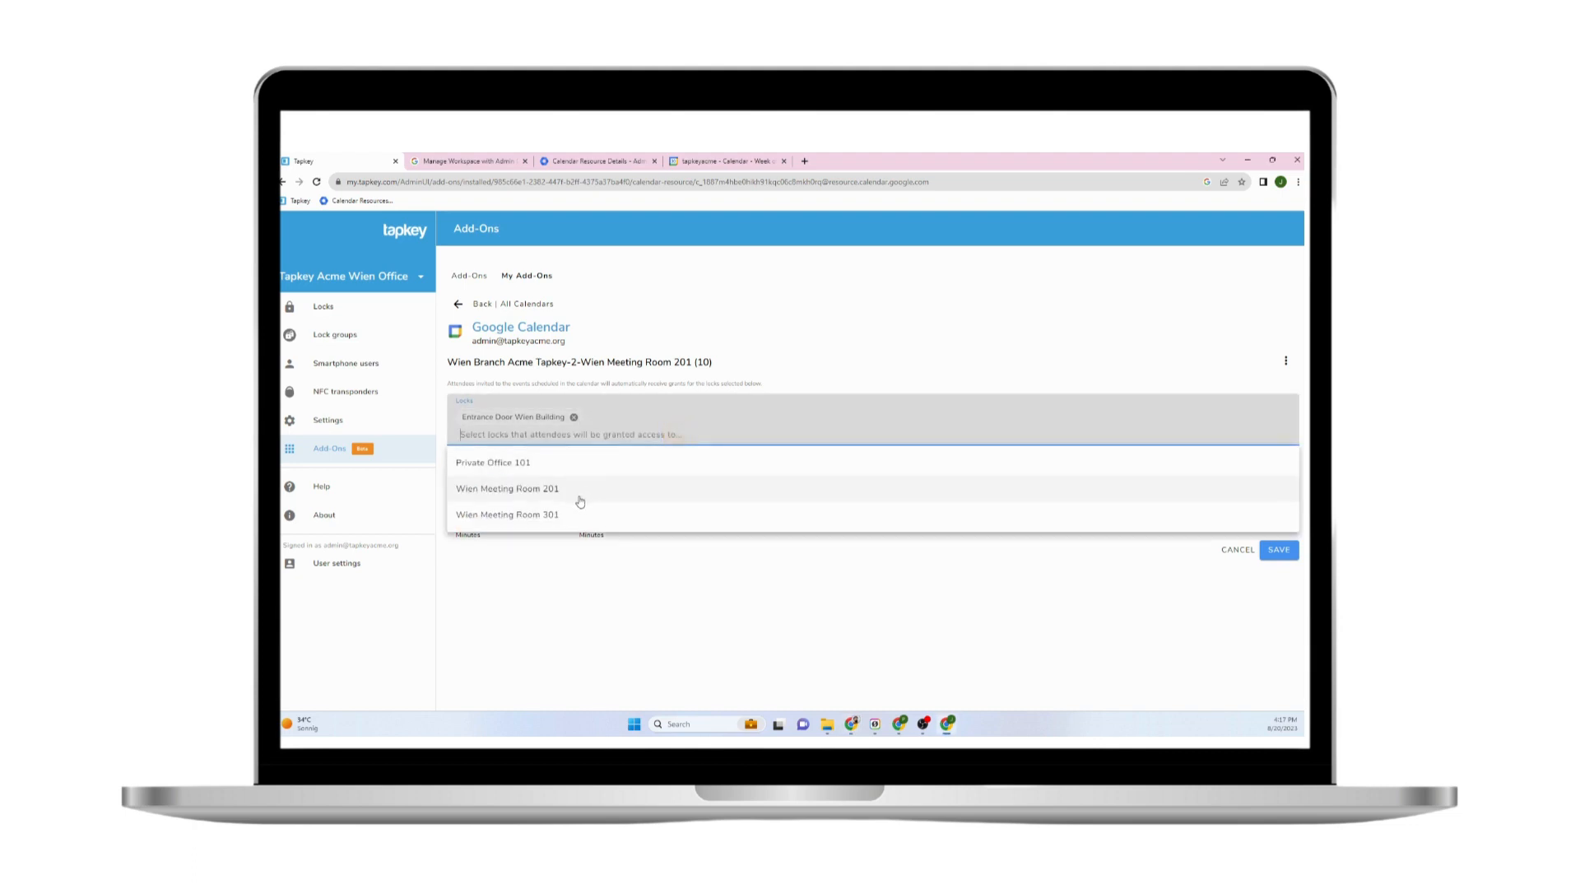
pyautogui.moveTo(652, 363); pyautogui.dragTo(694, 366)
pyautogui.click(605, 424)
pyautogui.click(552, 488)
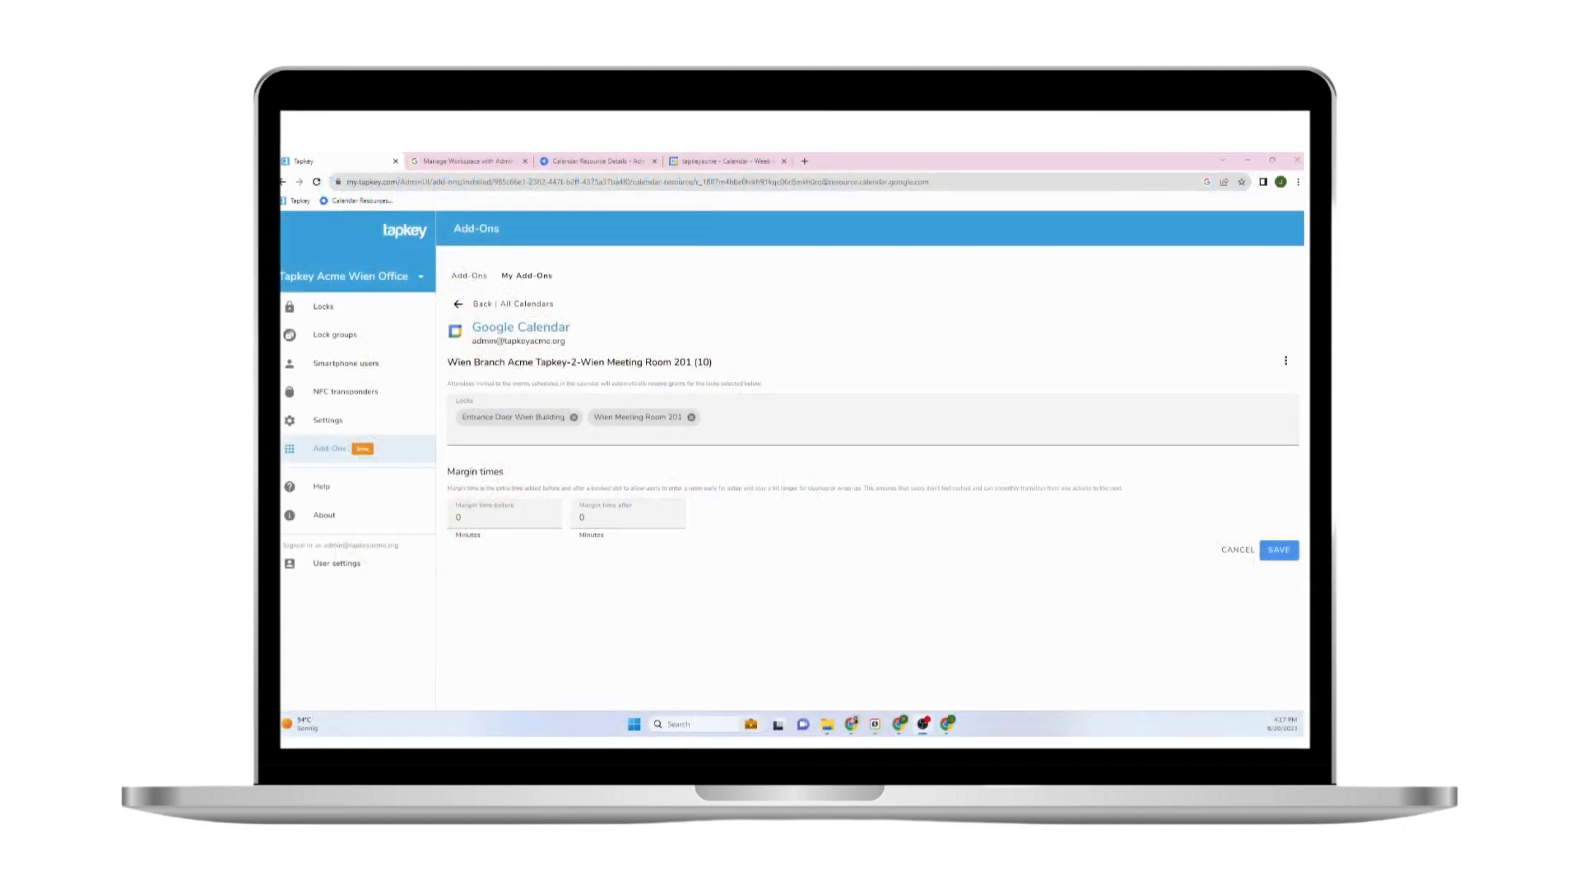
pyautogui.click(1288, 548)
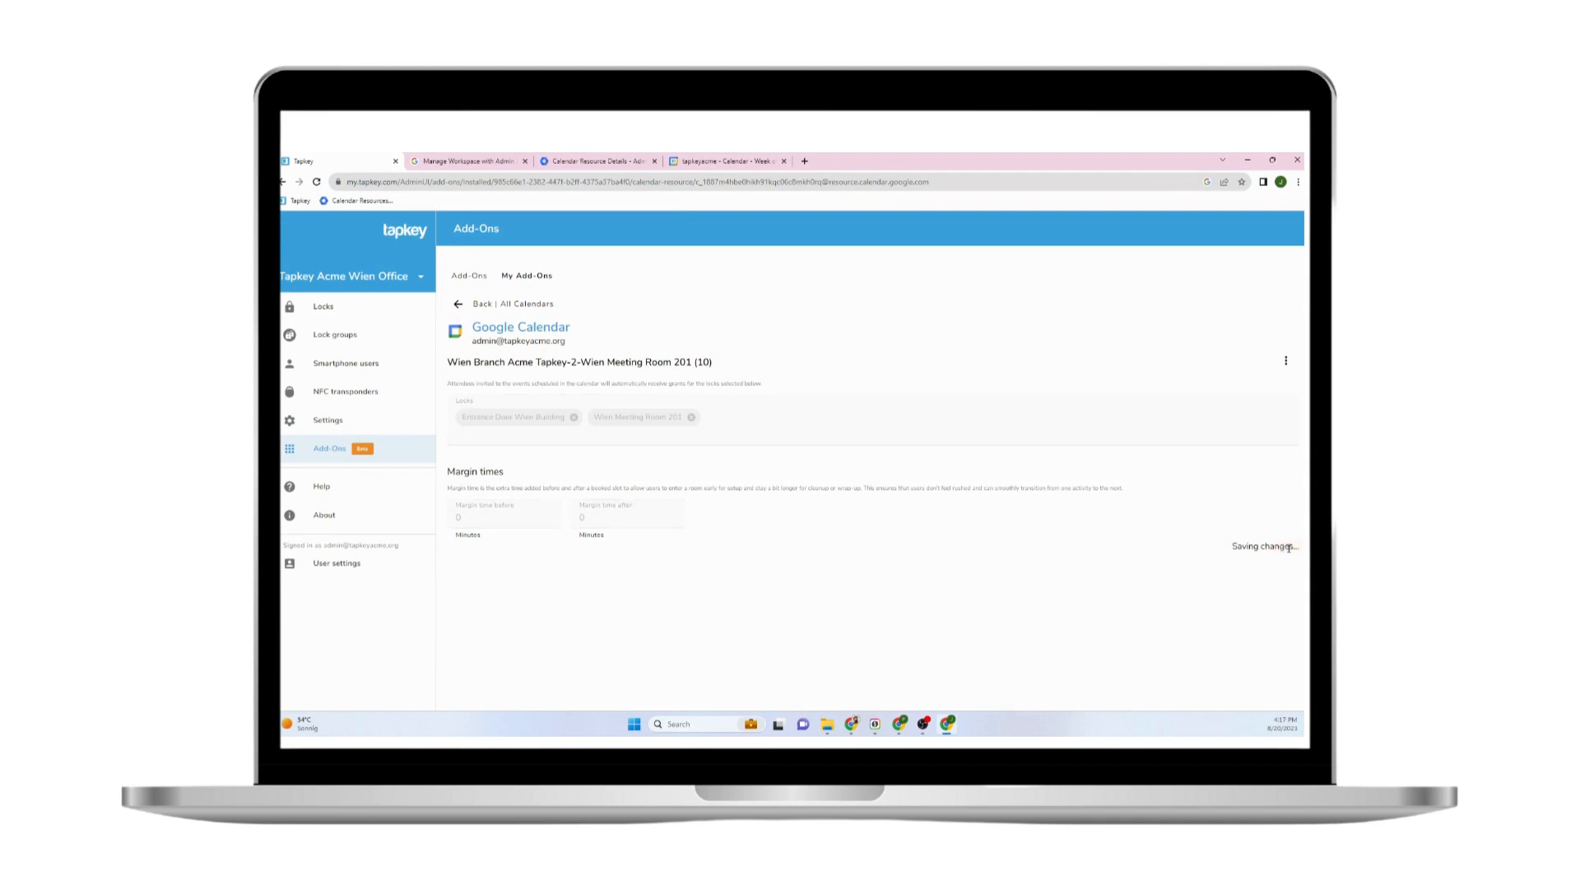
# Assign the Entrance Door Wien Building and Wien Meeting Room 301 locks to the Wien - Meeting Room 301 calendar and save
pyautogui.click(485, 304)
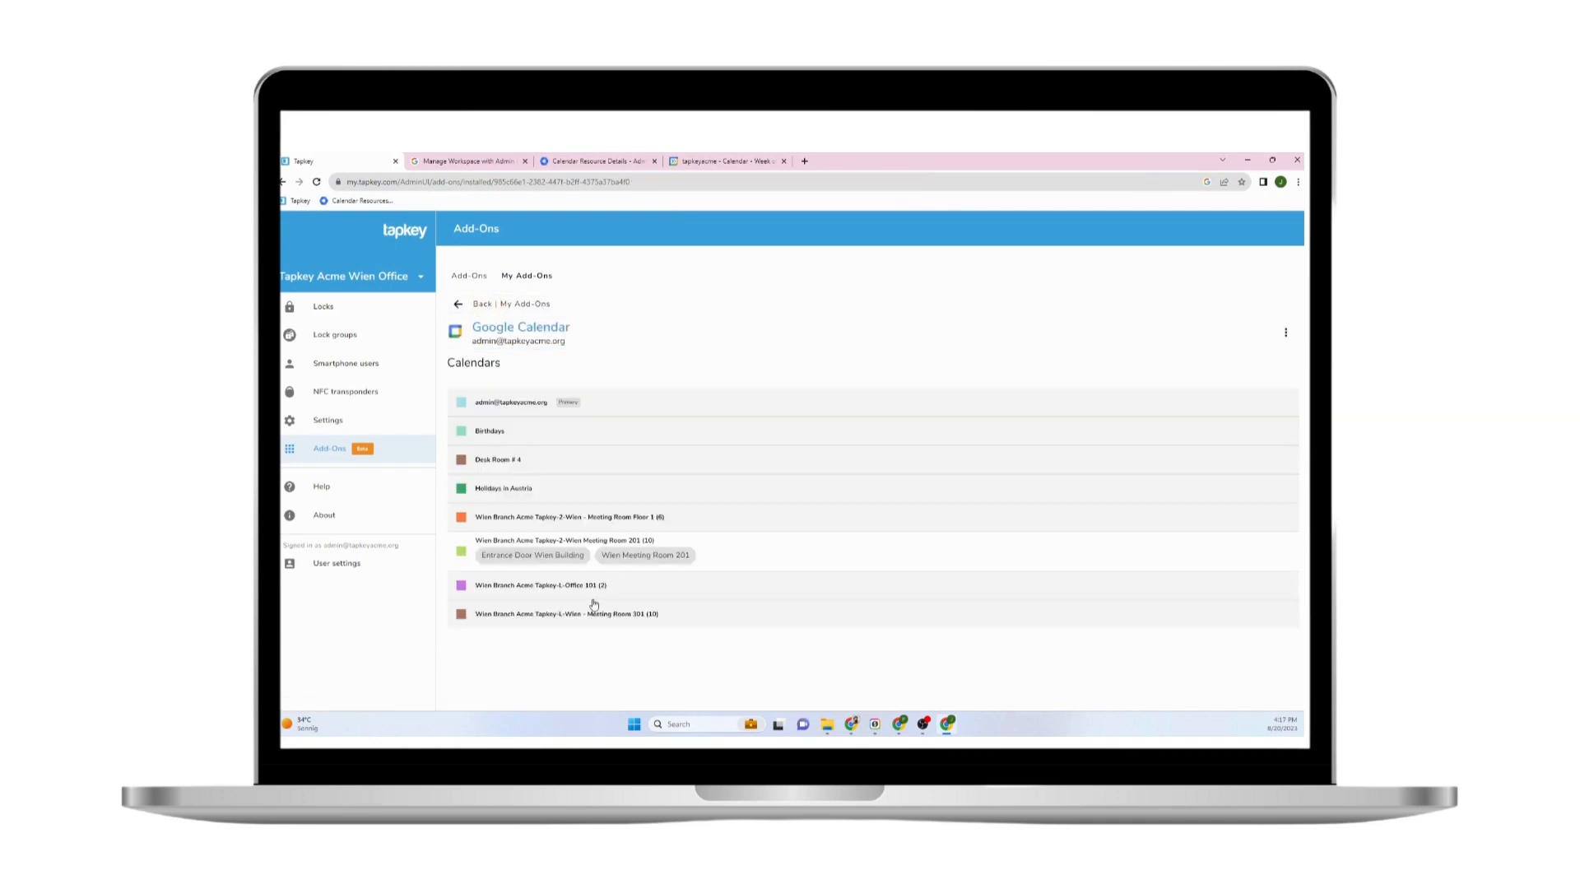
pyautogui.click(622, 616)
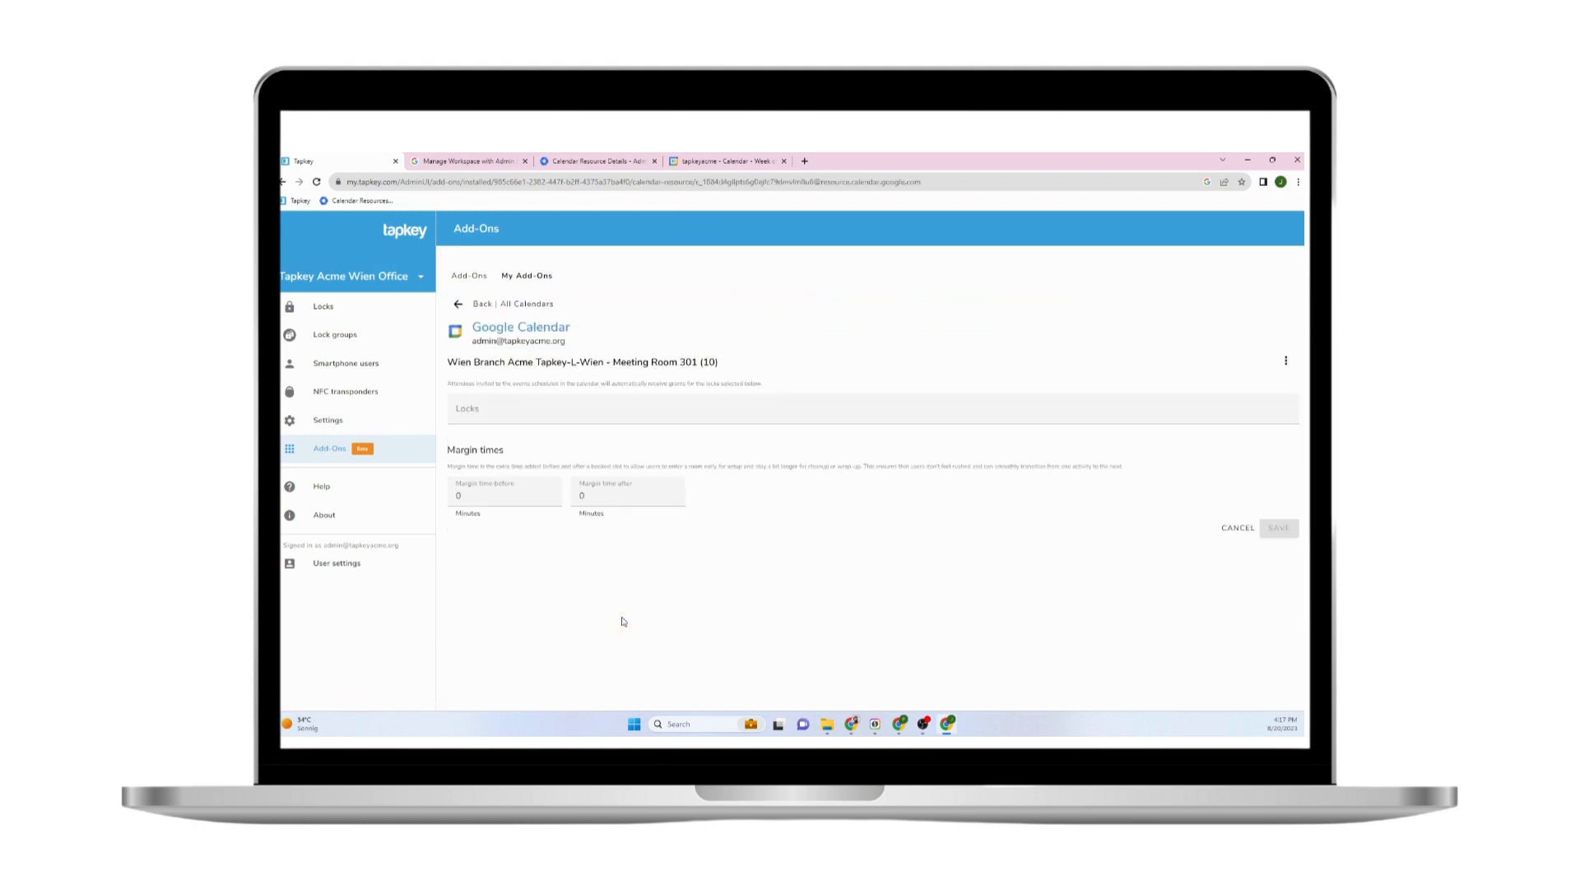
pyautogui.click(680, 403)
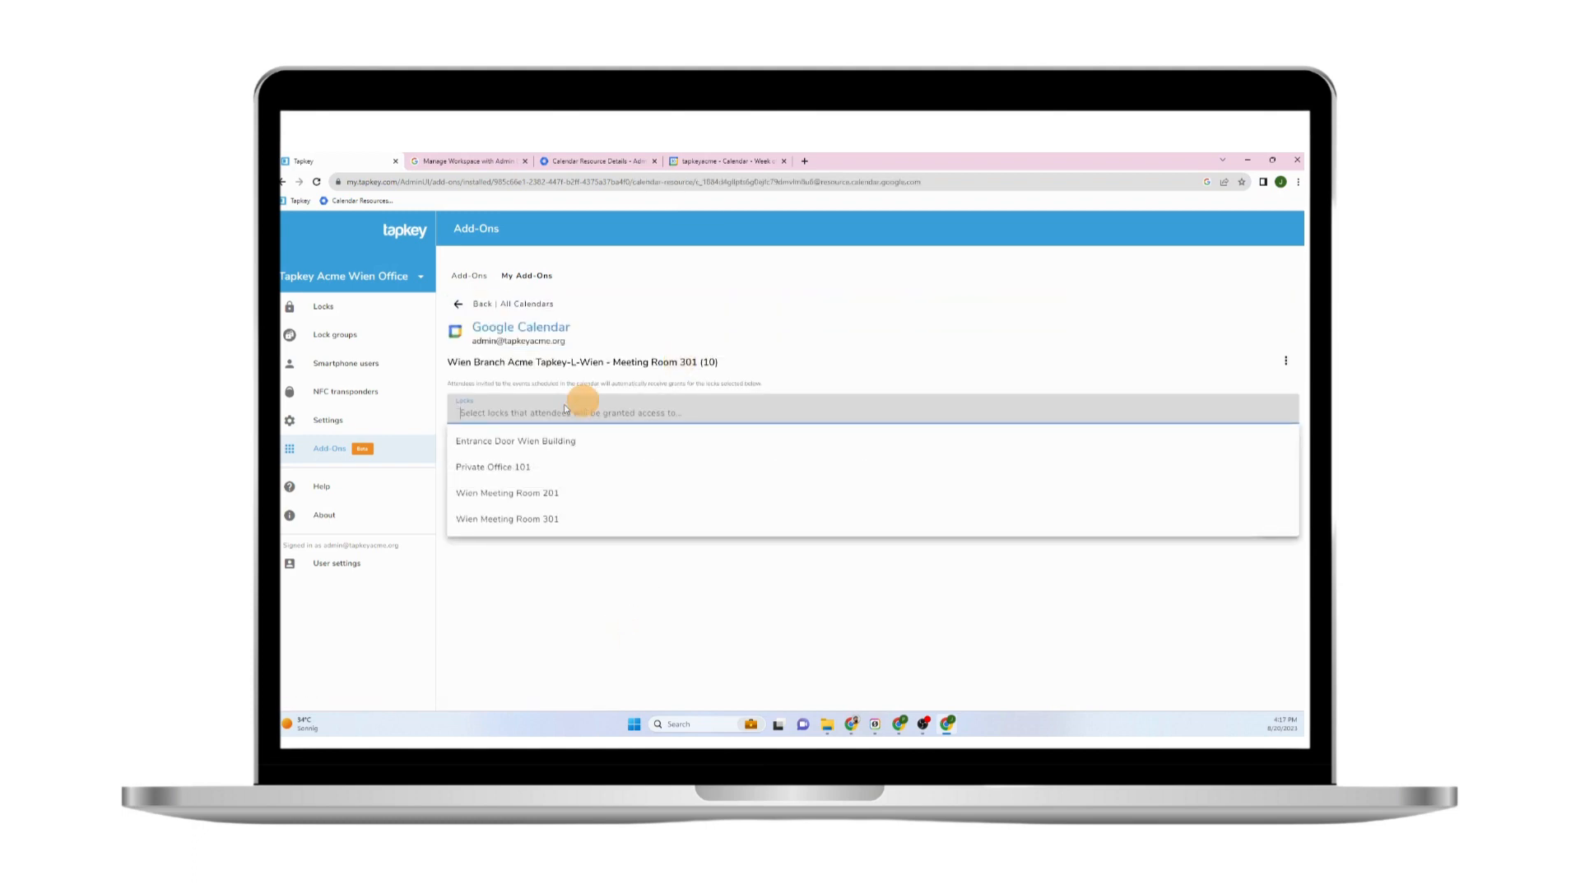
pyautogui.click(511, 445)
pyautogui.click(546, 434)
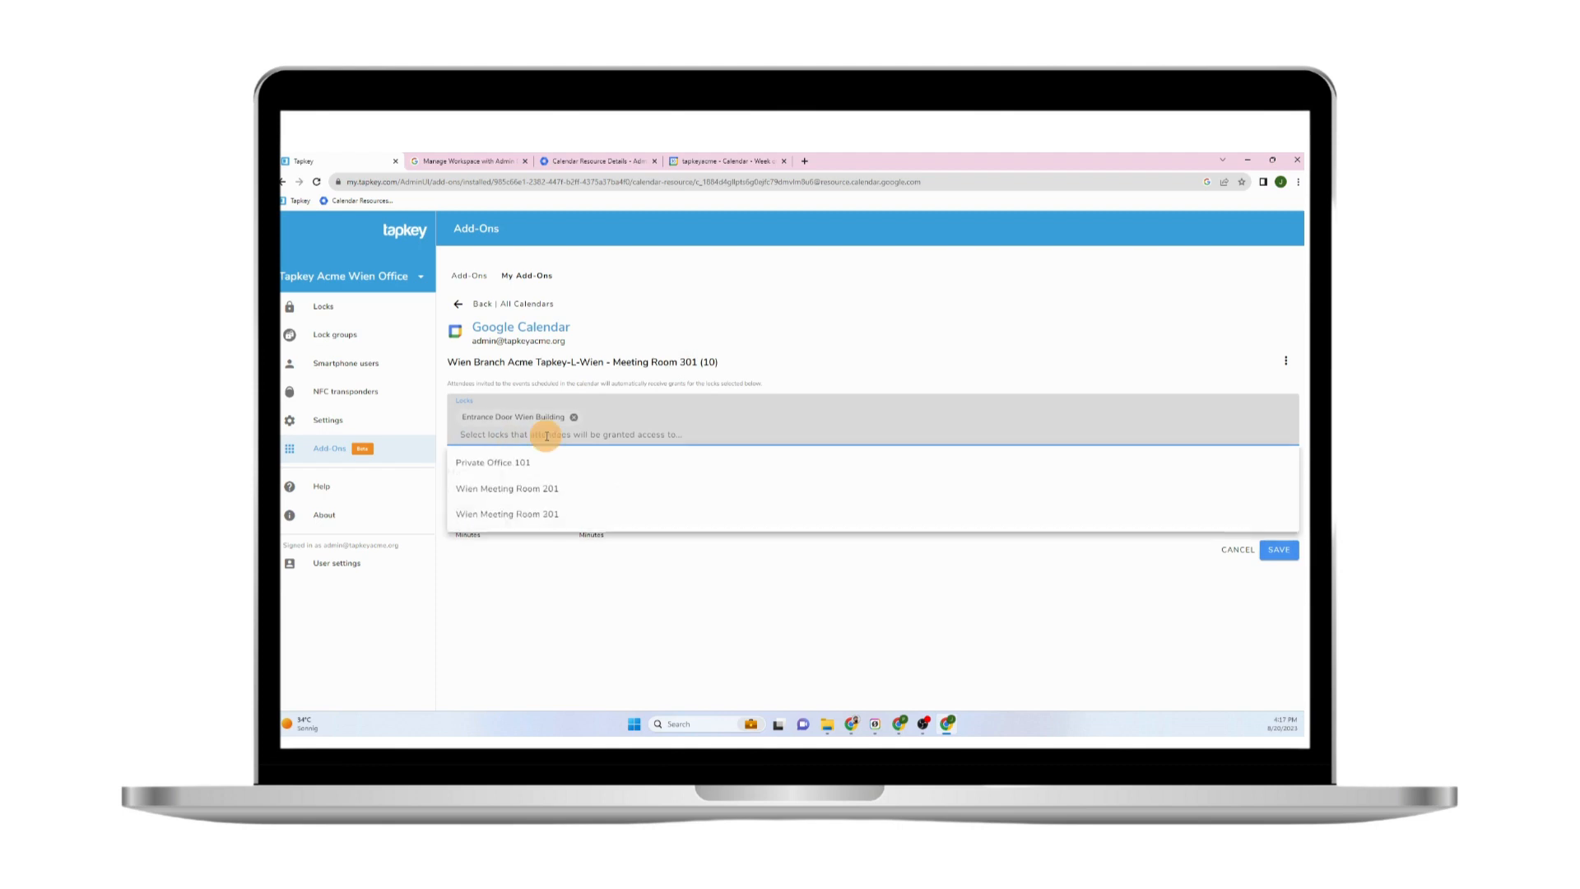
pyautogui.click(551, 517)
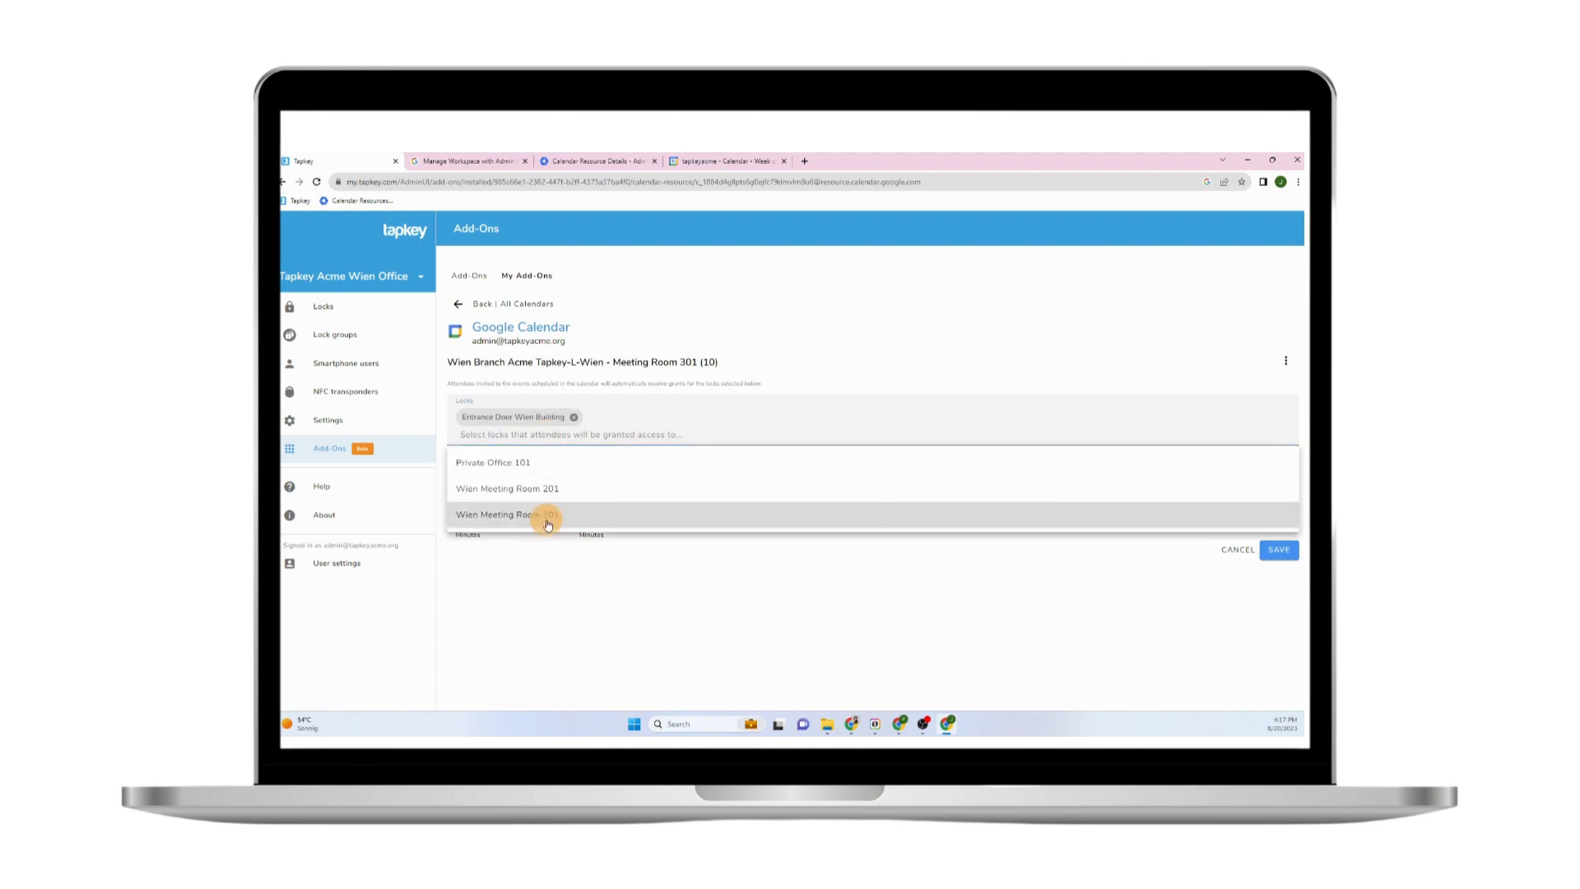
pyautogui.click(1288, 552)
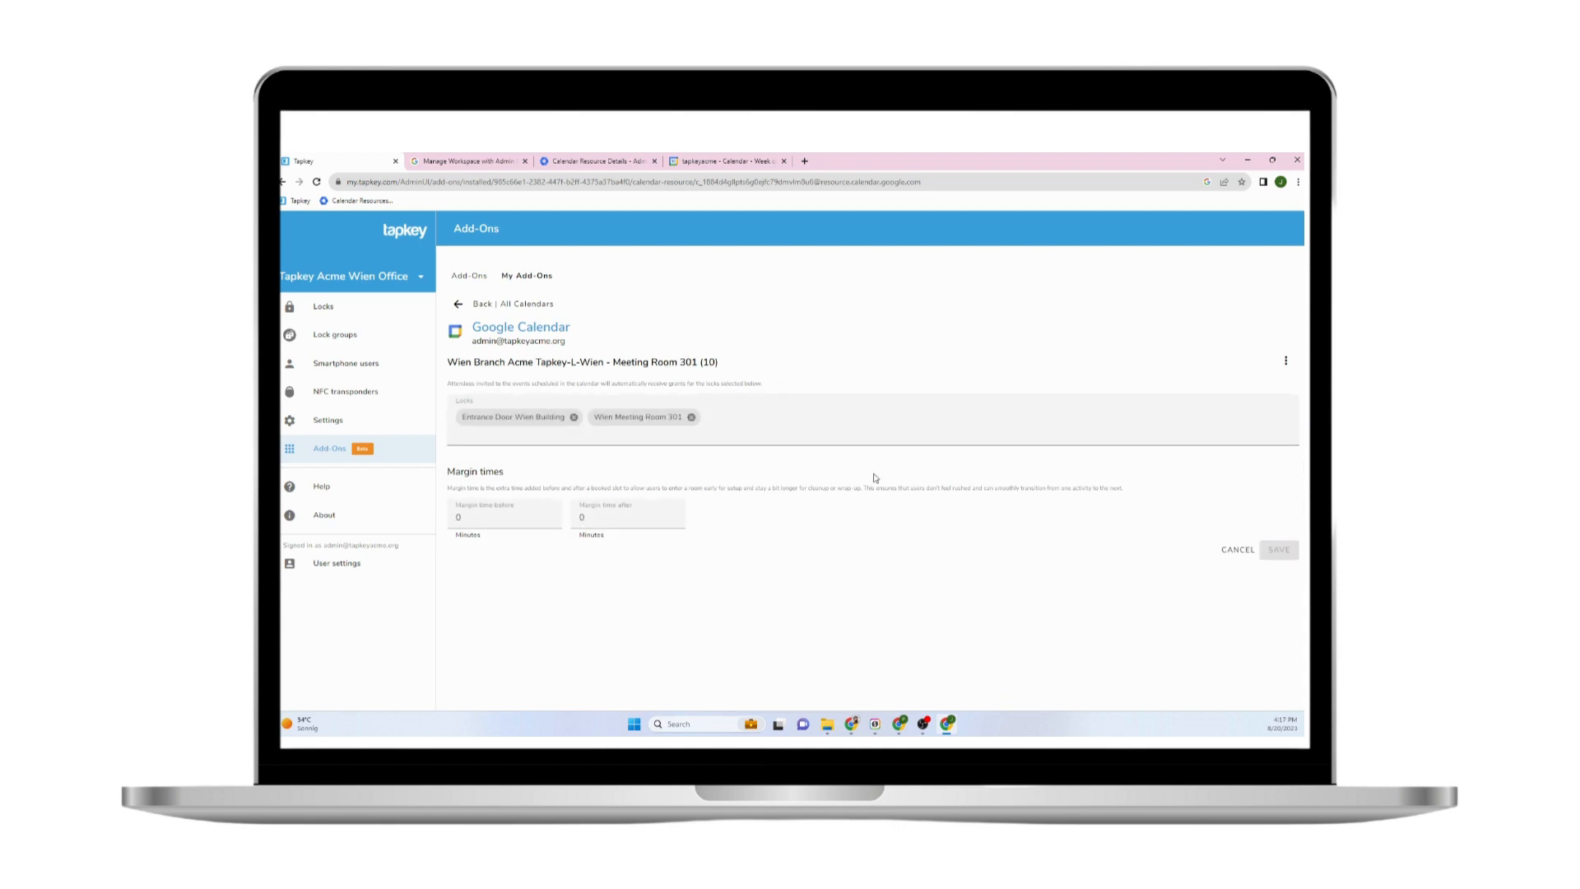
# Check the access grants of the Wien Meeting Room 301 and Wien Meeting Room 201 locks
pyautogui.click(387, 308)
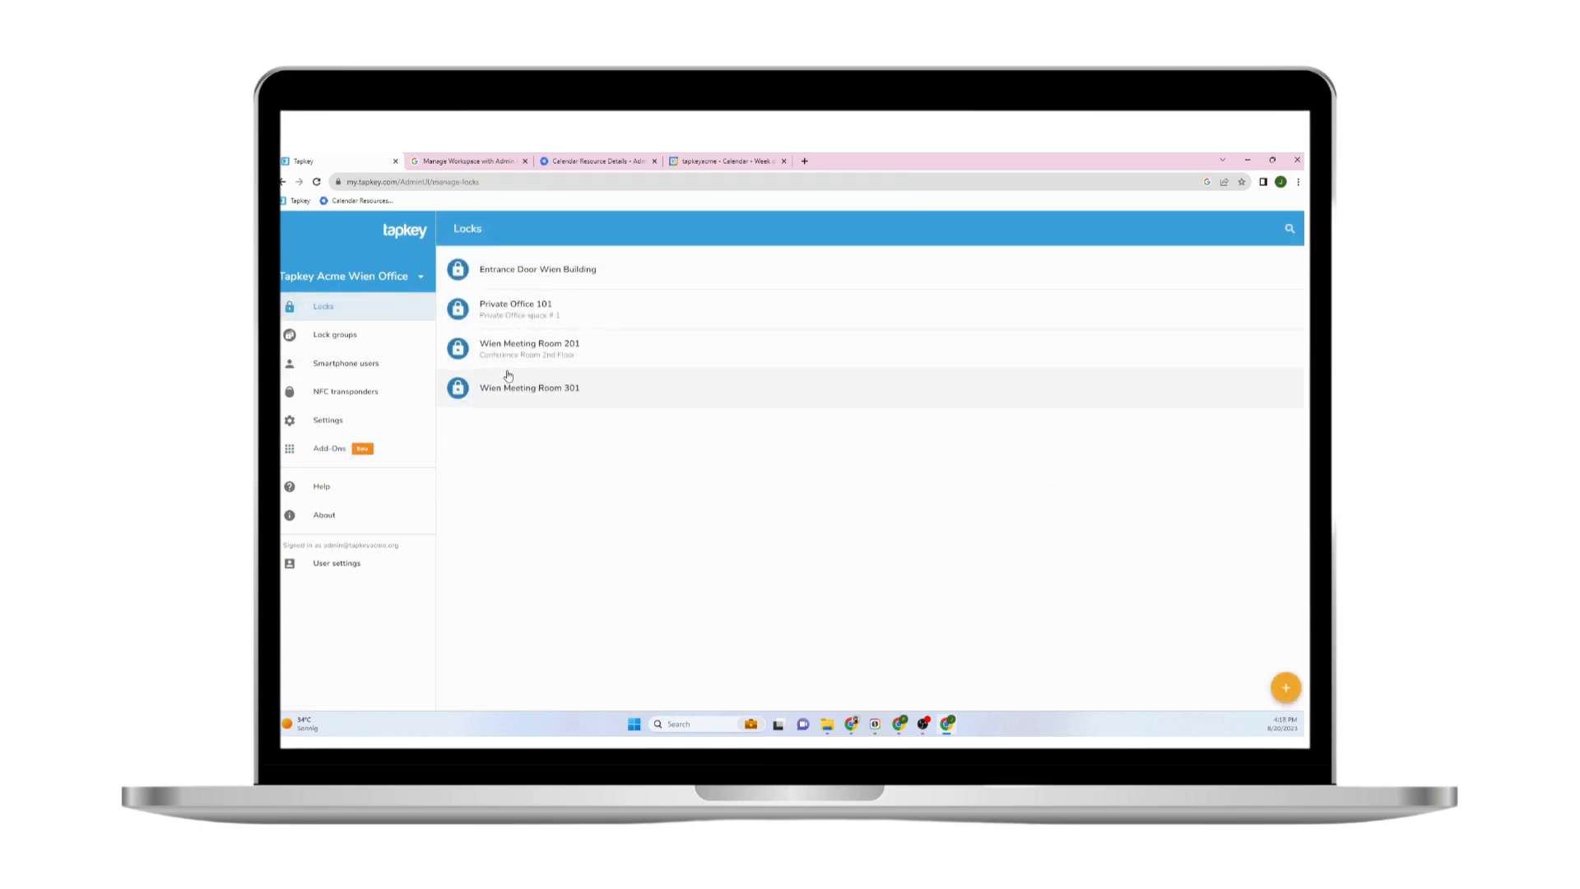
pyautogui.click(541, 397)
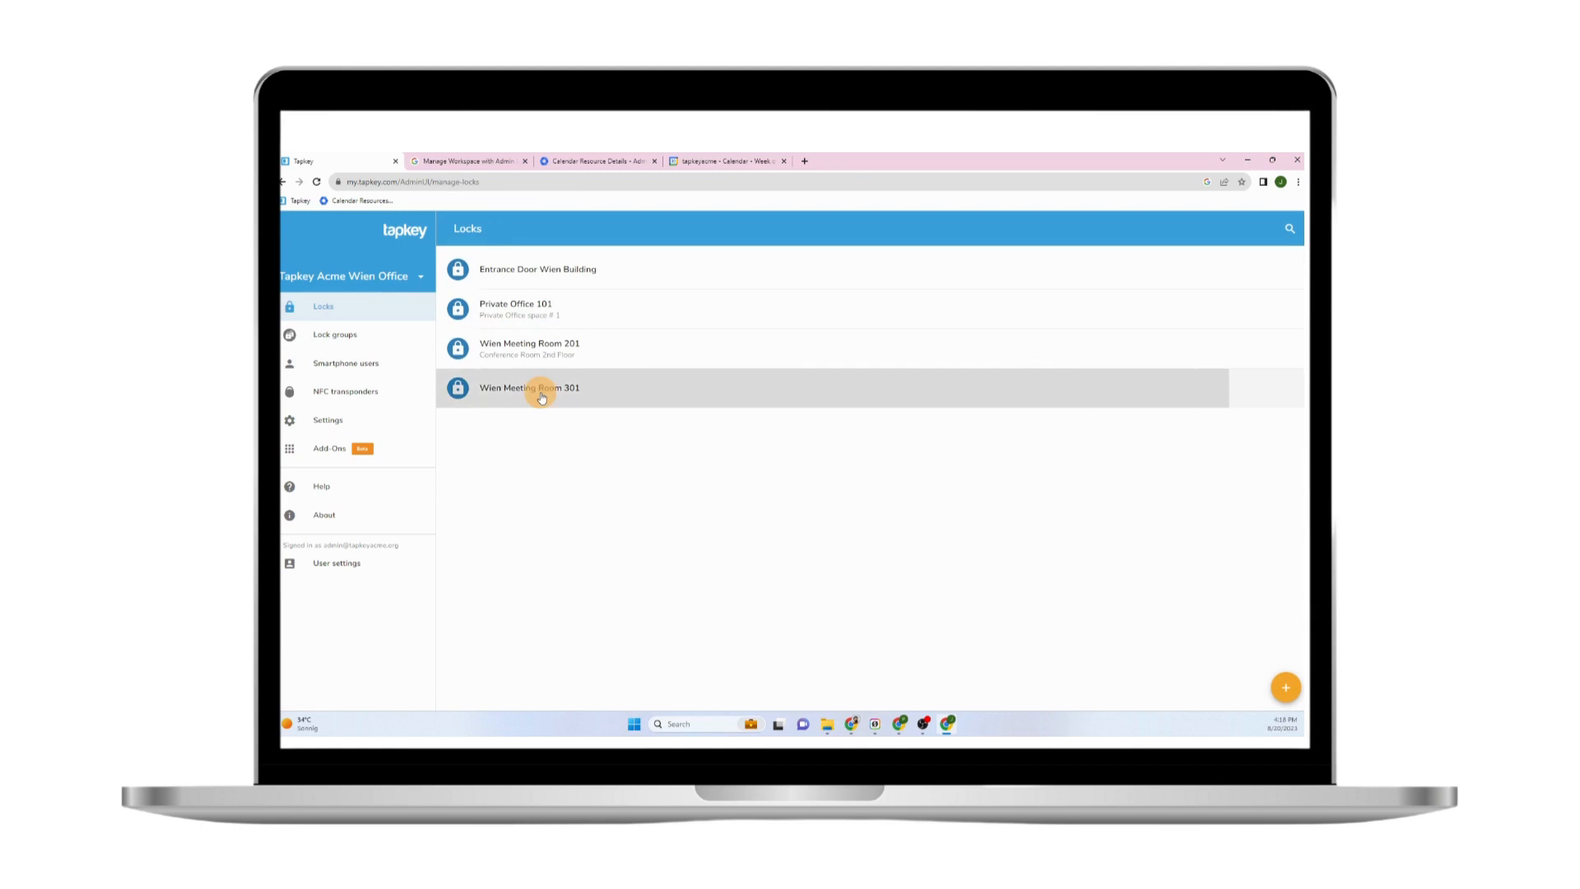
pyautogui.click(382, 313)
pyautogui.click(554, 354)
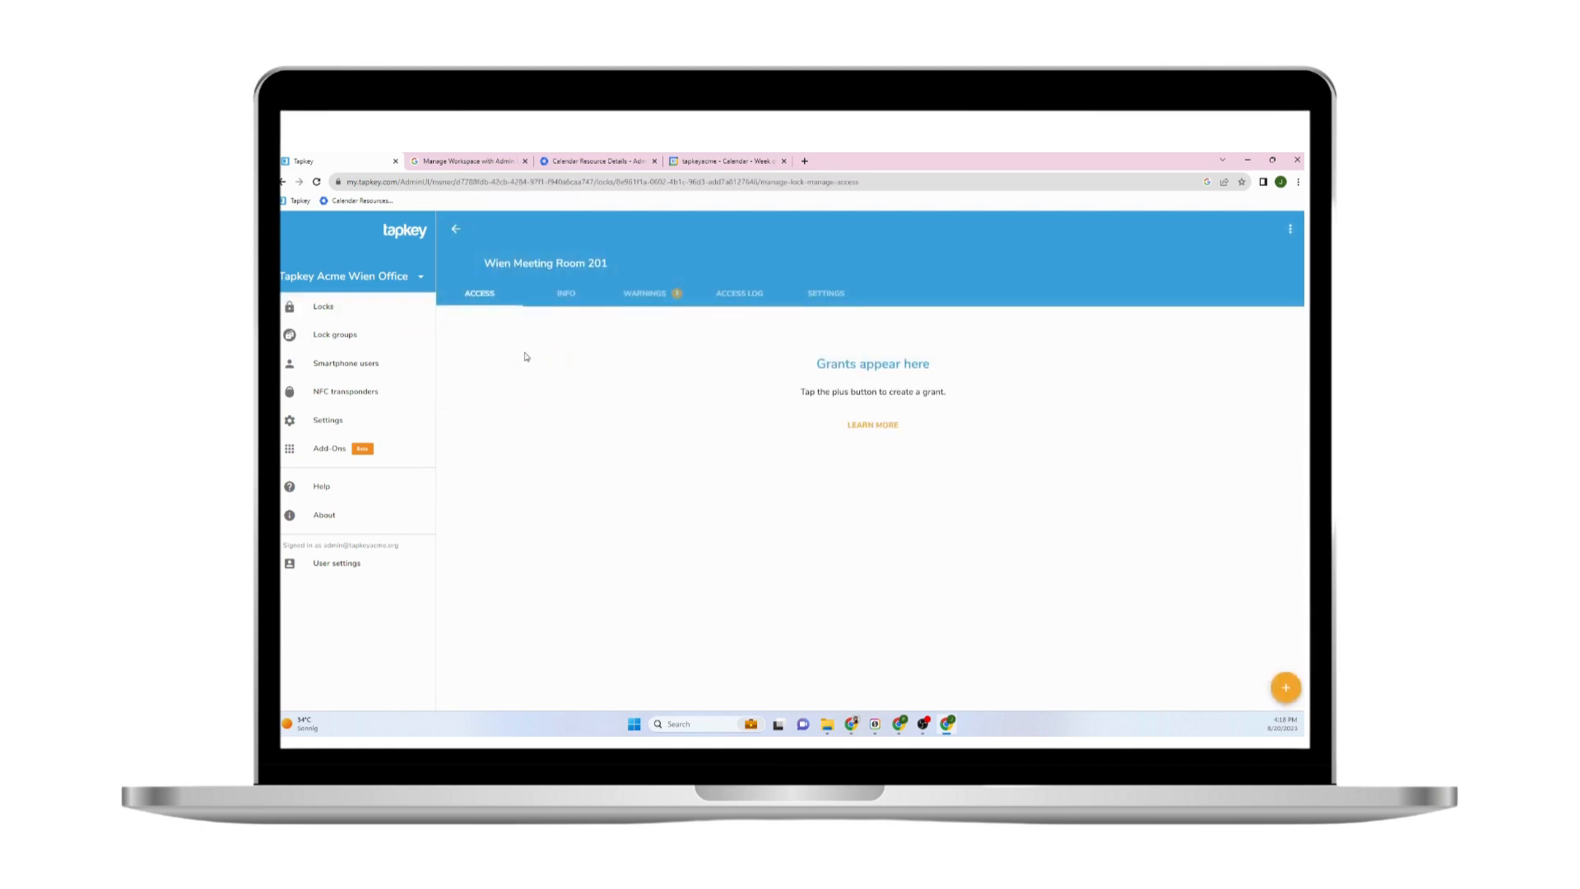
pyautogui.moveTo(751, 388); pyautogui.dragTo(839, 420)
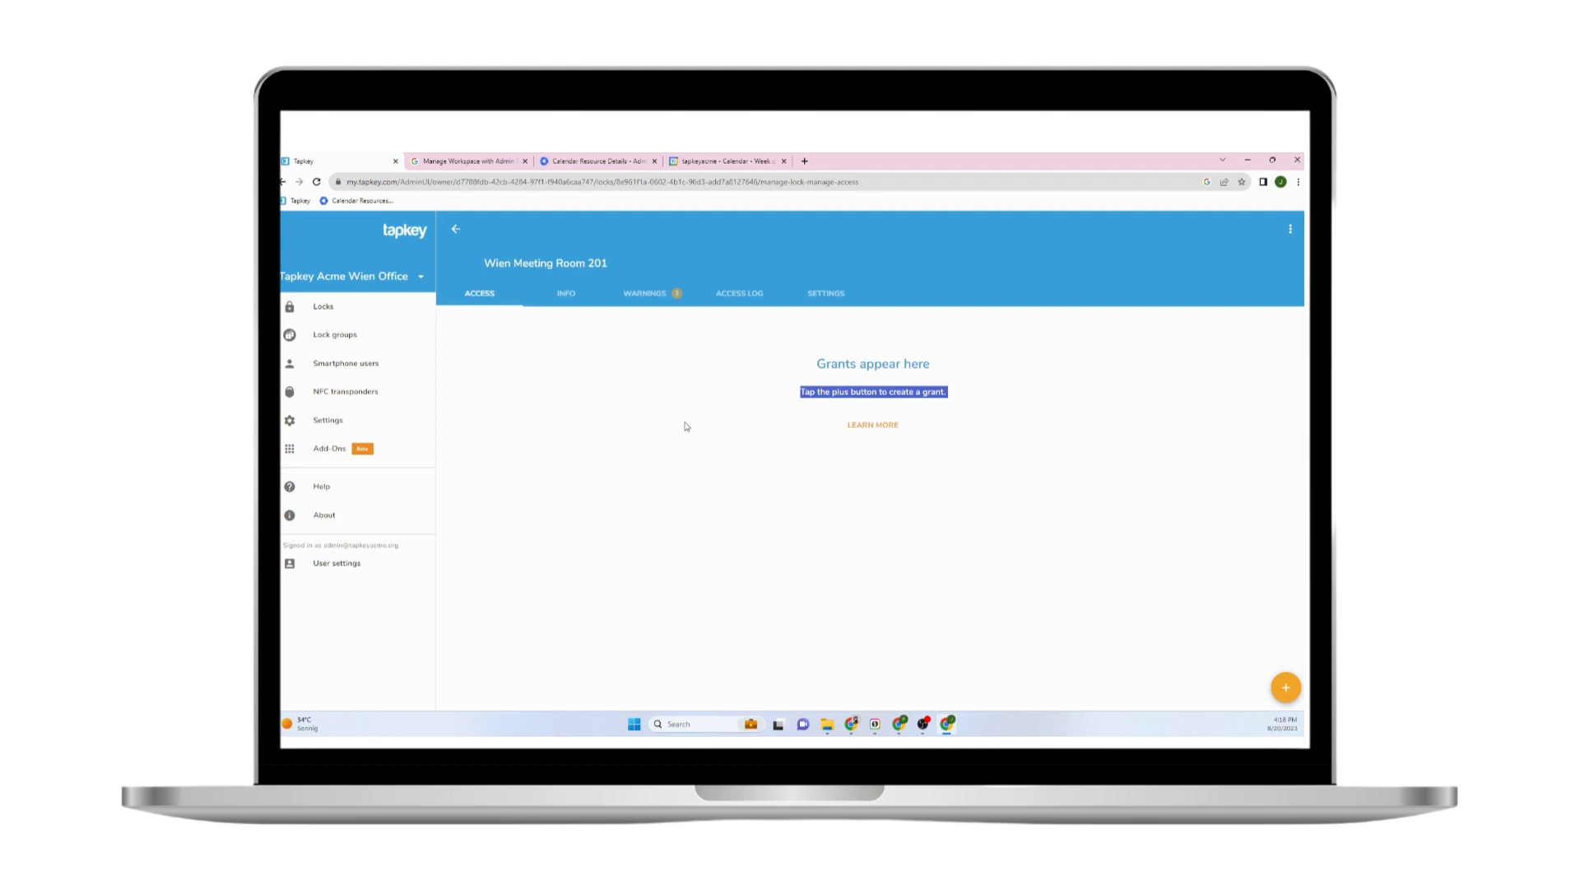
# Switch to the employee's Google Calendar window and check the signed-in profile and calendar list
pyautogui.hotkey('alt', 'Tab')
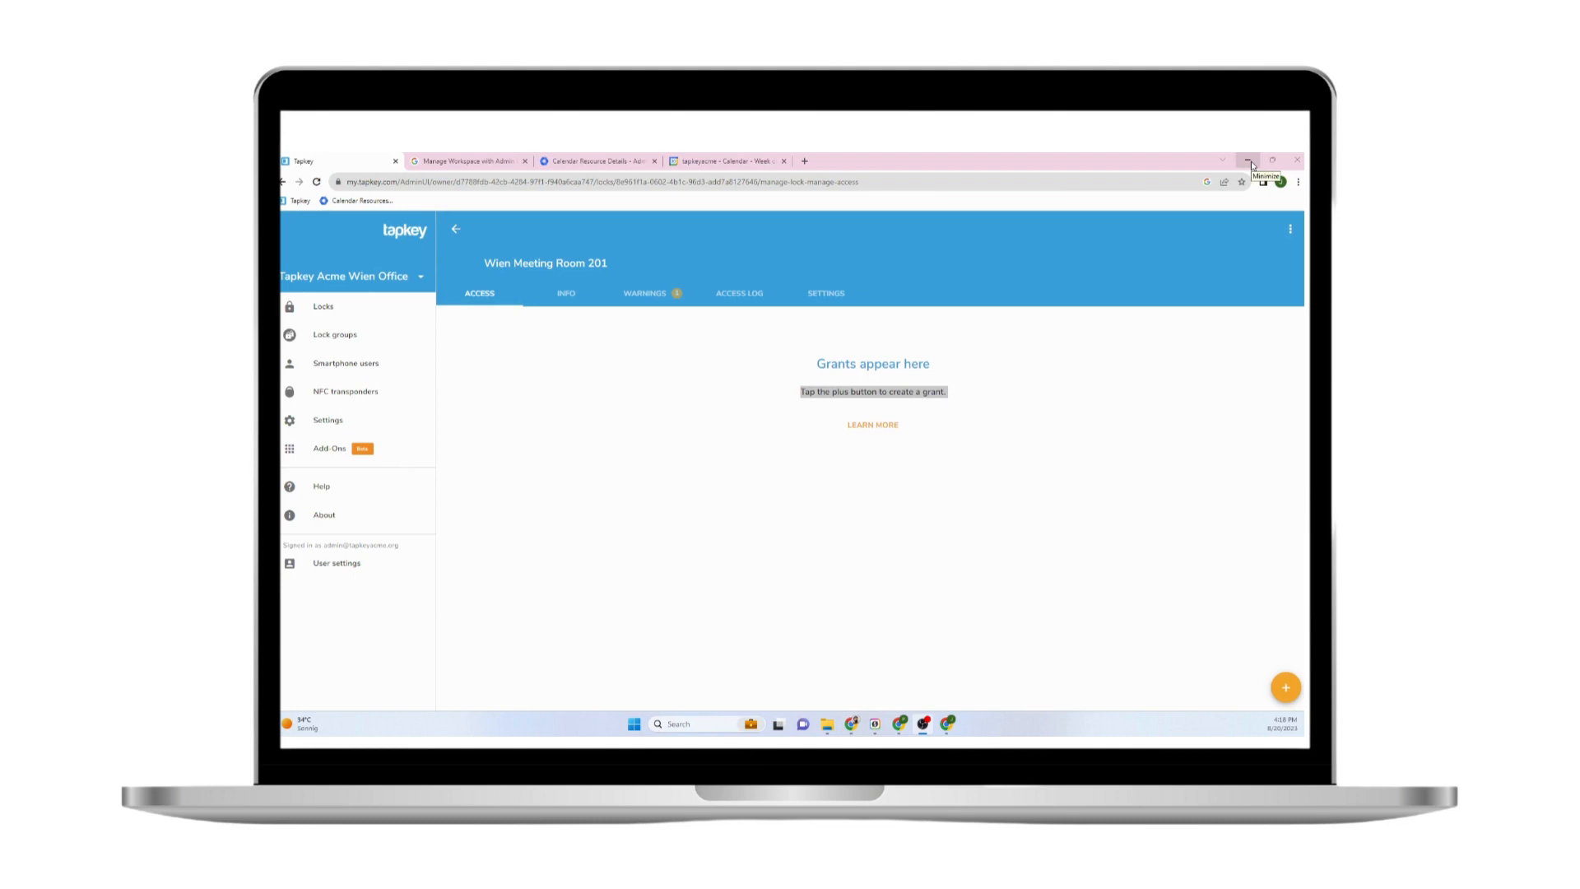
pyautogui.click(1248, 161)
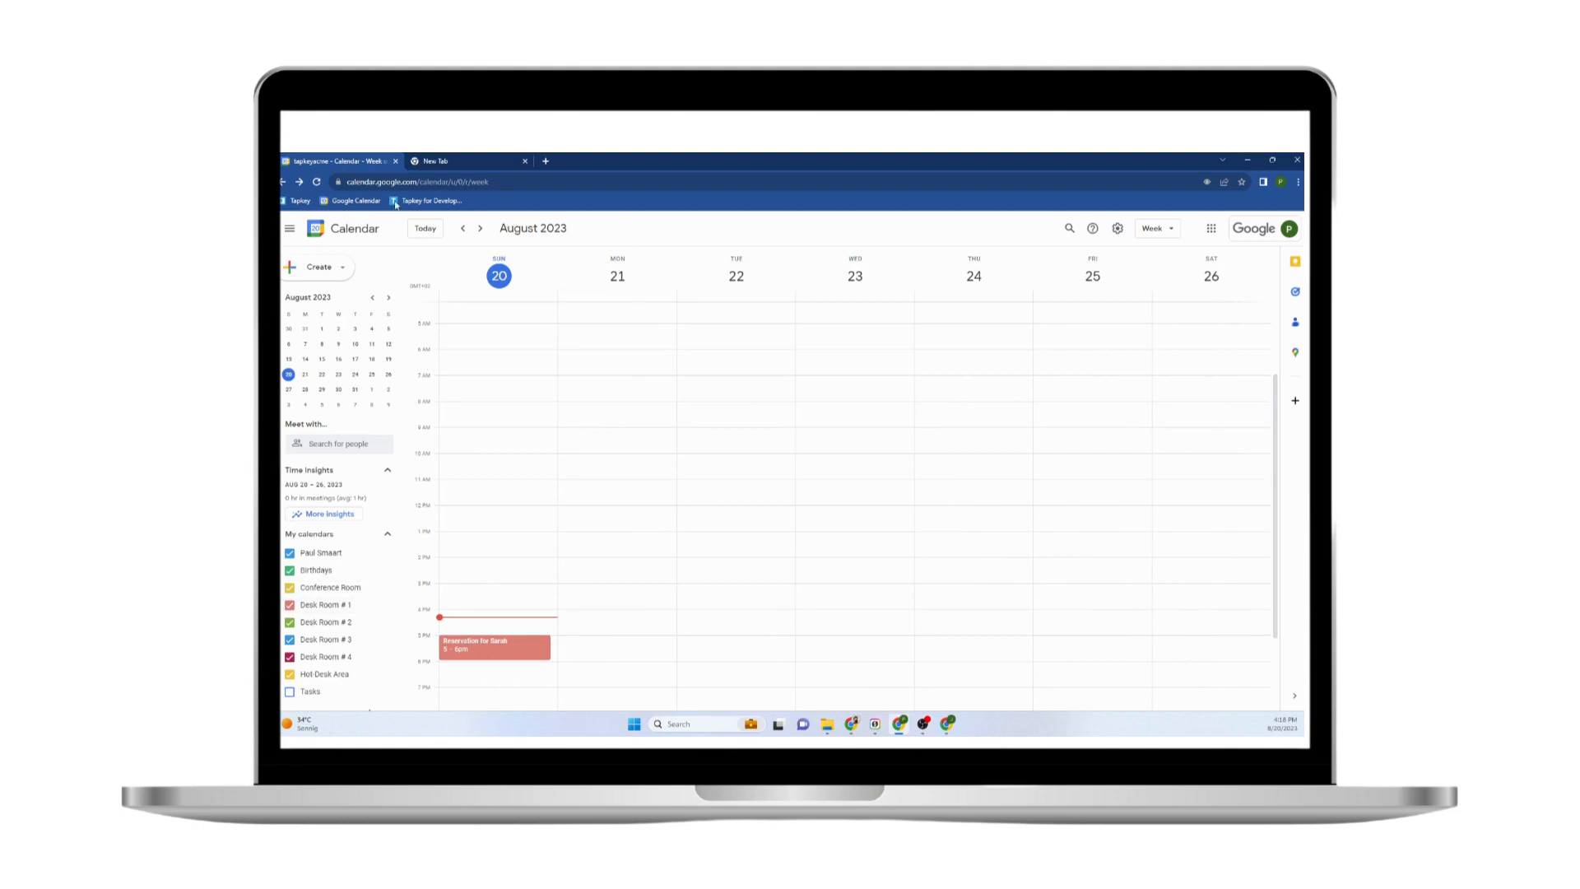
pyautogui.click(1281, 182)
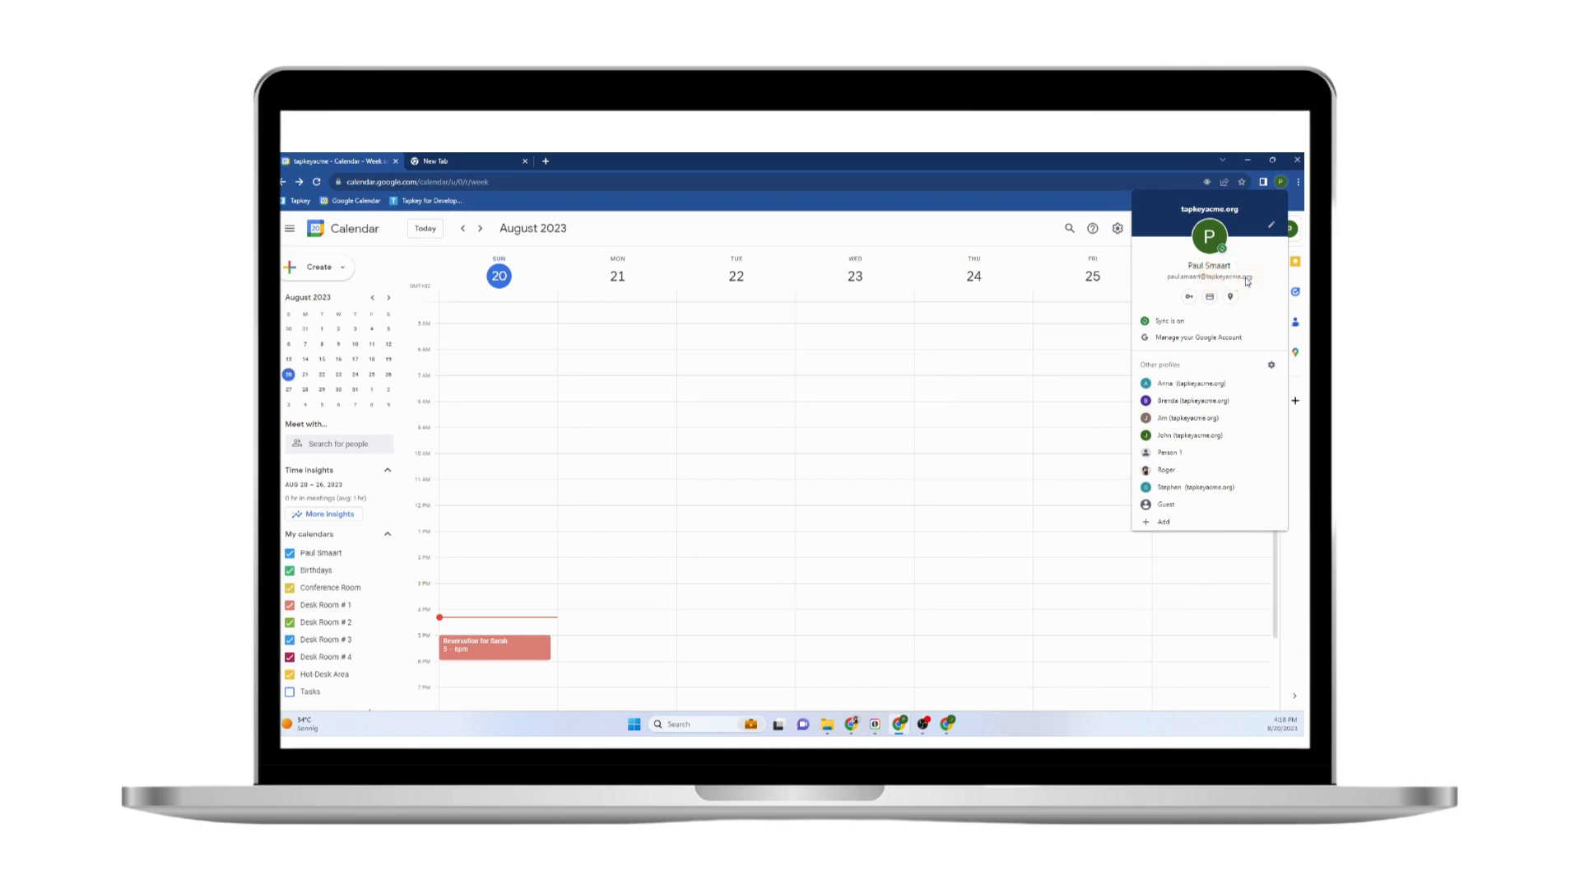
pyautogui.scroll(-1, 390, 635)
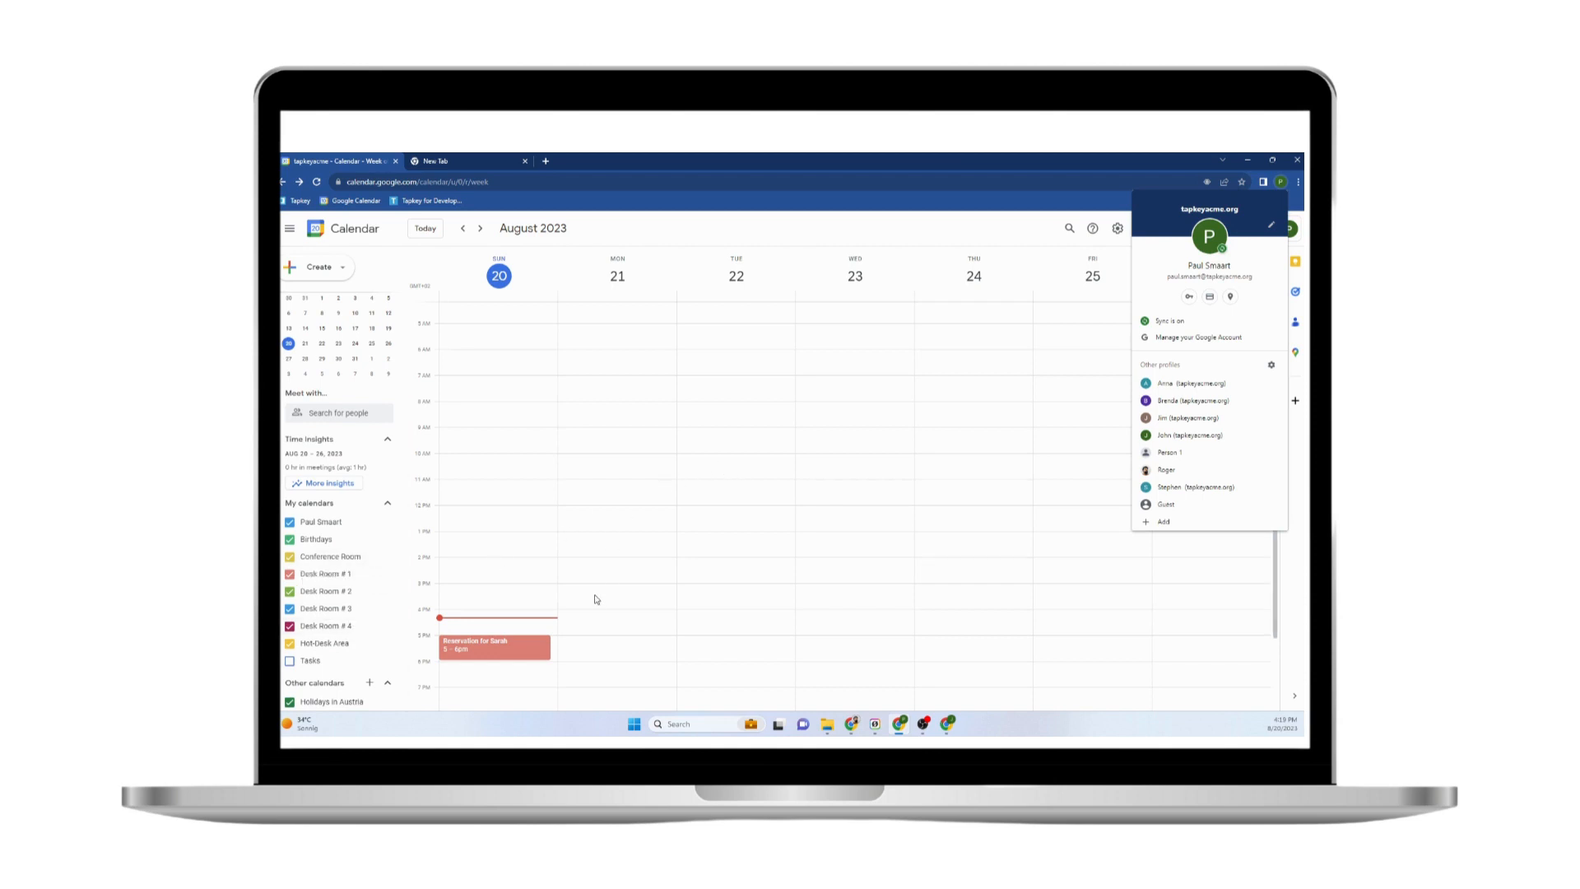
# Create an event on Monday, August 21 from 9:30am to 12:00pm and add the external guest by e-mail
pyautogui.click(609, 454)
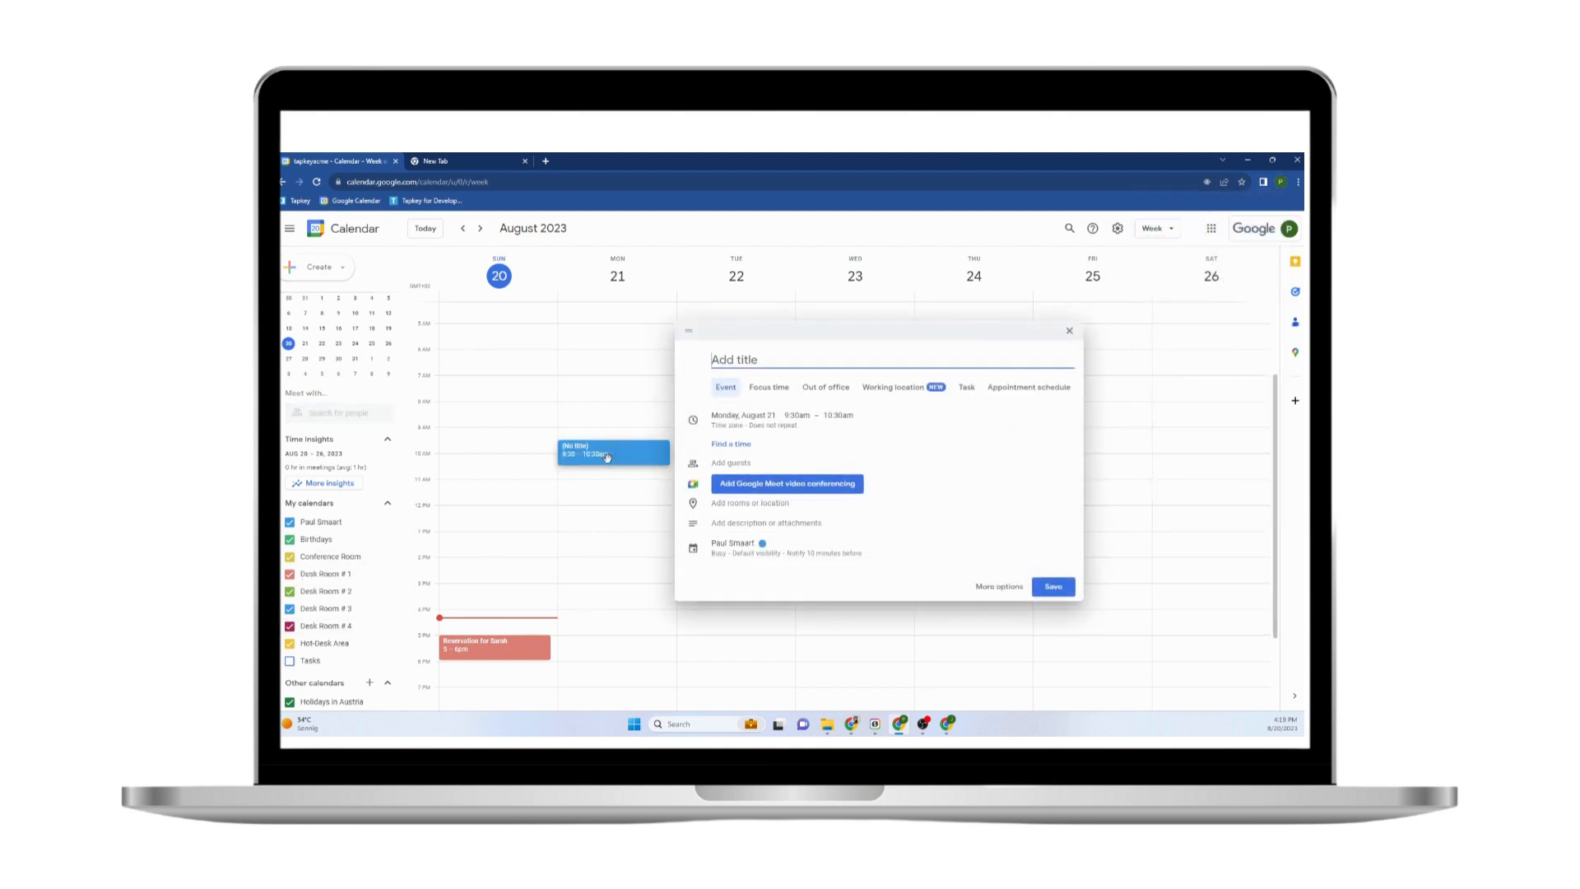
pyautogui.moveTo(601, 464); pyautogui.dragTo(602, 504)
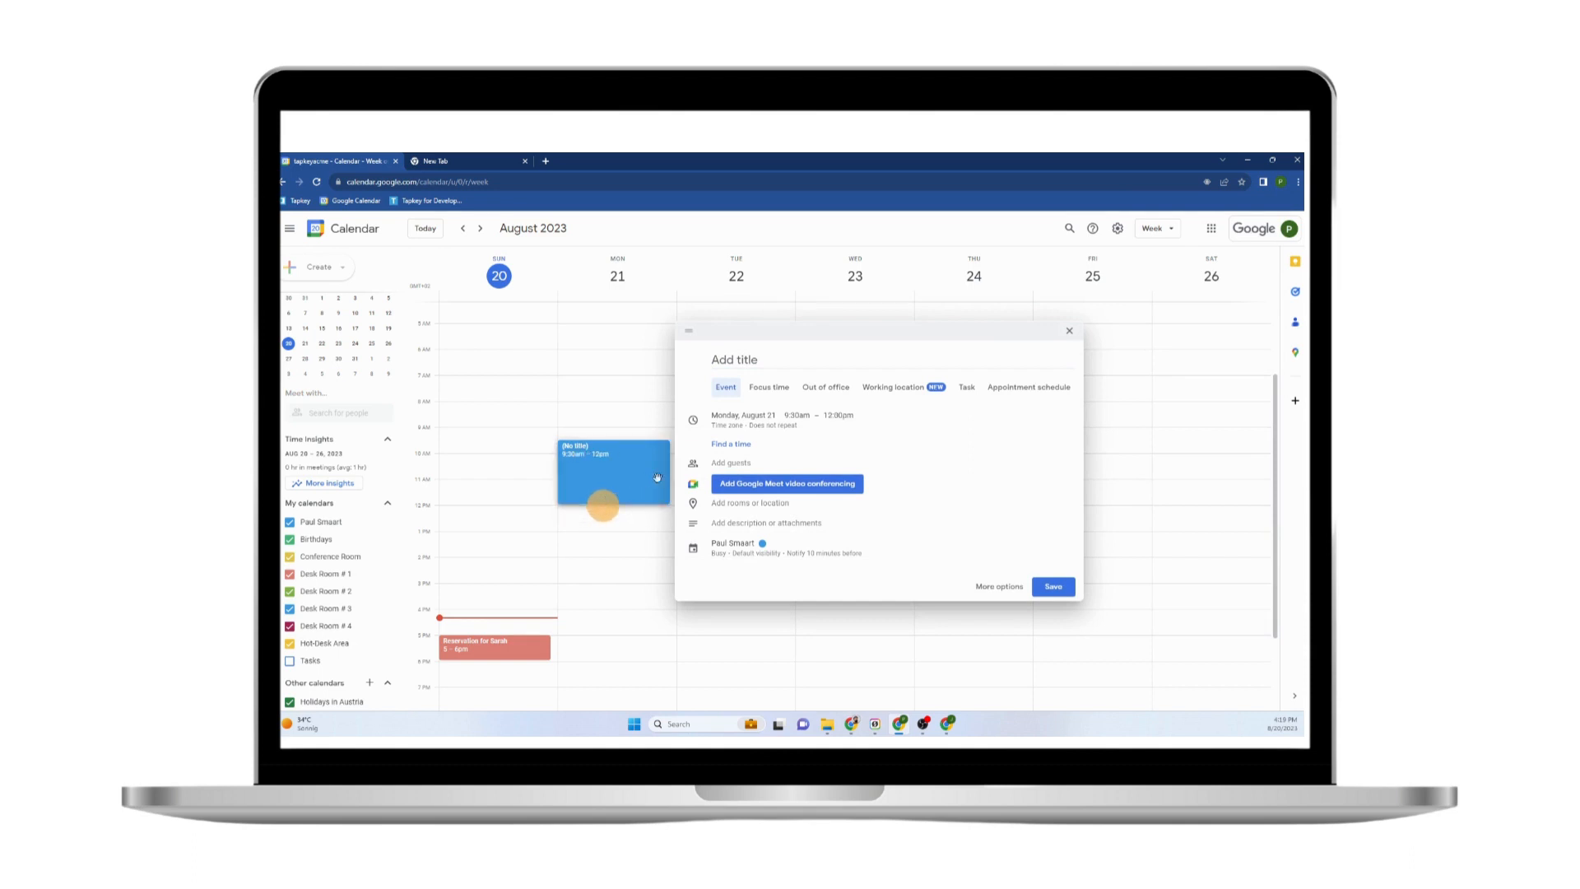
pyautogui.click(730, 466)
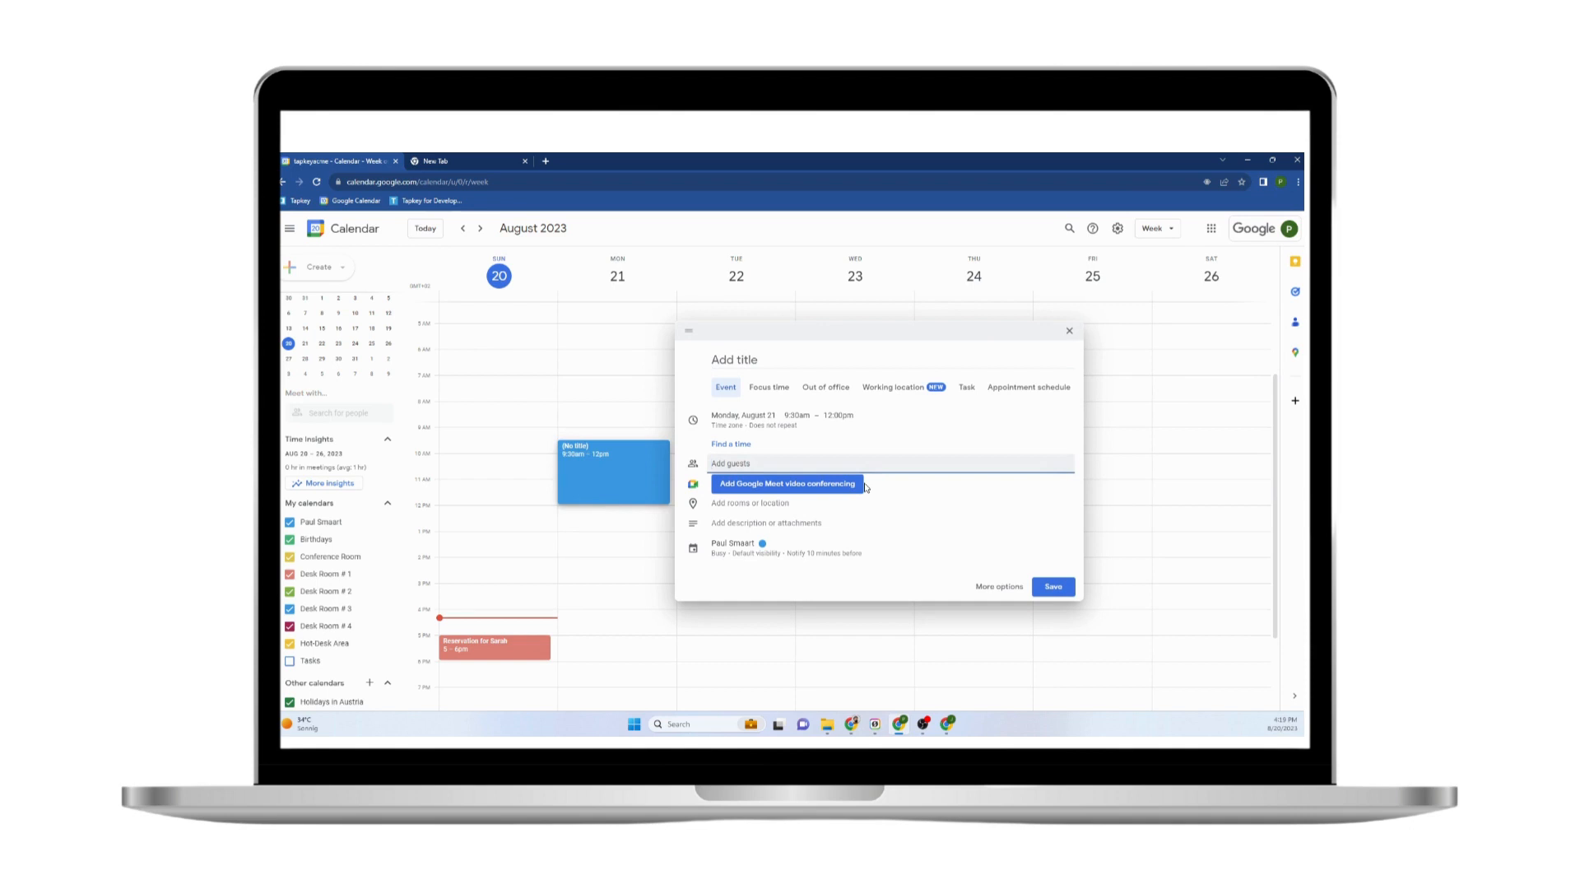
pyautogui.write('sar')
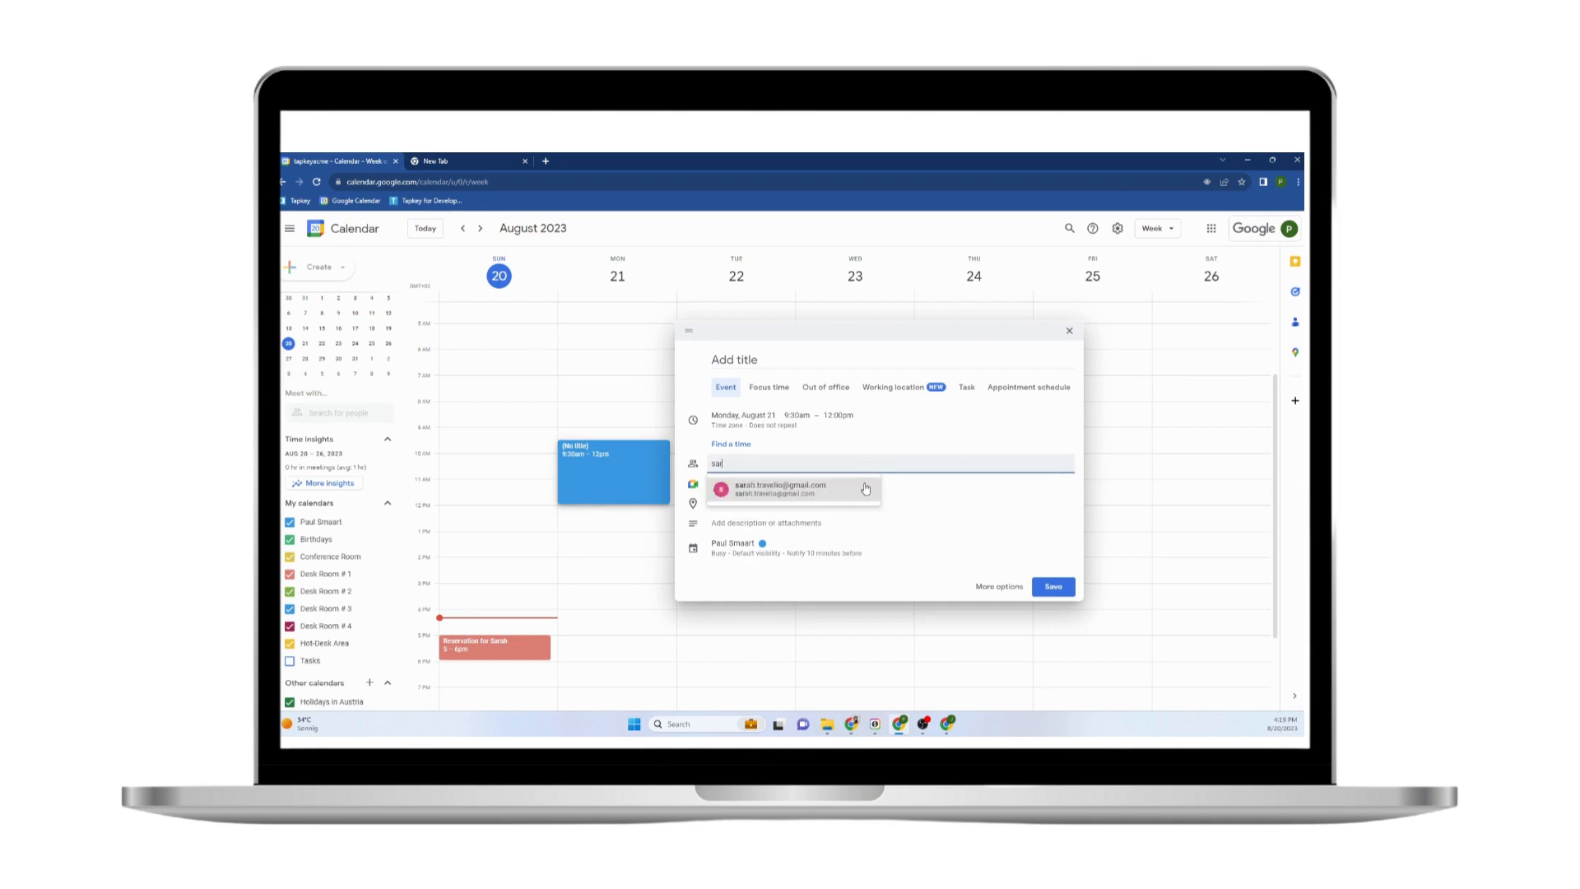
pyautogui.click(865, 487)
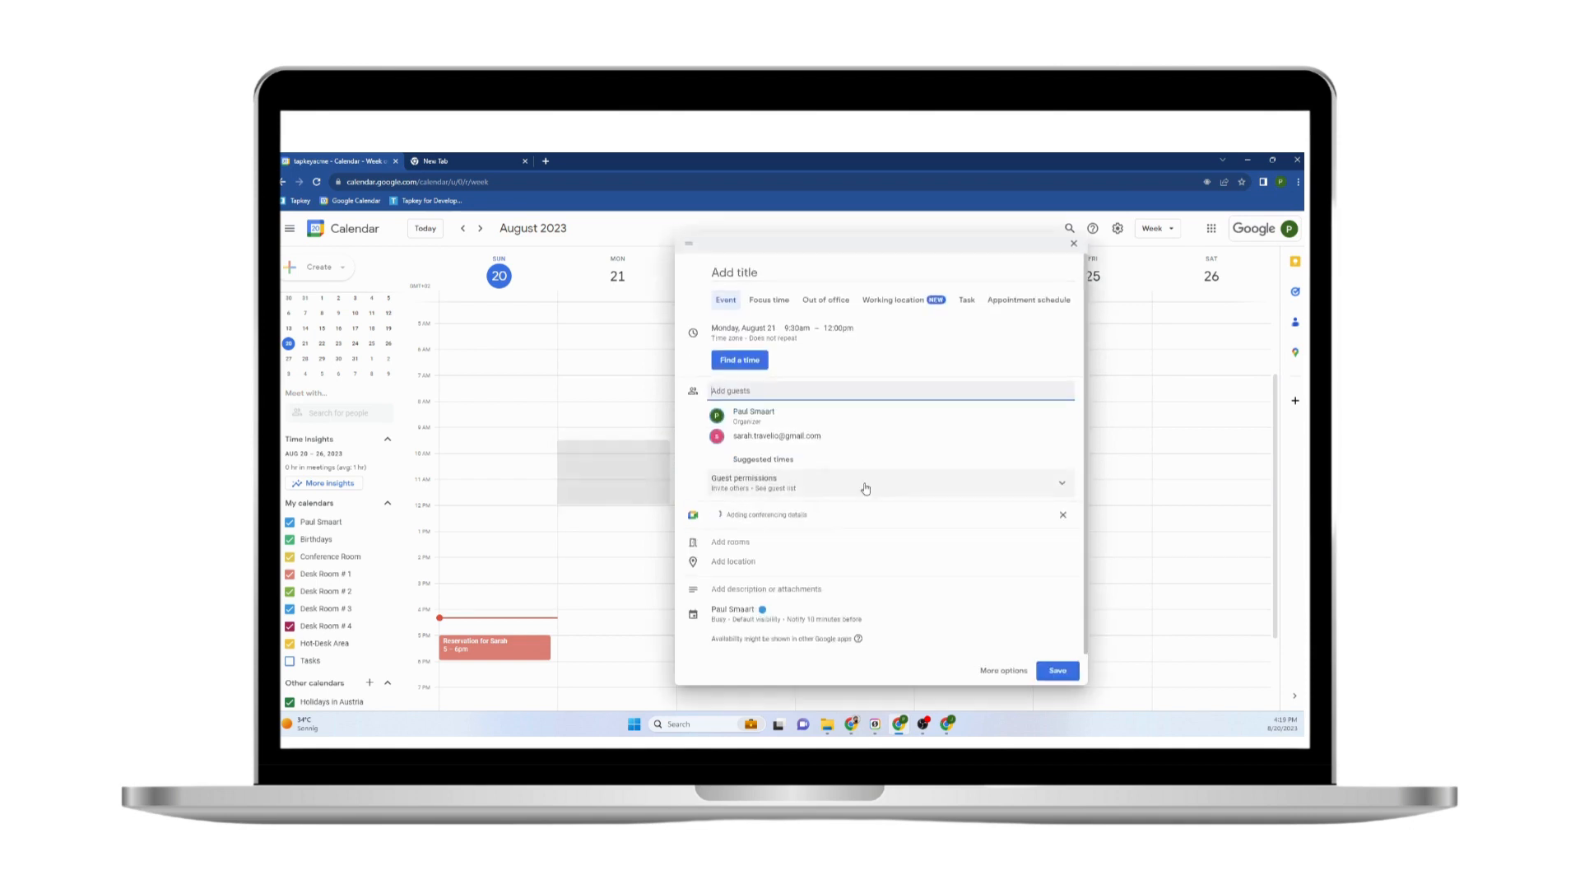
pyautogui.doubleClick(791, 433)
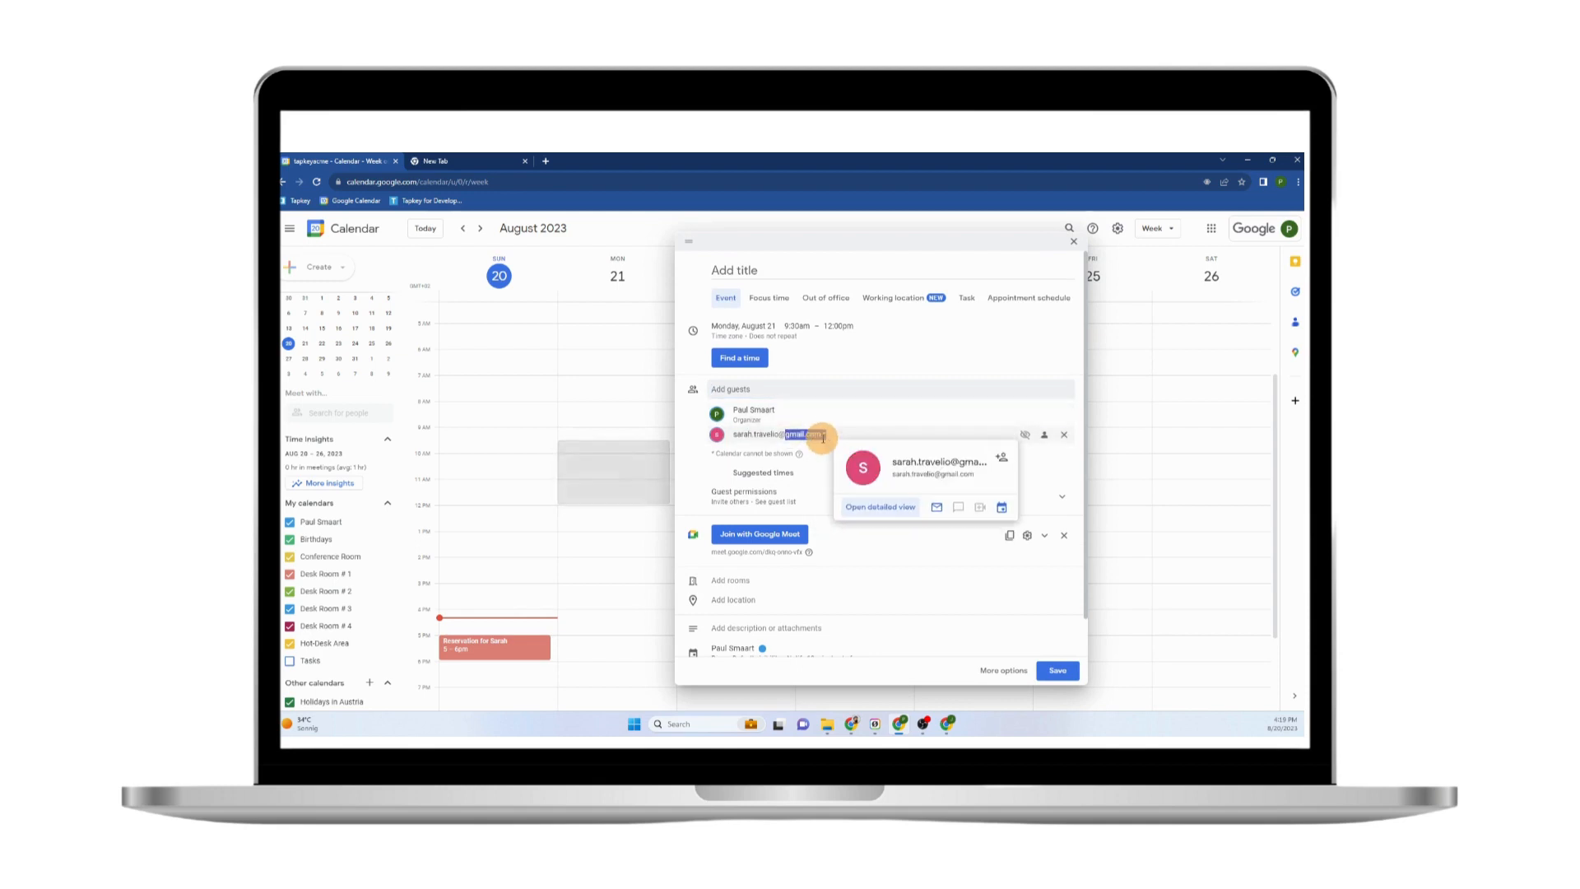
pyautogui.tripleClick(743, 409)
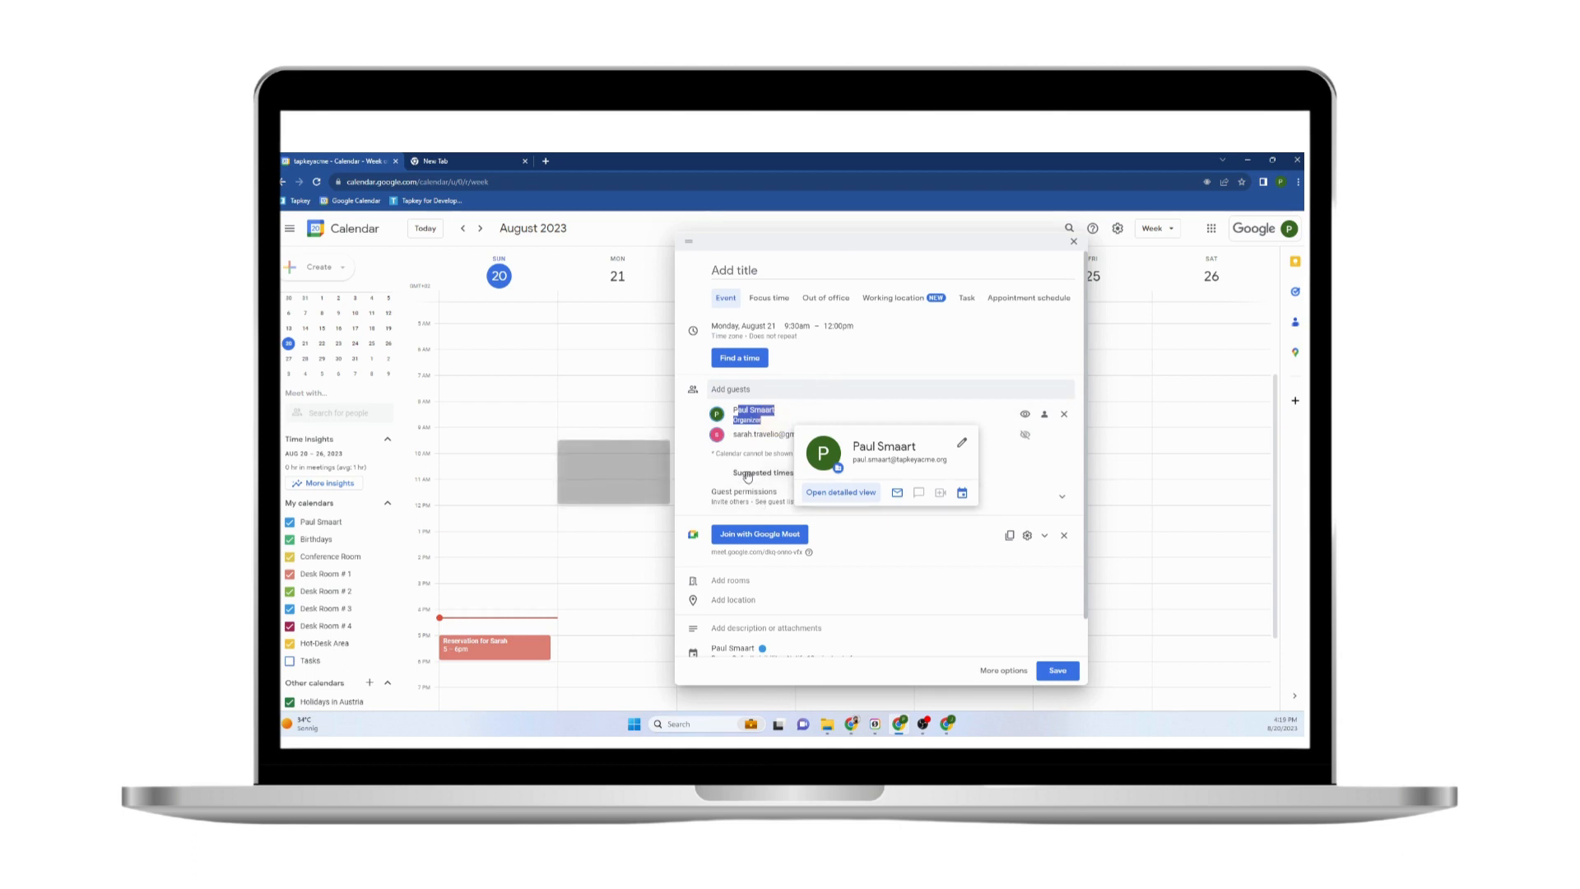
pyautogui.scroll(-2, 748, 605)
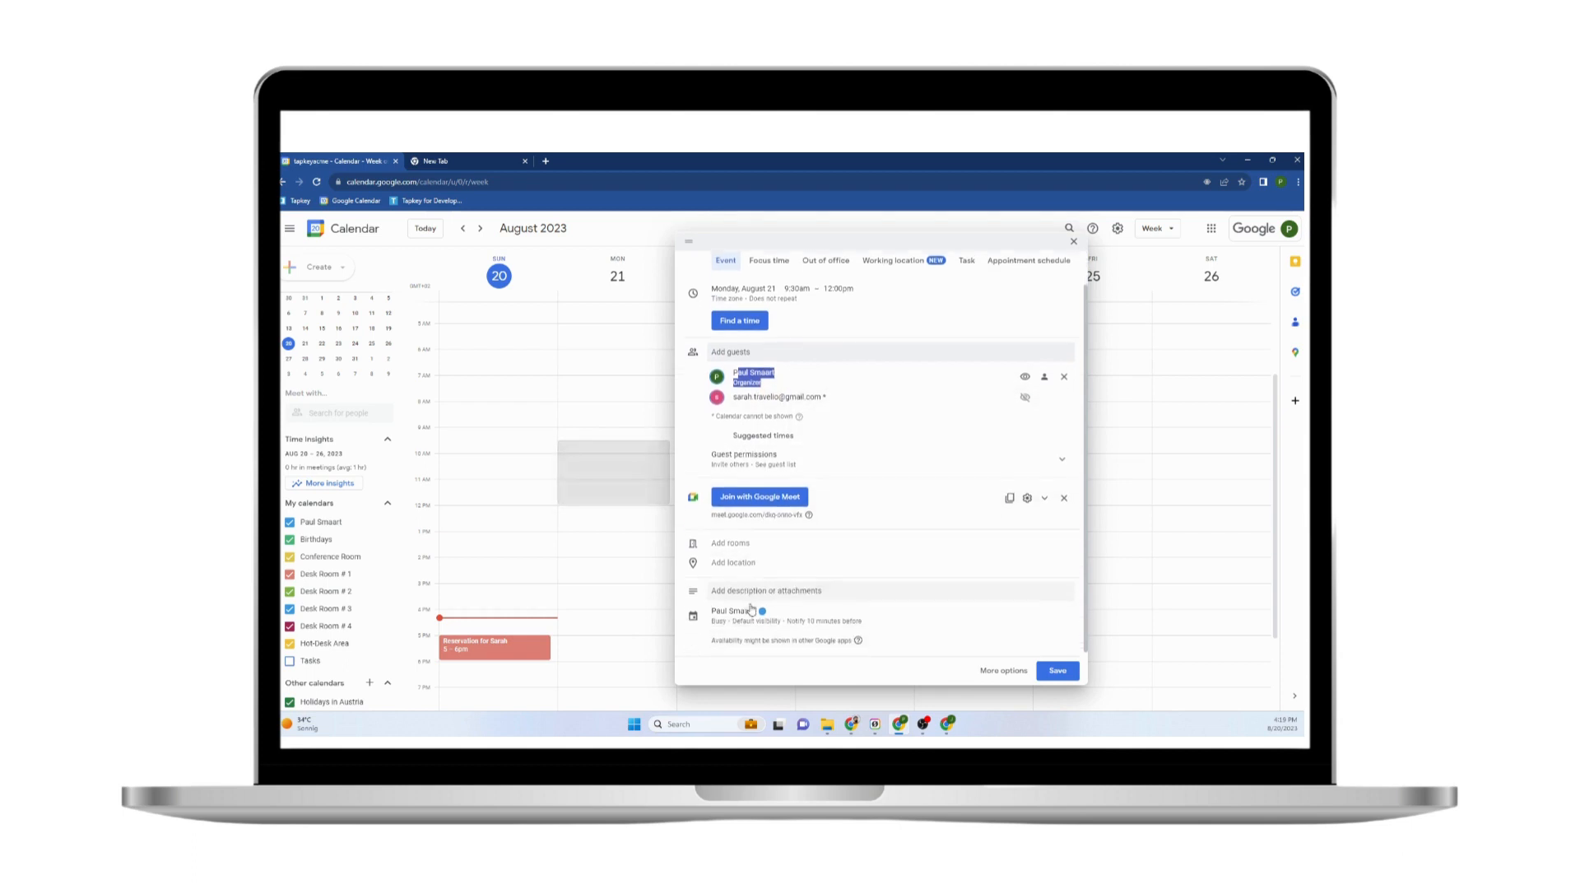
pyautogui.scroll(2, 751, 609)
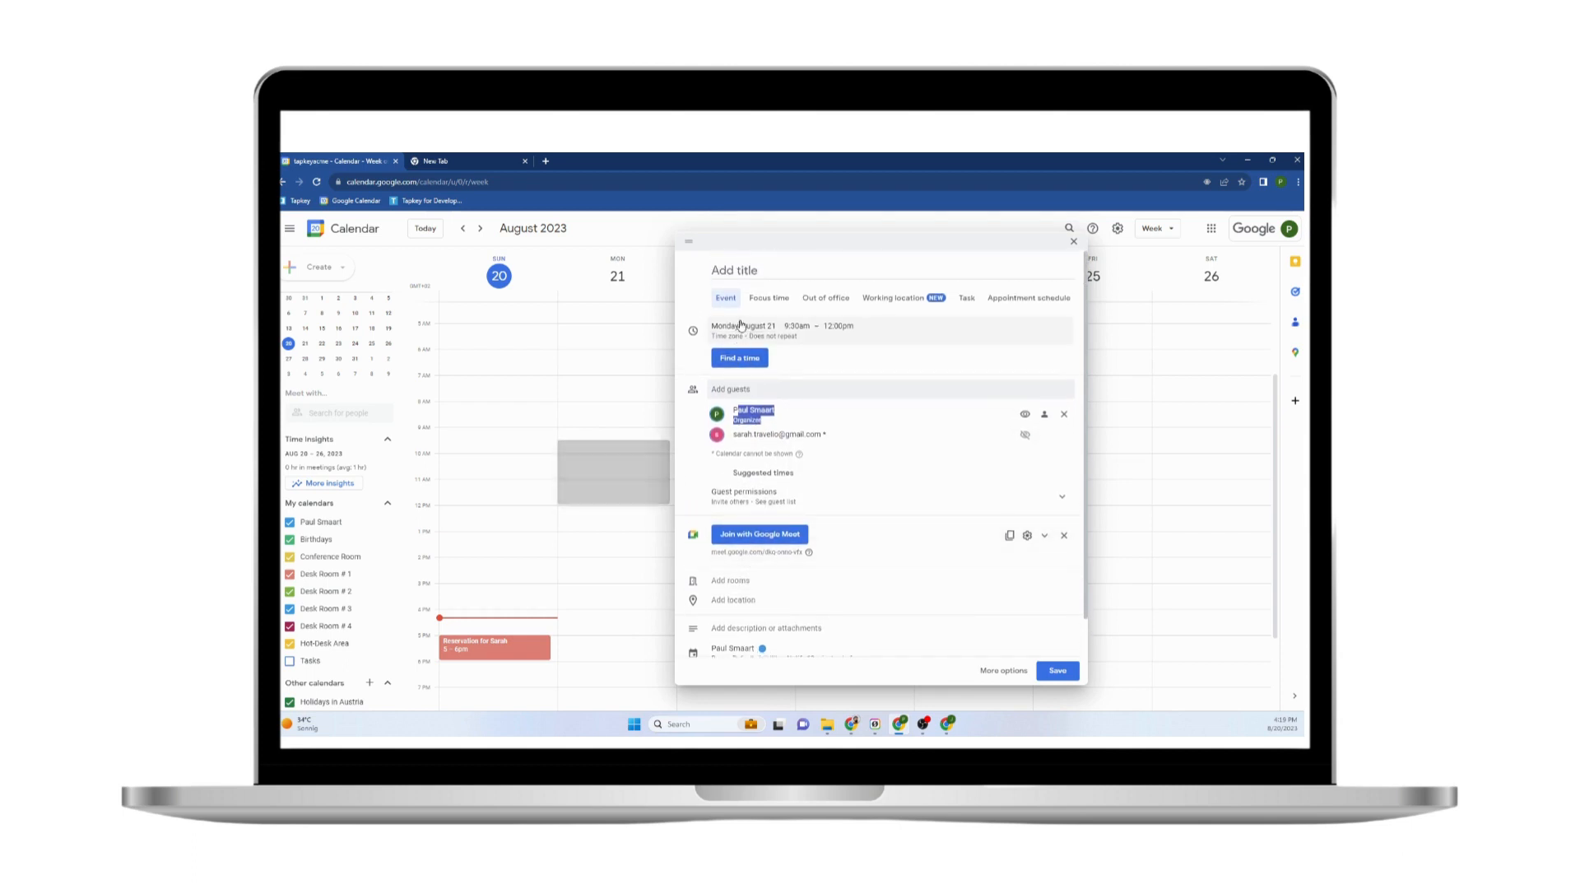
# Book the room Wien - Meeting Room 301 for the event
pyautogui.click(735, 582)
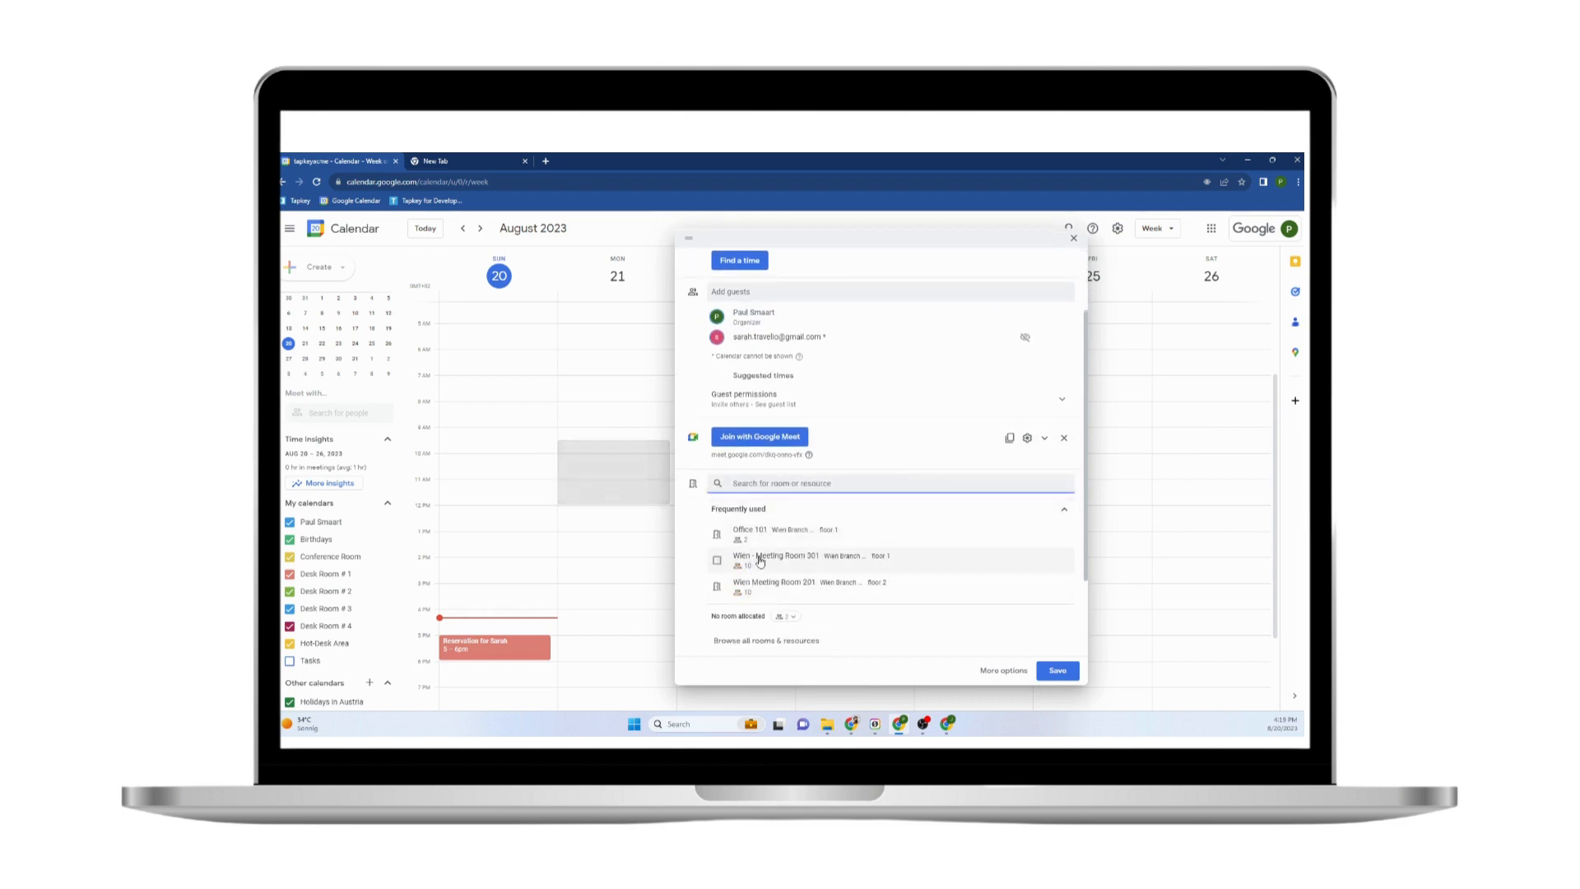
pyautogui.moveTo(787, 560)
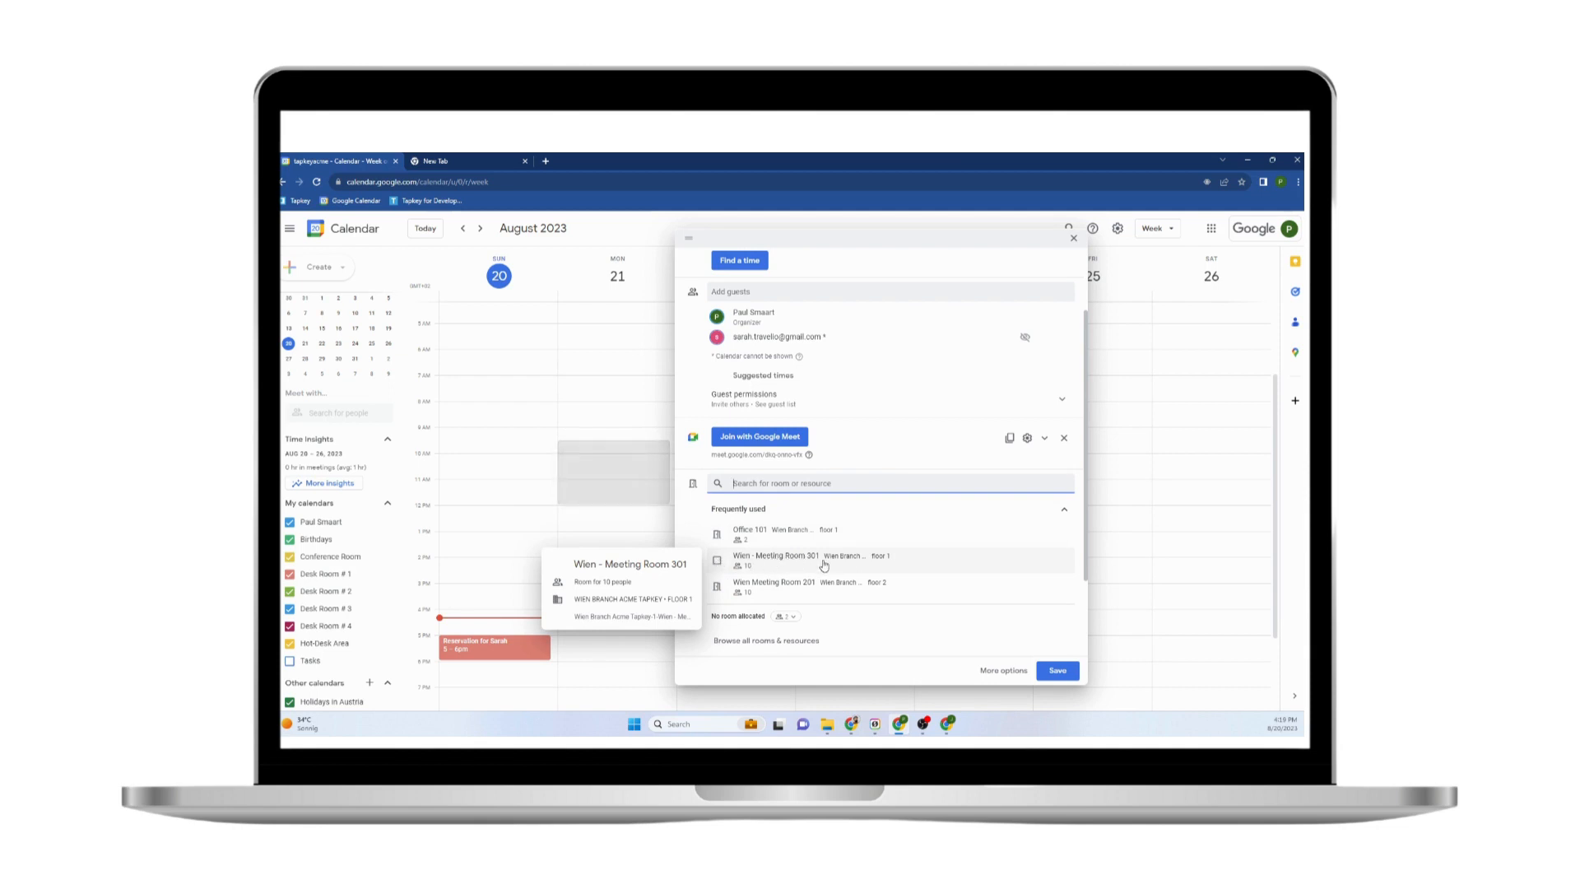
pyautogui.click(717, 563)
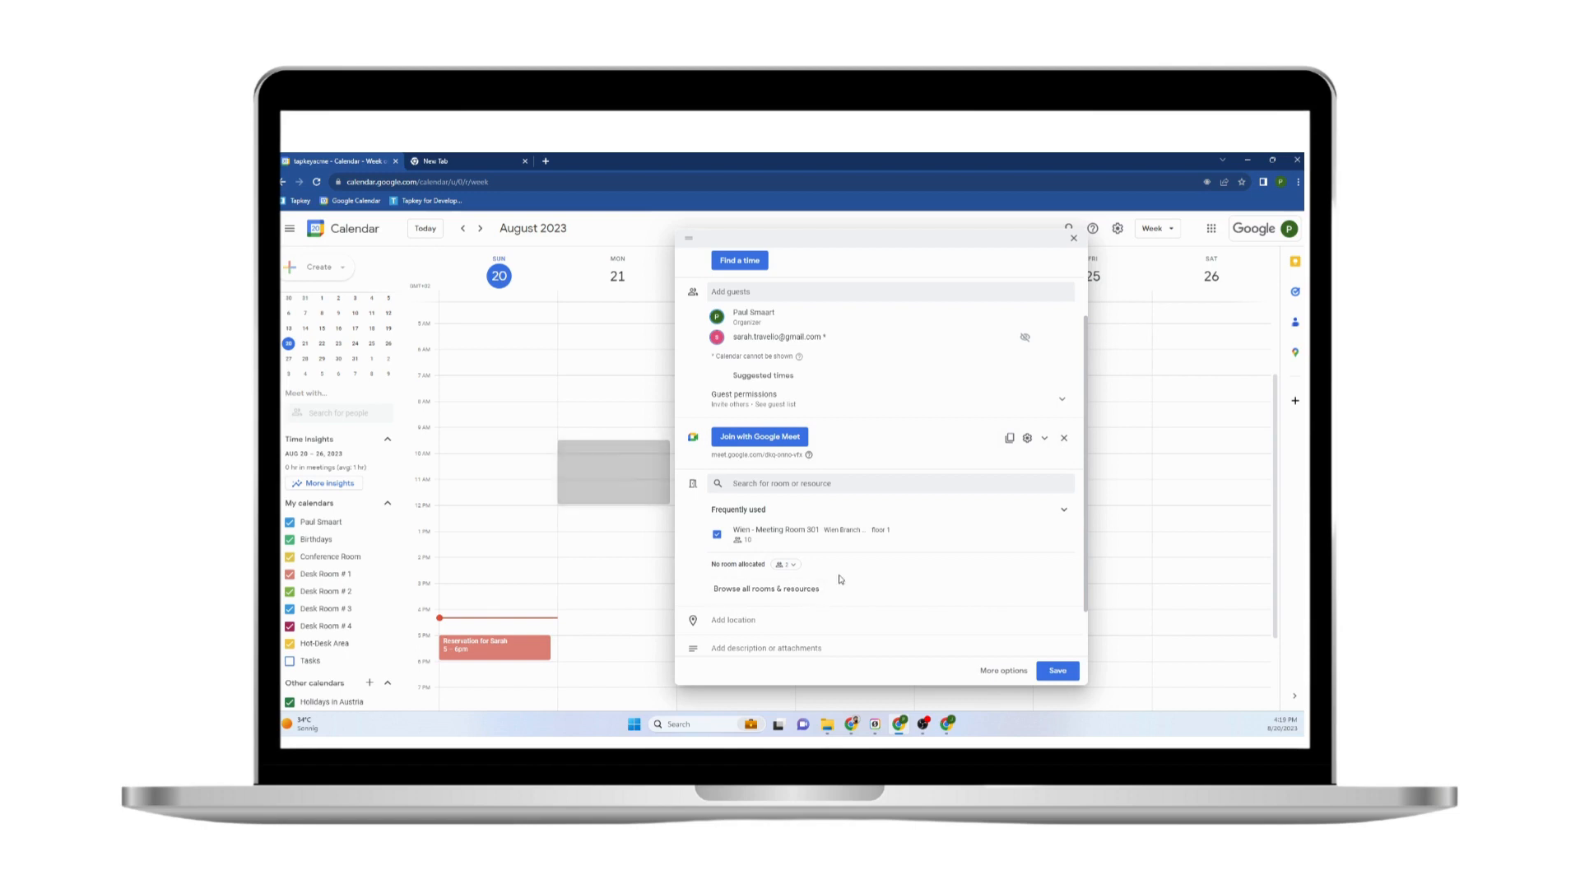
pyautogui.scroll(3, 717, 340)
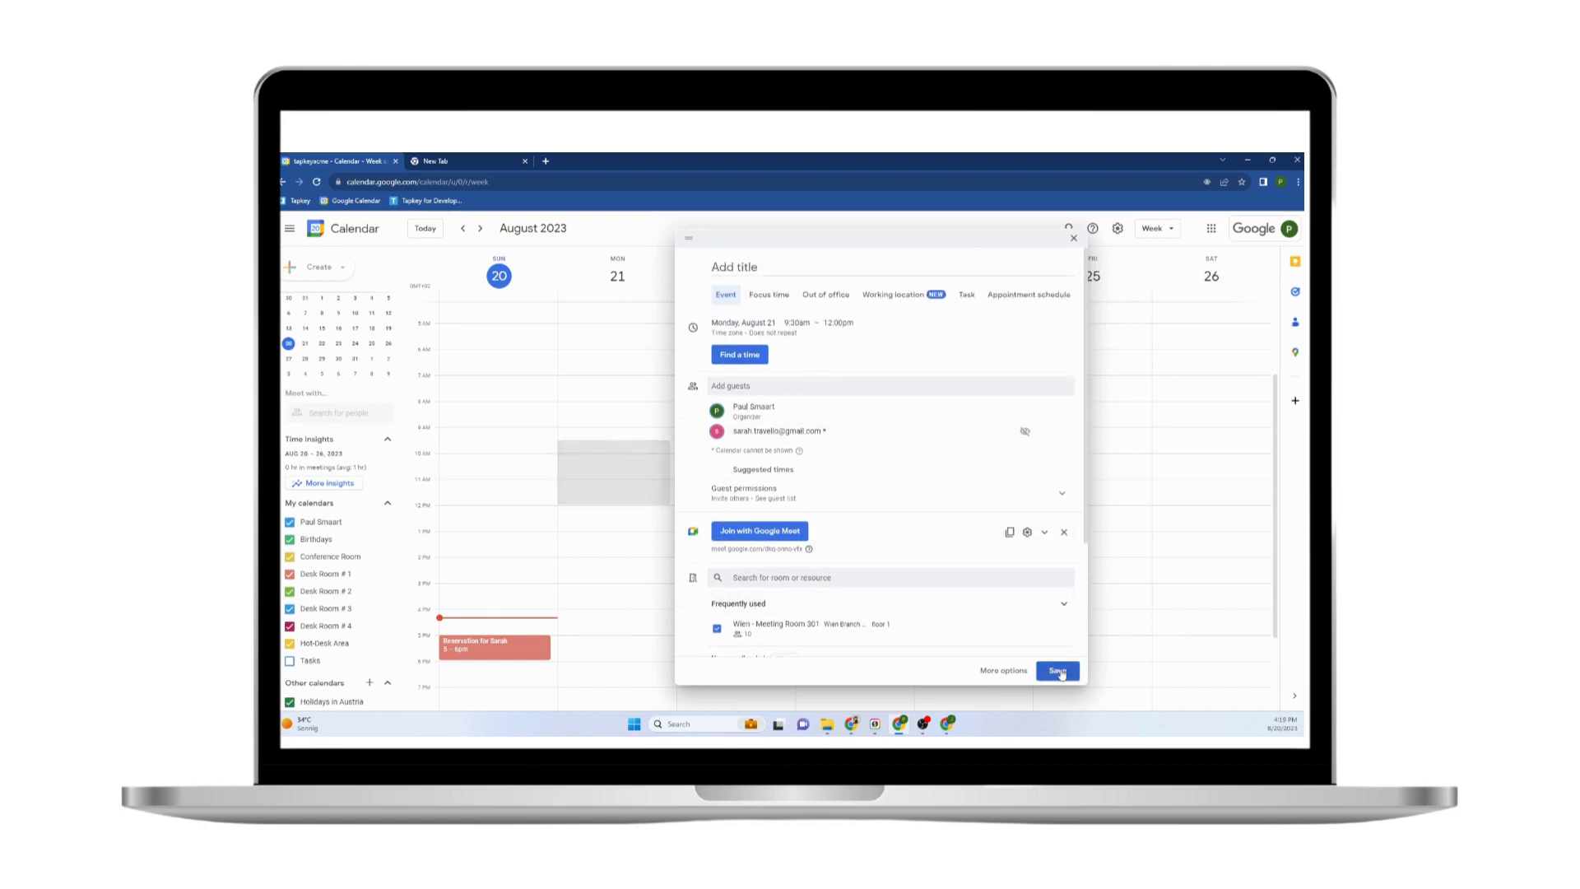
pyautogui.click(1059, 672)
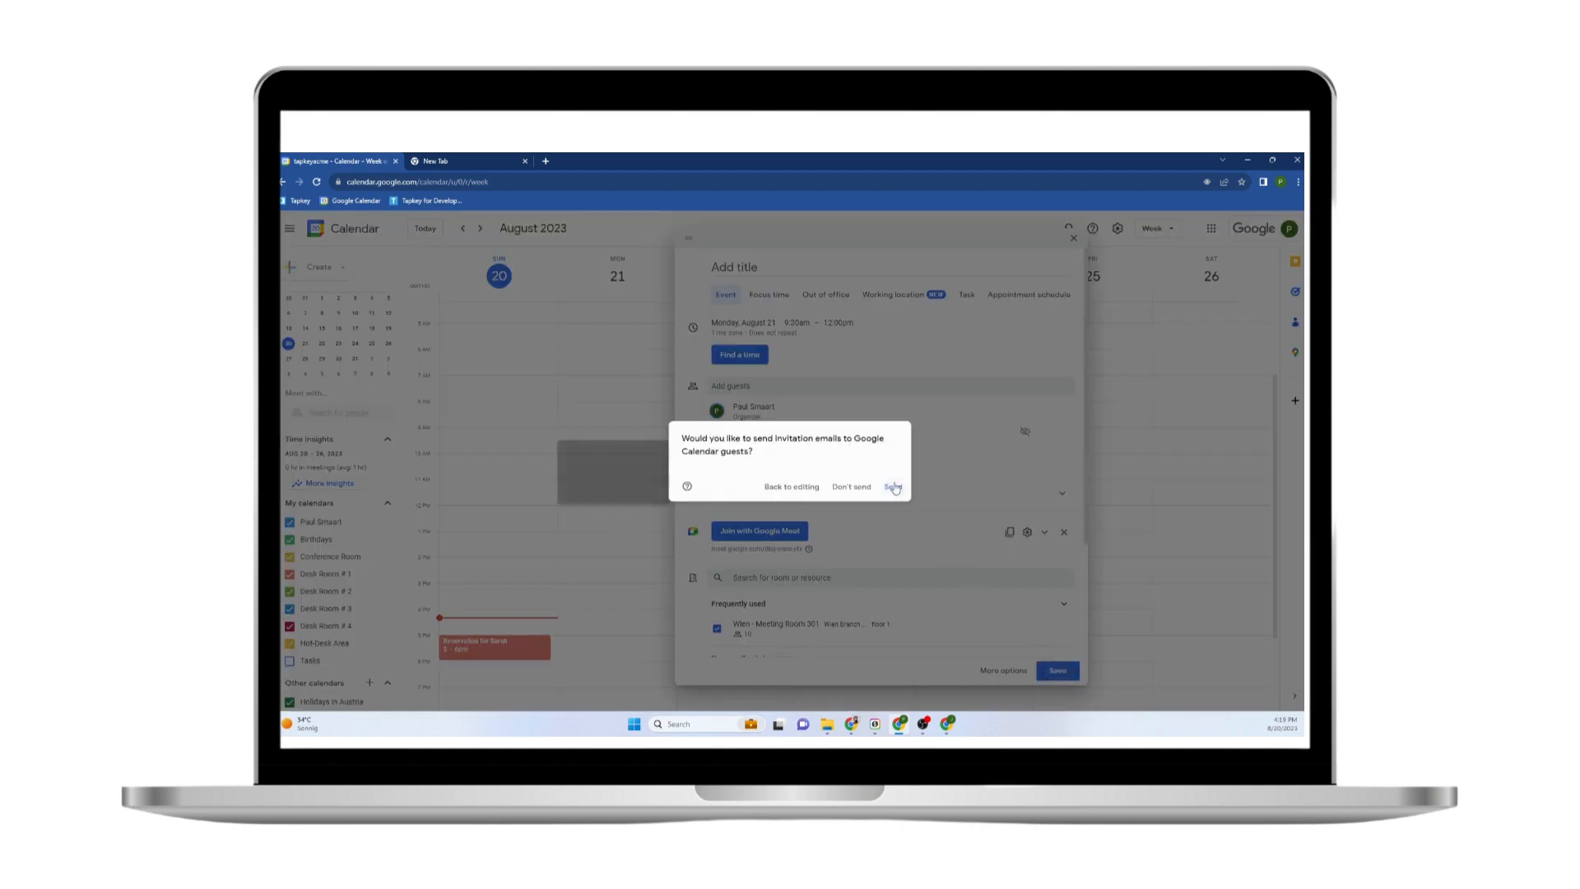
pyautogui.click(859, 488)
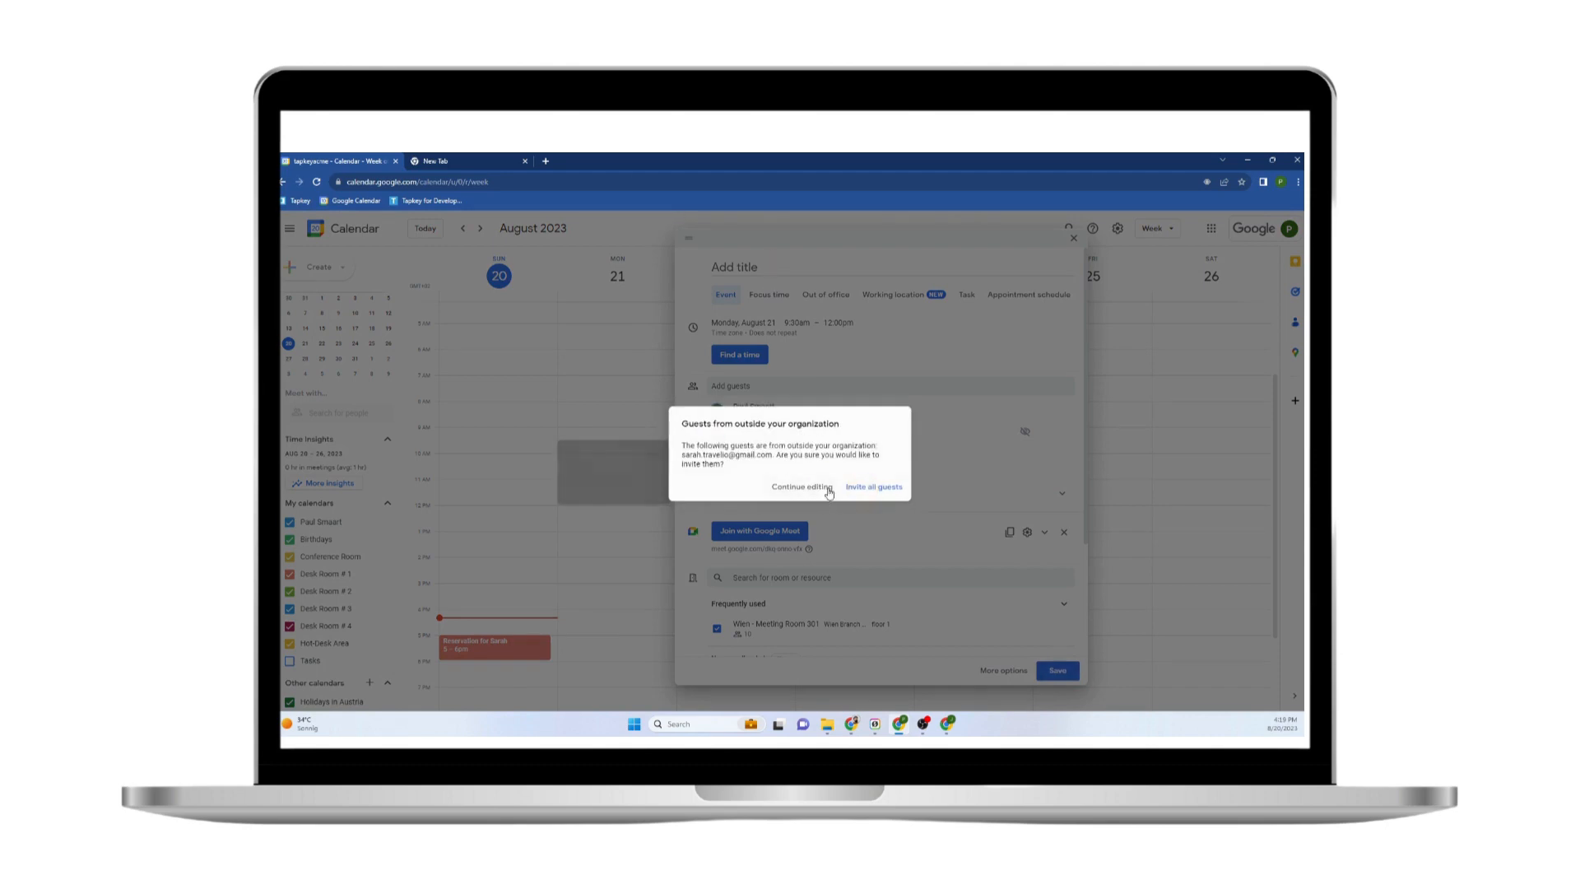
pyautogui.click(828, 488)
# Title the event "Meeting to Discuss Next Steps", correcting the spelling of Discuss
pyautogui.click(772, 265)
pyautogui.write('re')
pyautogui.press('BackSpace')
pyautogui.press('BackSpace')
pyautogui.write('Meeting to Discusss Next Steps')
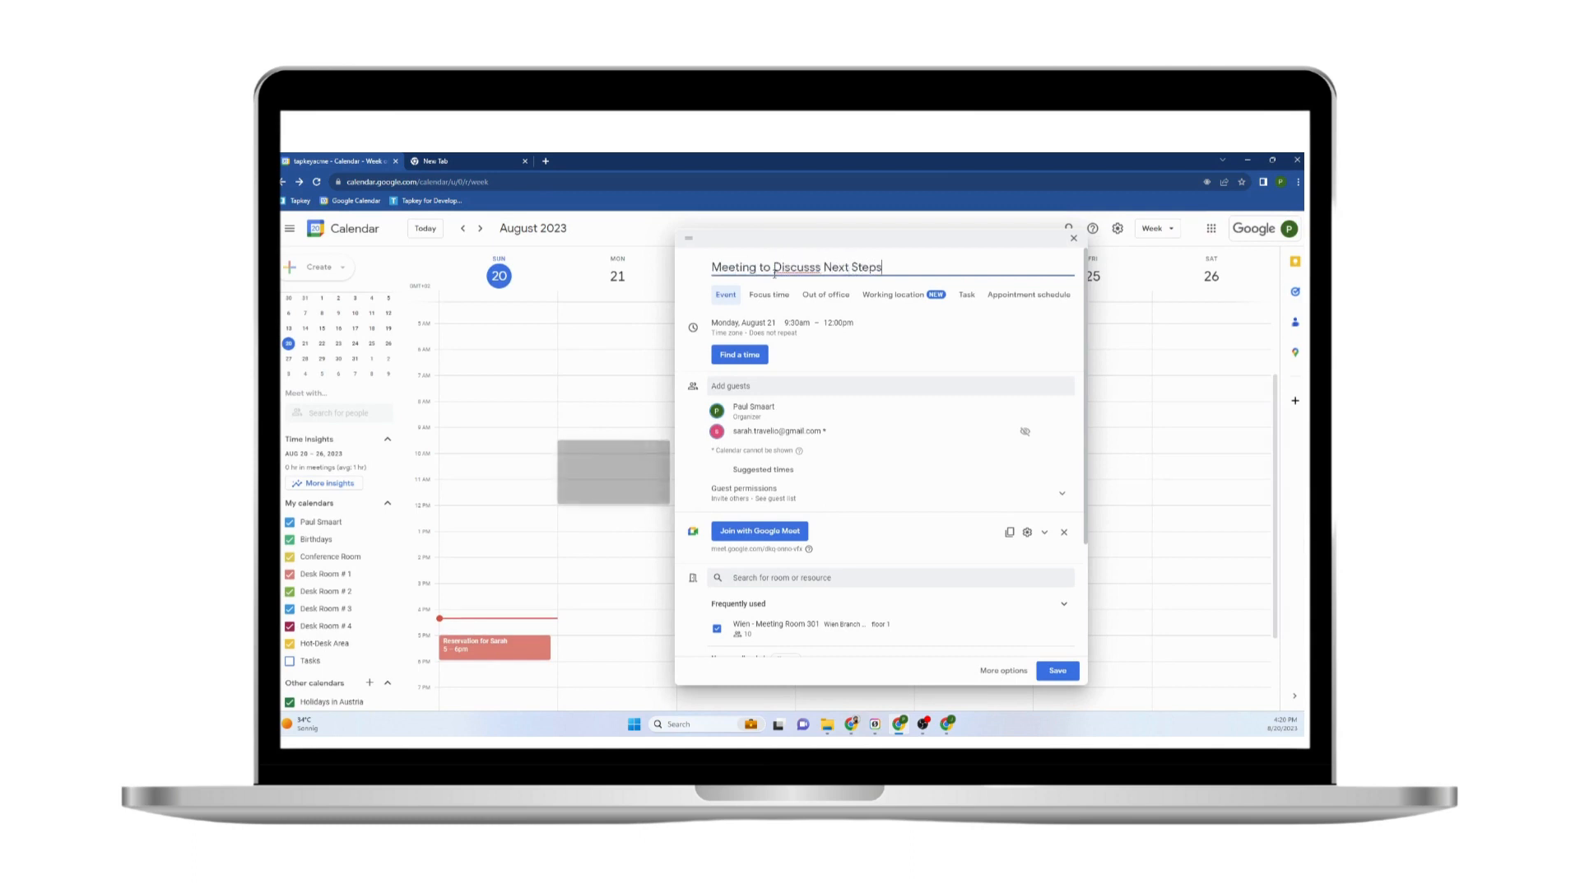
pyautogui.rightClick(773, 274)
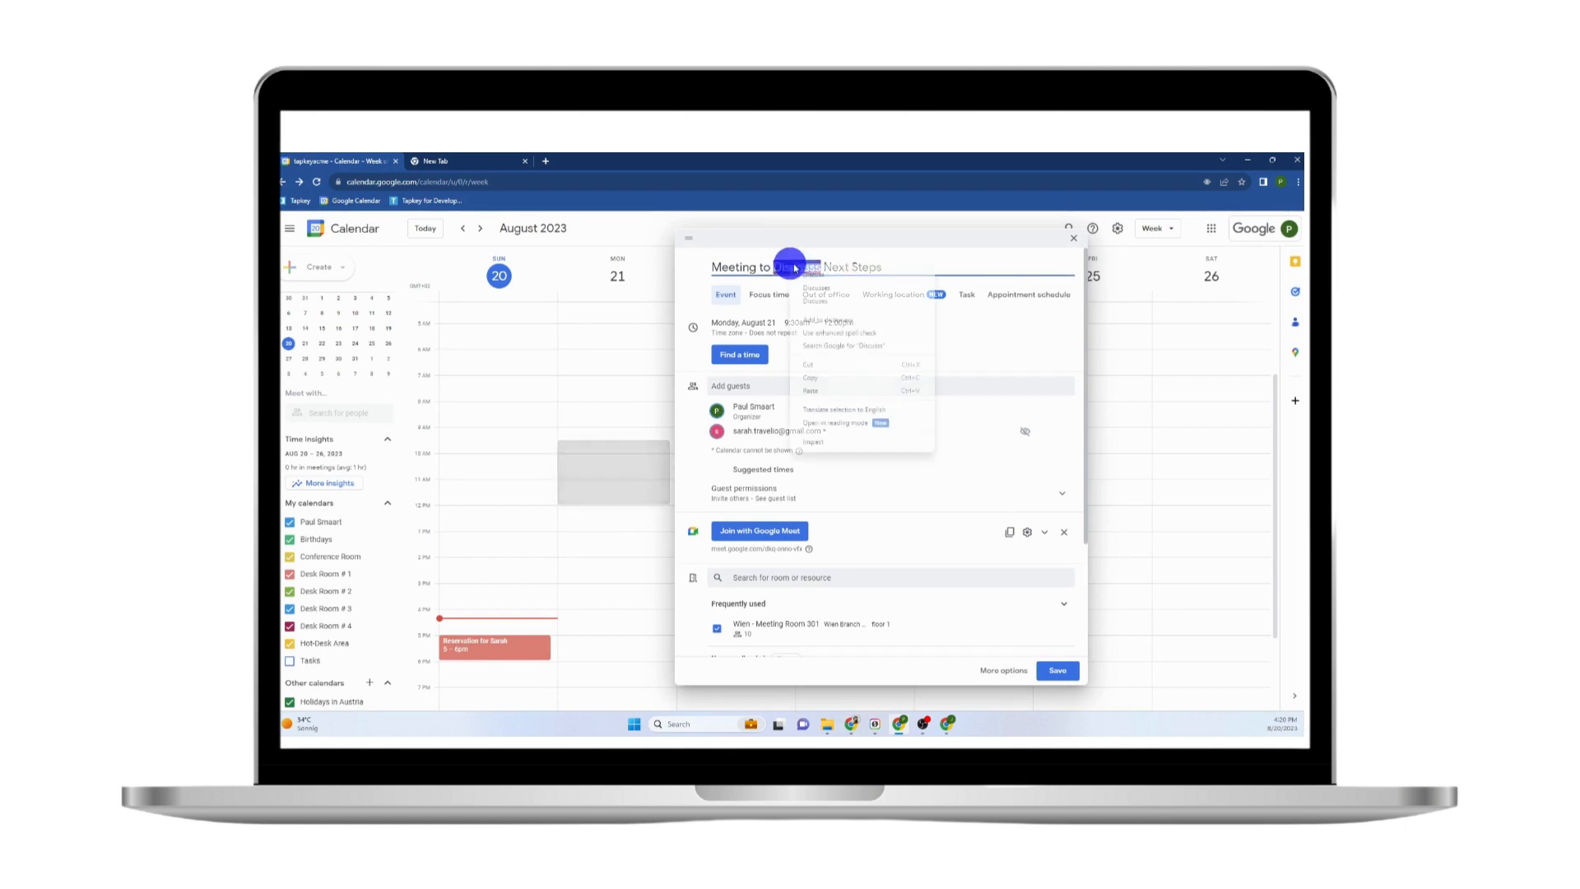
pyautogui.click(836, 288)
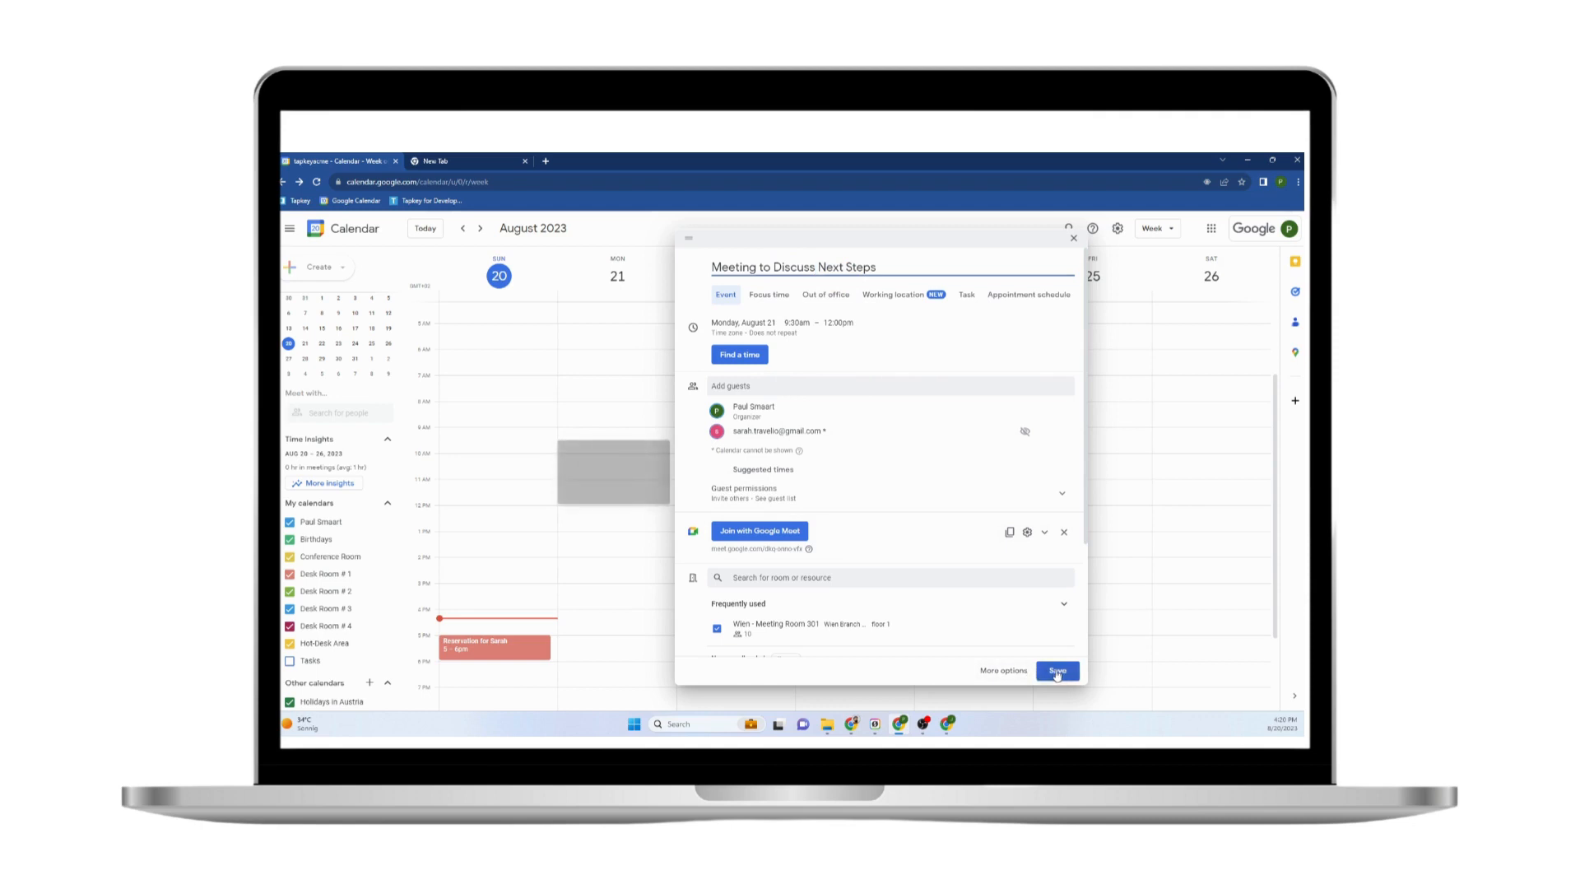
# Save the event, sending the invitation e-mails and inviting all guests, including the one outside the organization
pyautogui.click(1057, 671)
pyautogui.click(886, 487)
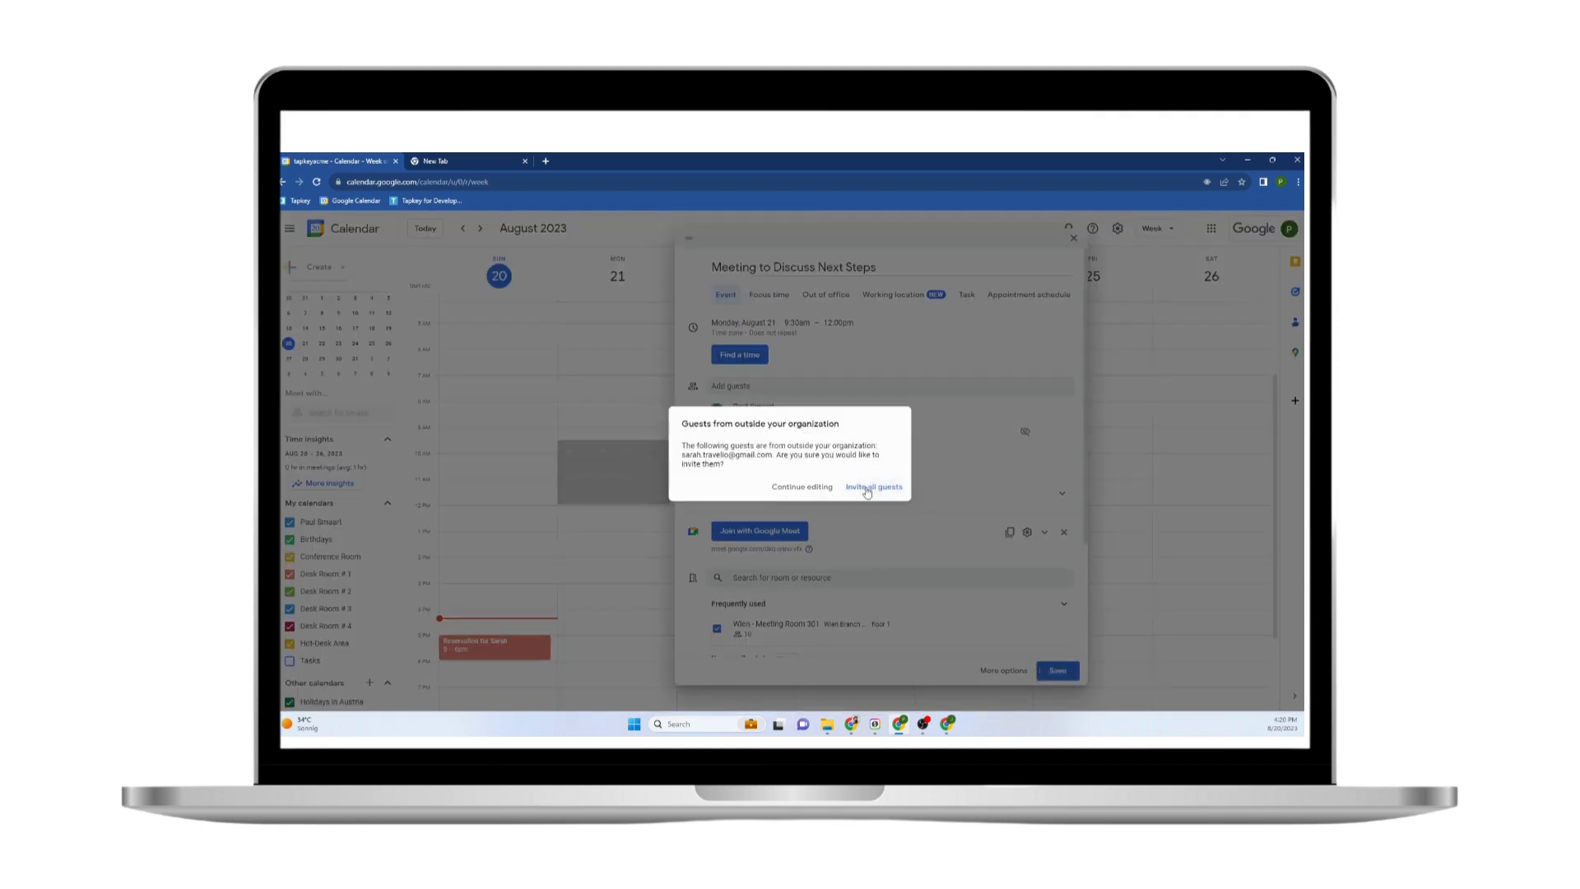
pyautogui.click(865, 490)
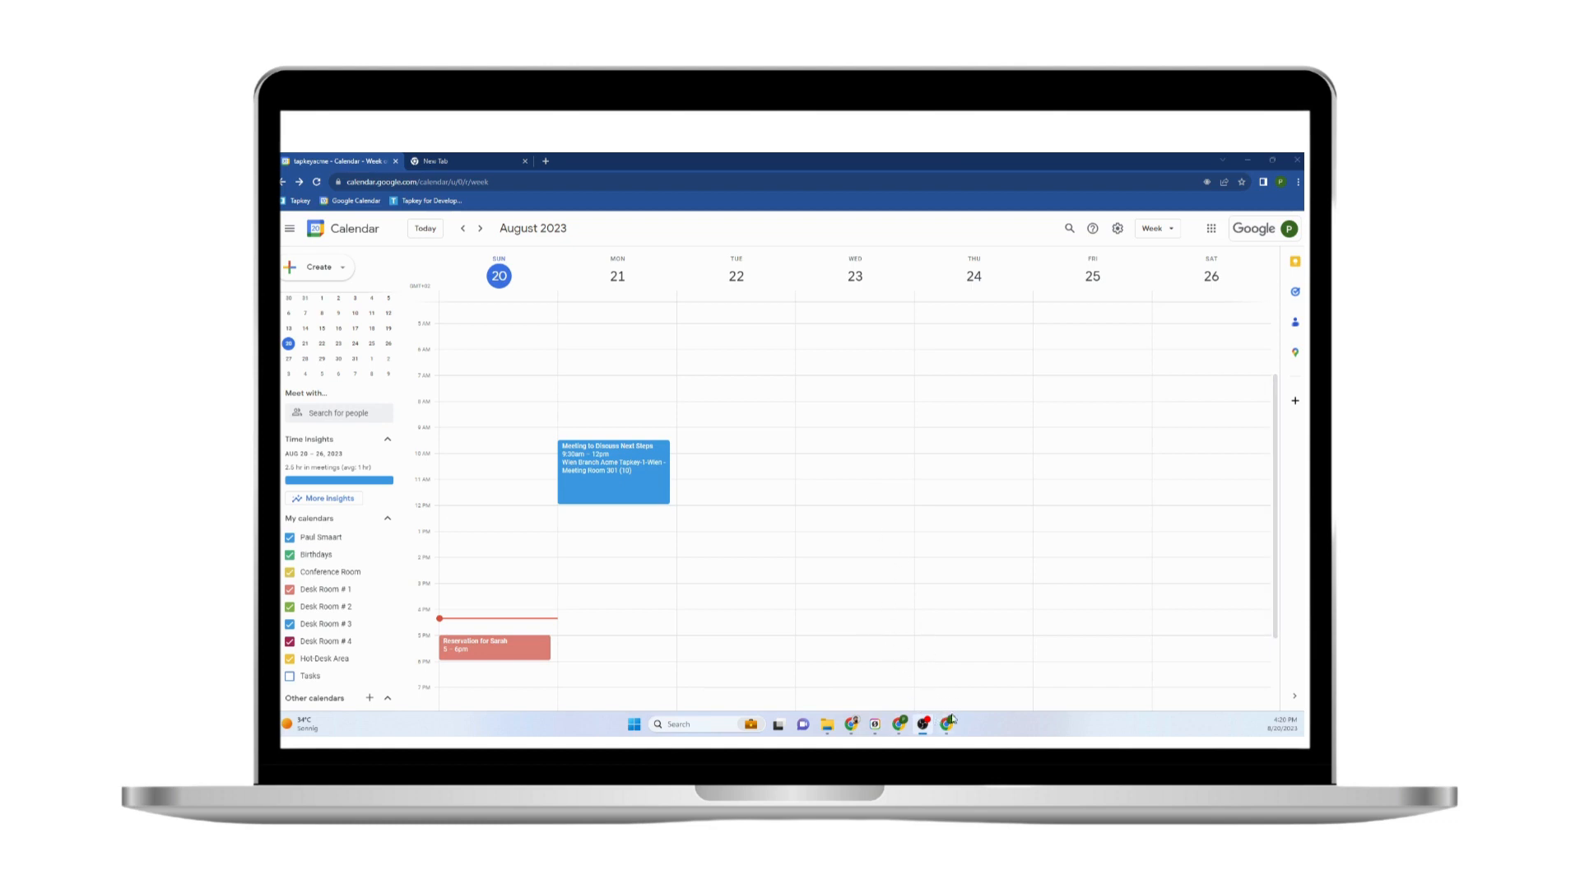
# Switch to the Tapkey admin portal and open the access list of the Wien Meeting Room 301 lock
pyautogui.click(952, 724)
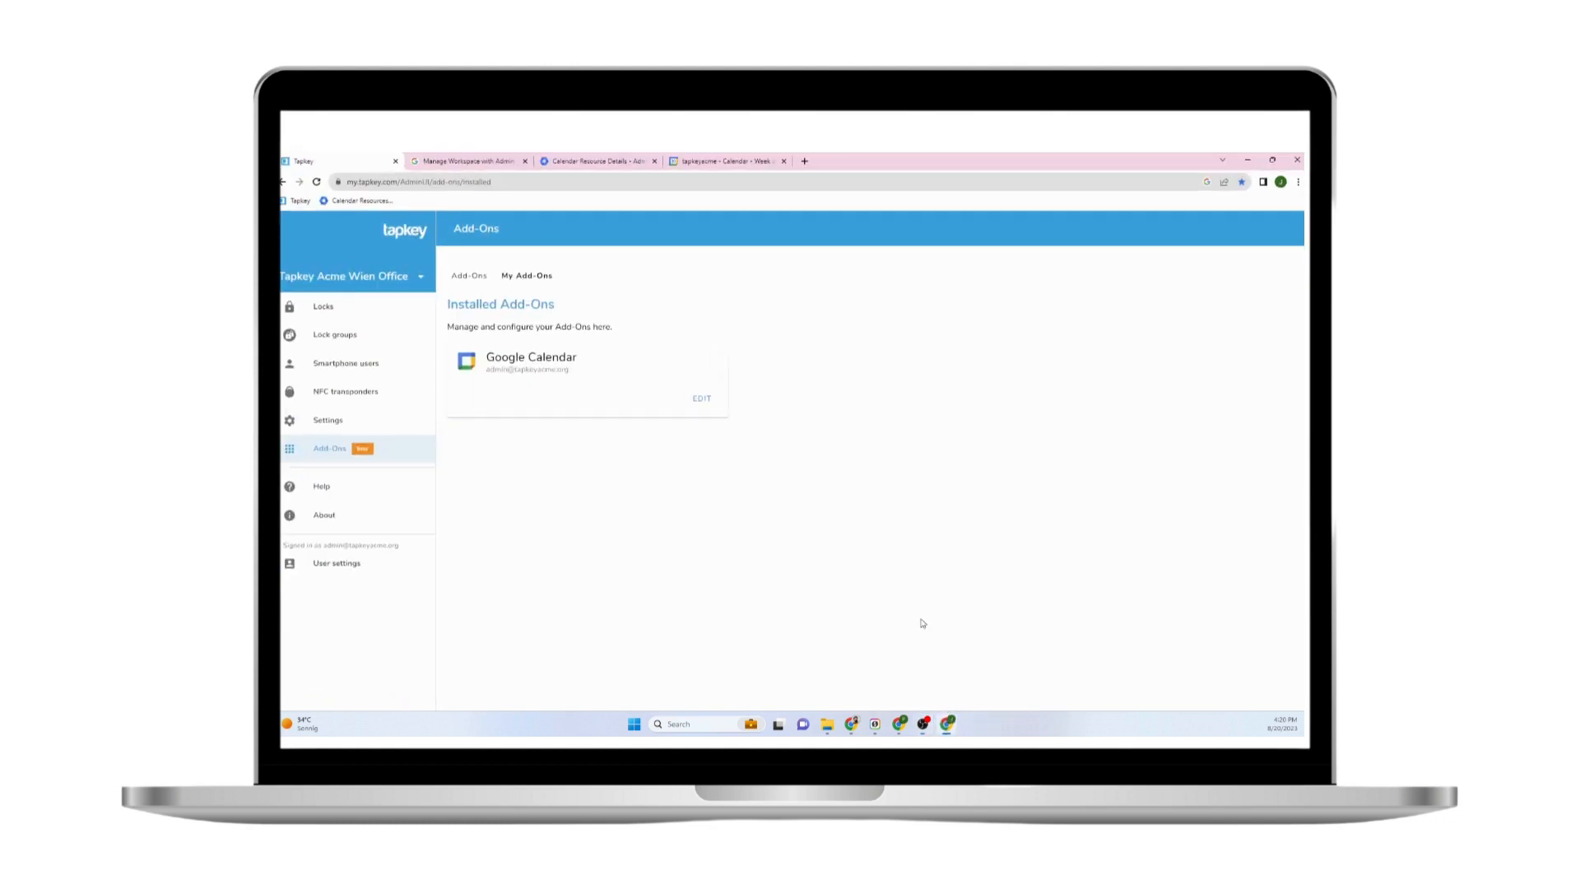
pyautogui.click(353, 314)
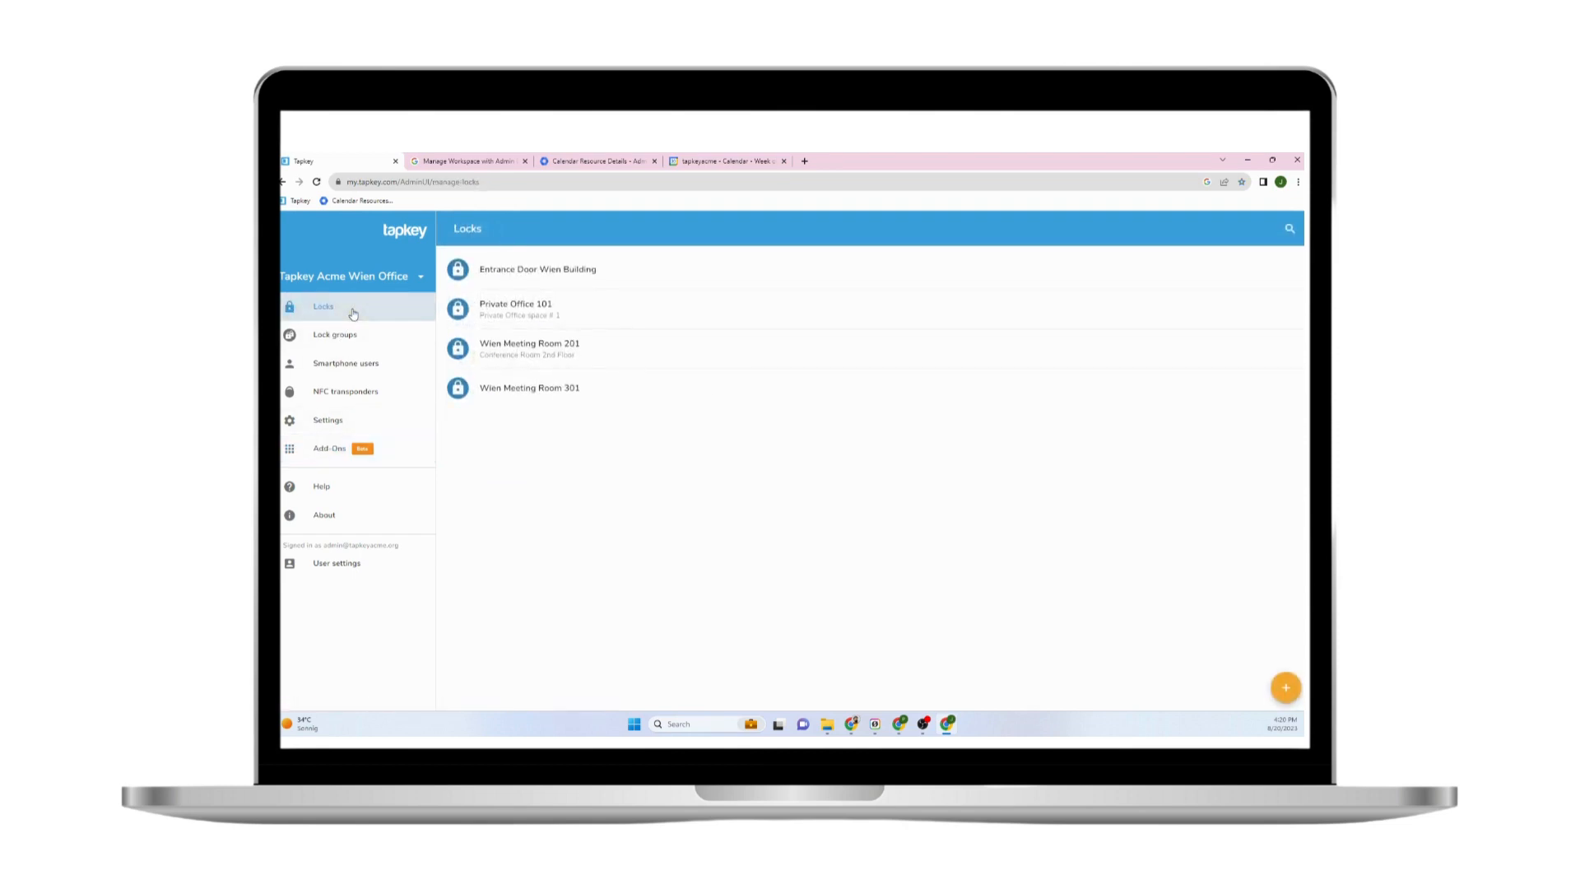
pyautogui.click(1247, 160)
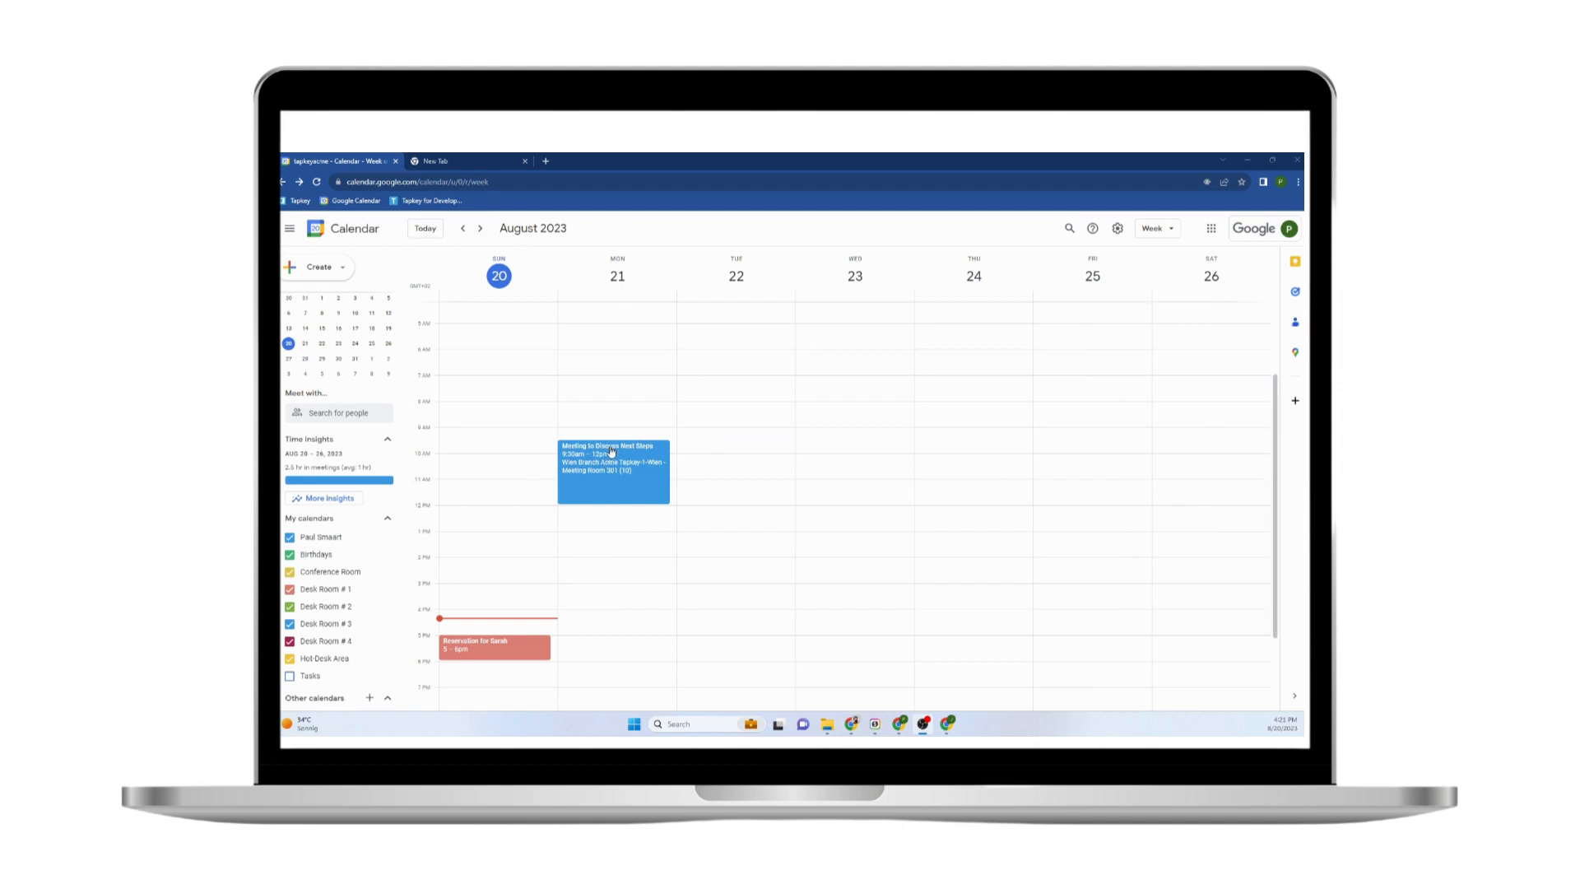
pyautogui.moveTo(950, 731)
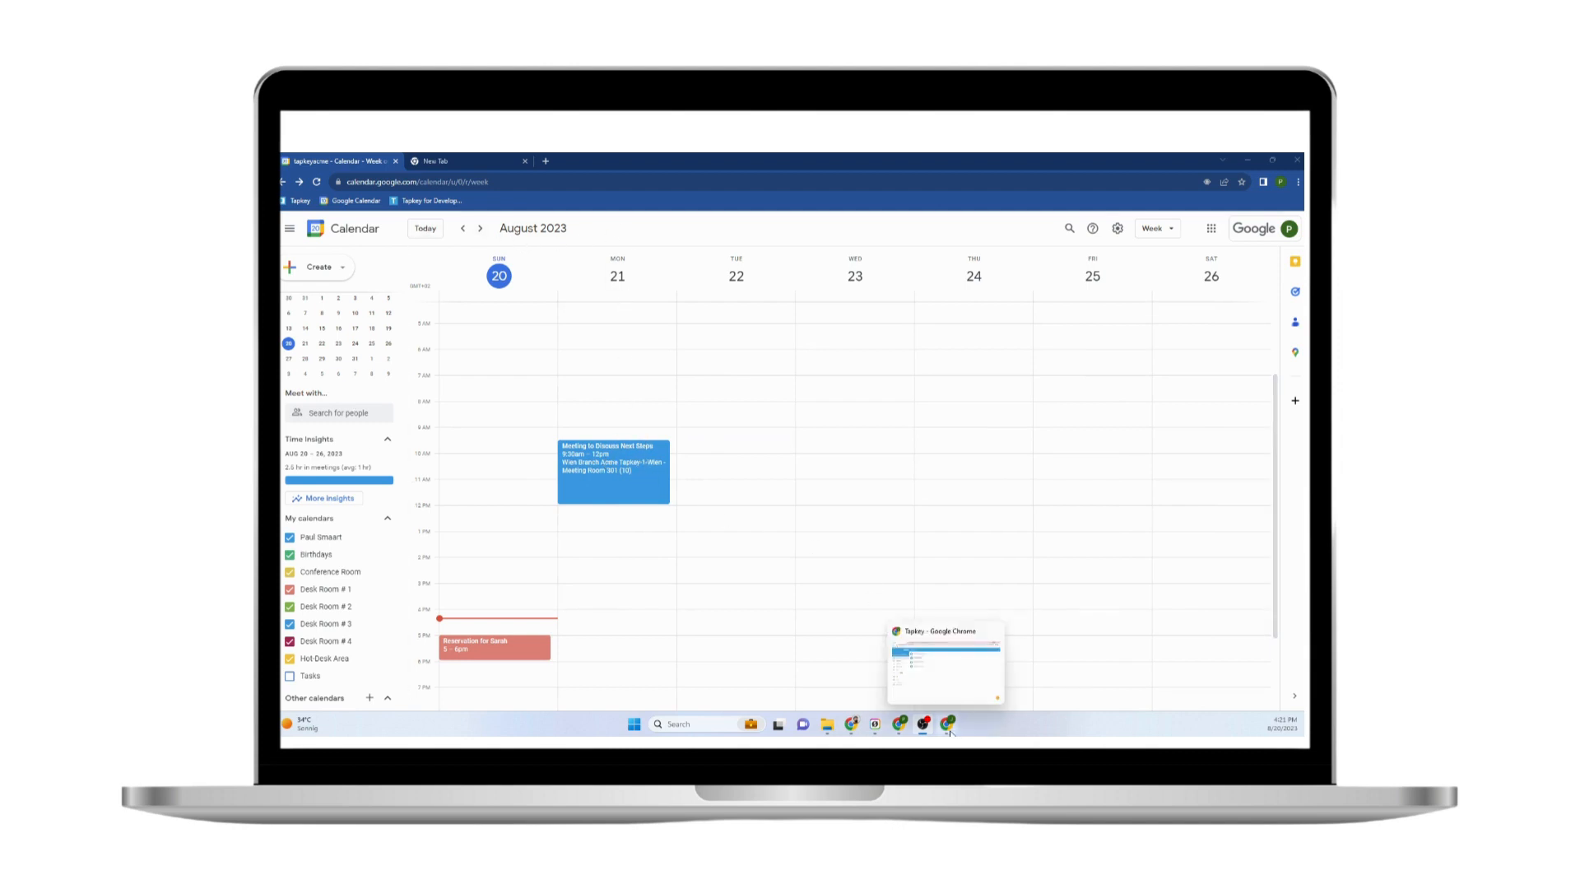
pyautogui.click(946, 683)
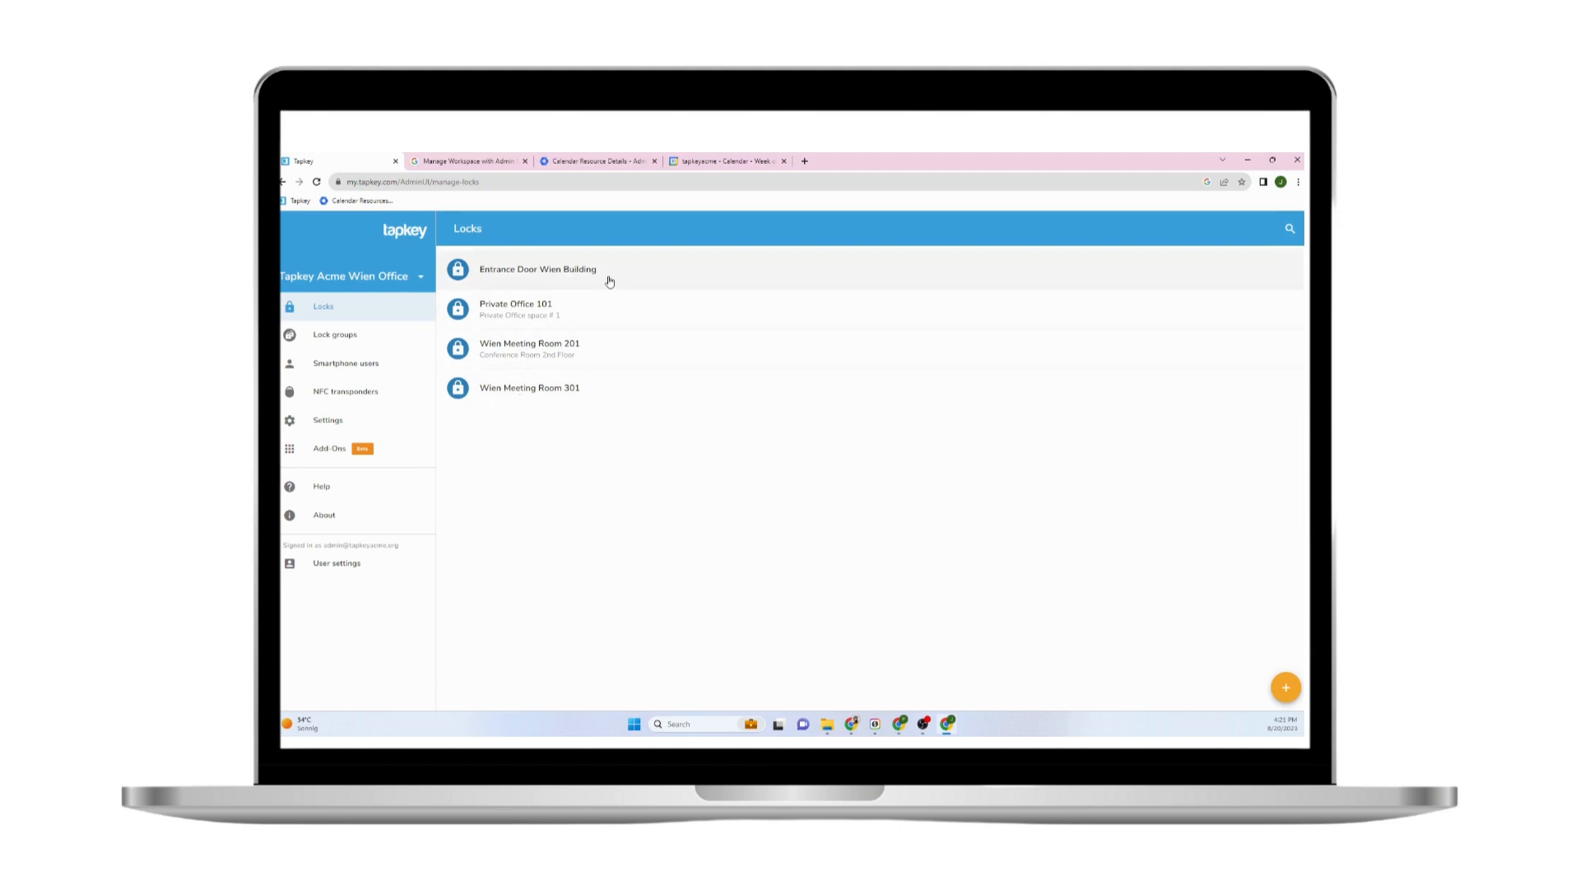
pyautogui.click(578, 393)
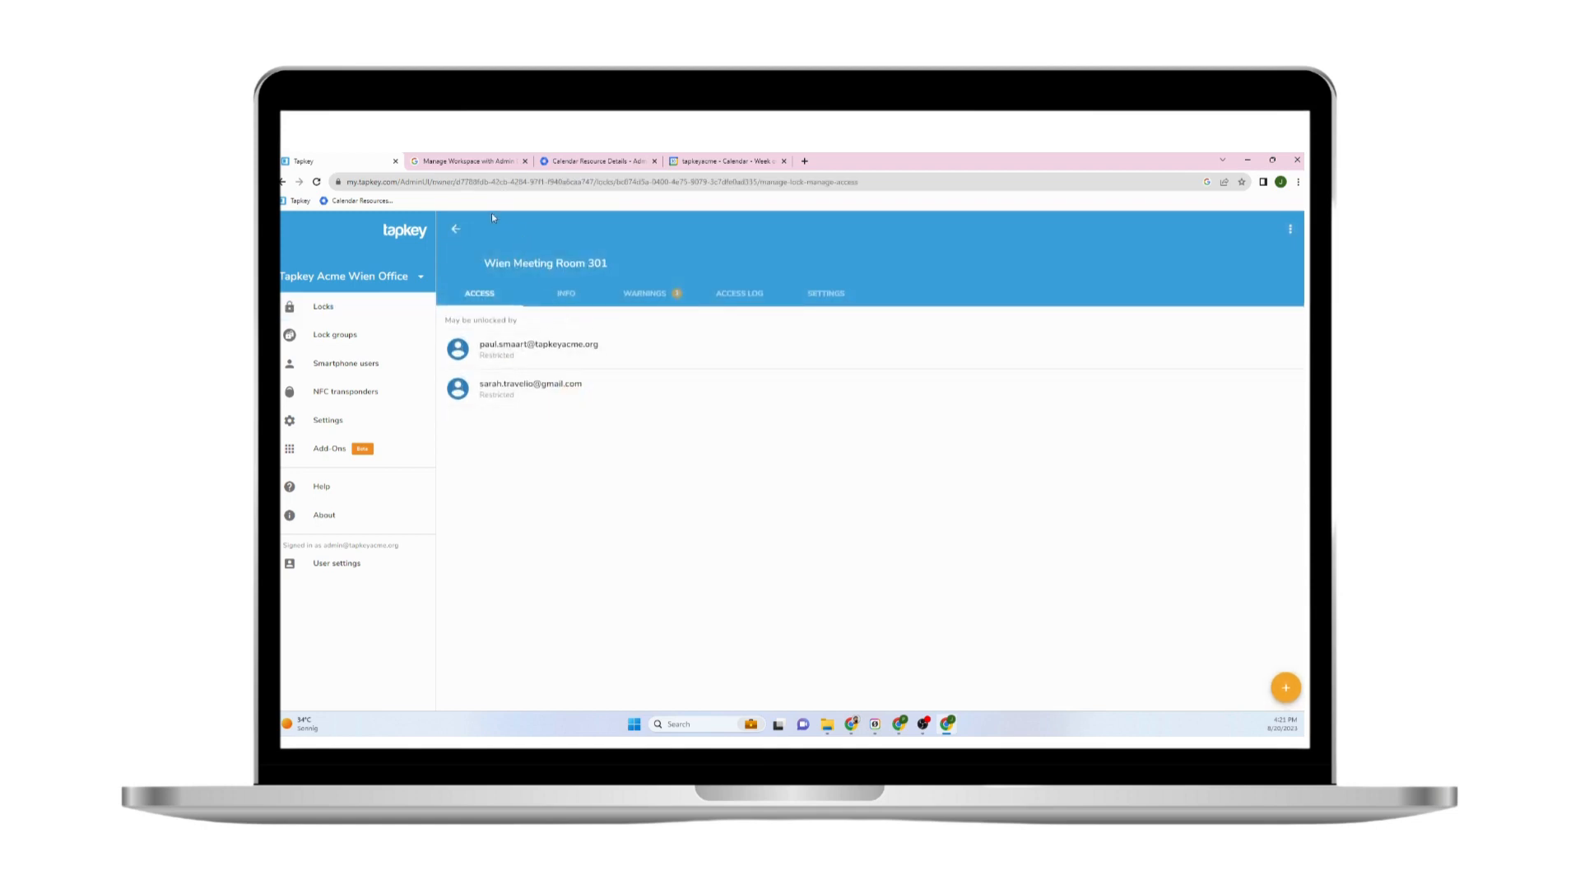
# Check the access period granted to the meeting organizer for Wien Meeting Room 301, and return to the lock's access list
pyautogui.click(490, 350)
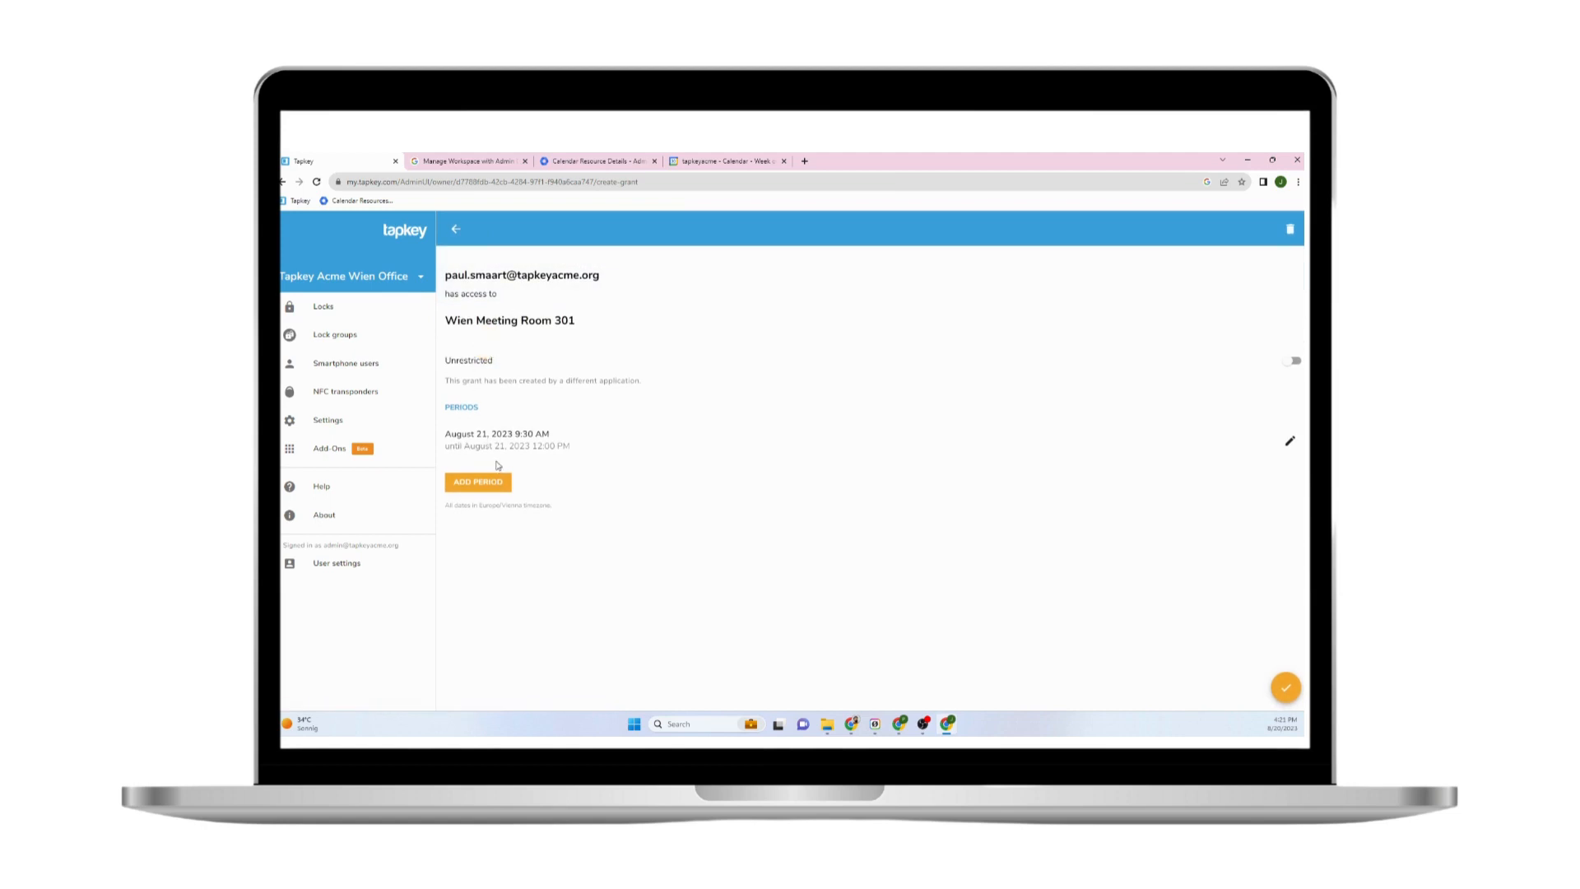
pyautogui.moveTo(483, 434); pyautogui.dragTo(597, 447)
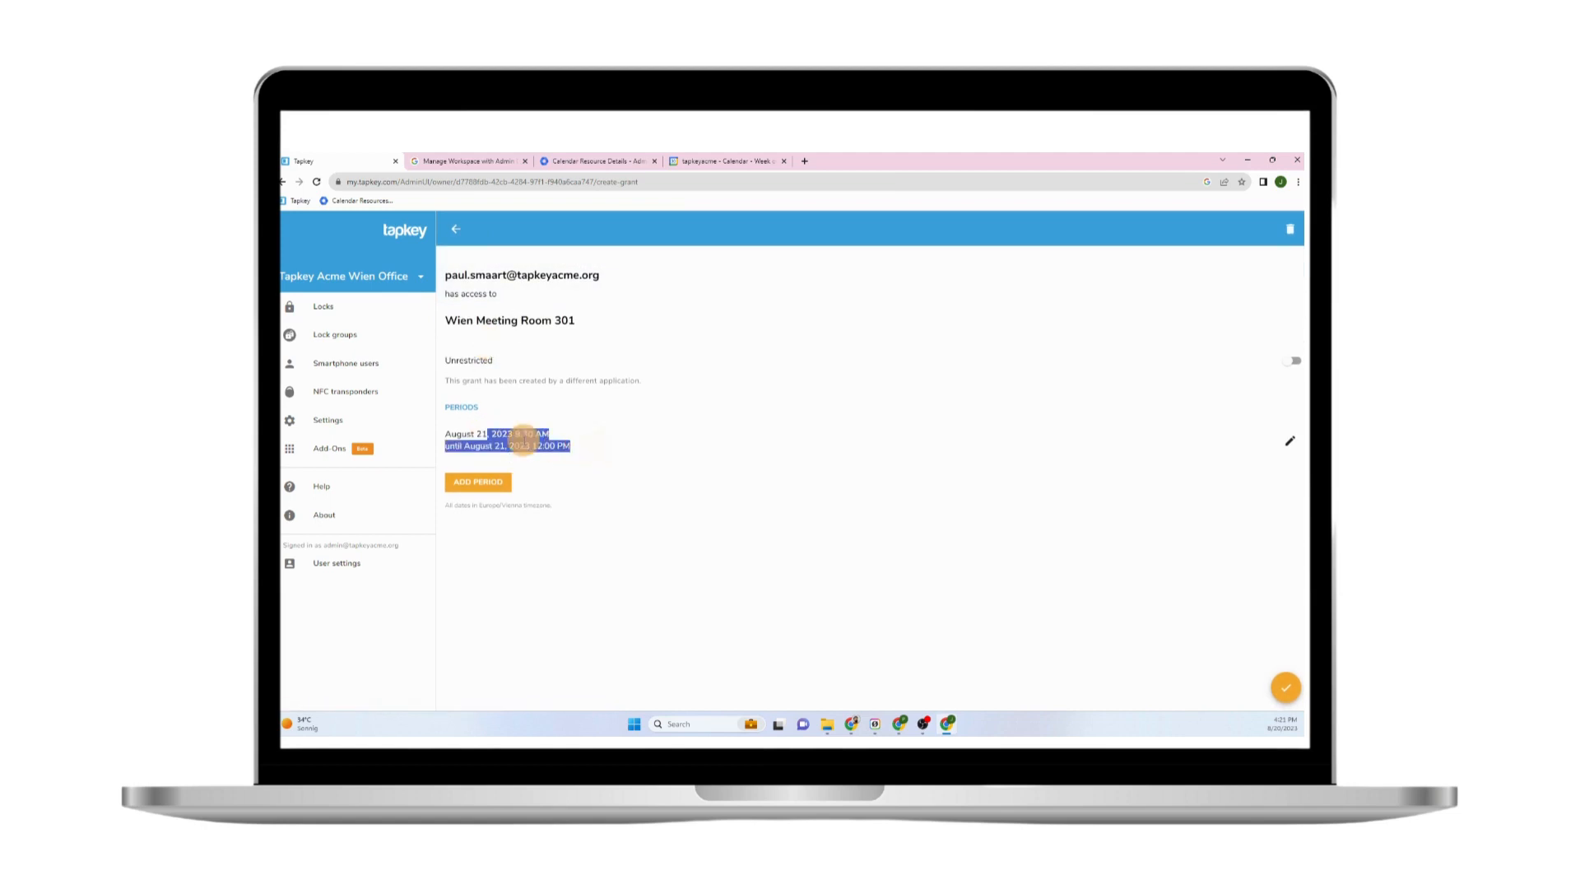
pyautogui.doubleClick(524, 440)
pyautogui.click(455, 229)
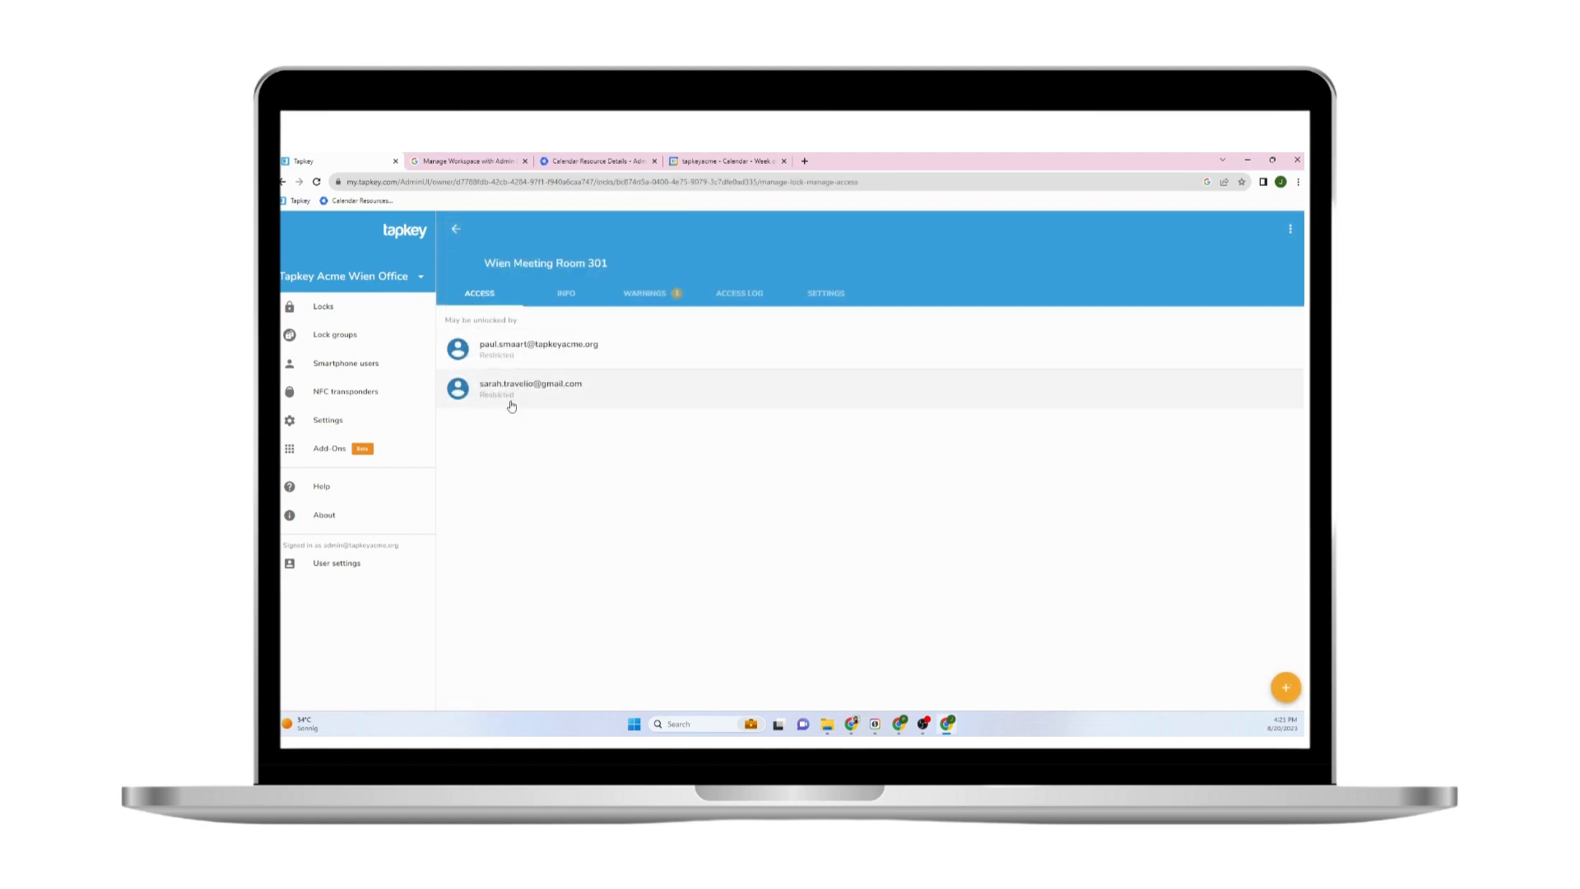
# Check the external guest's access period for Wien Meeting Room 301, and return to the lock's access list
pyautogui.click(513, 399)
pyautogui.moveTo(510, 433); pyautogui.dragTo(598, 458)
pyautogui.click(612, 444)
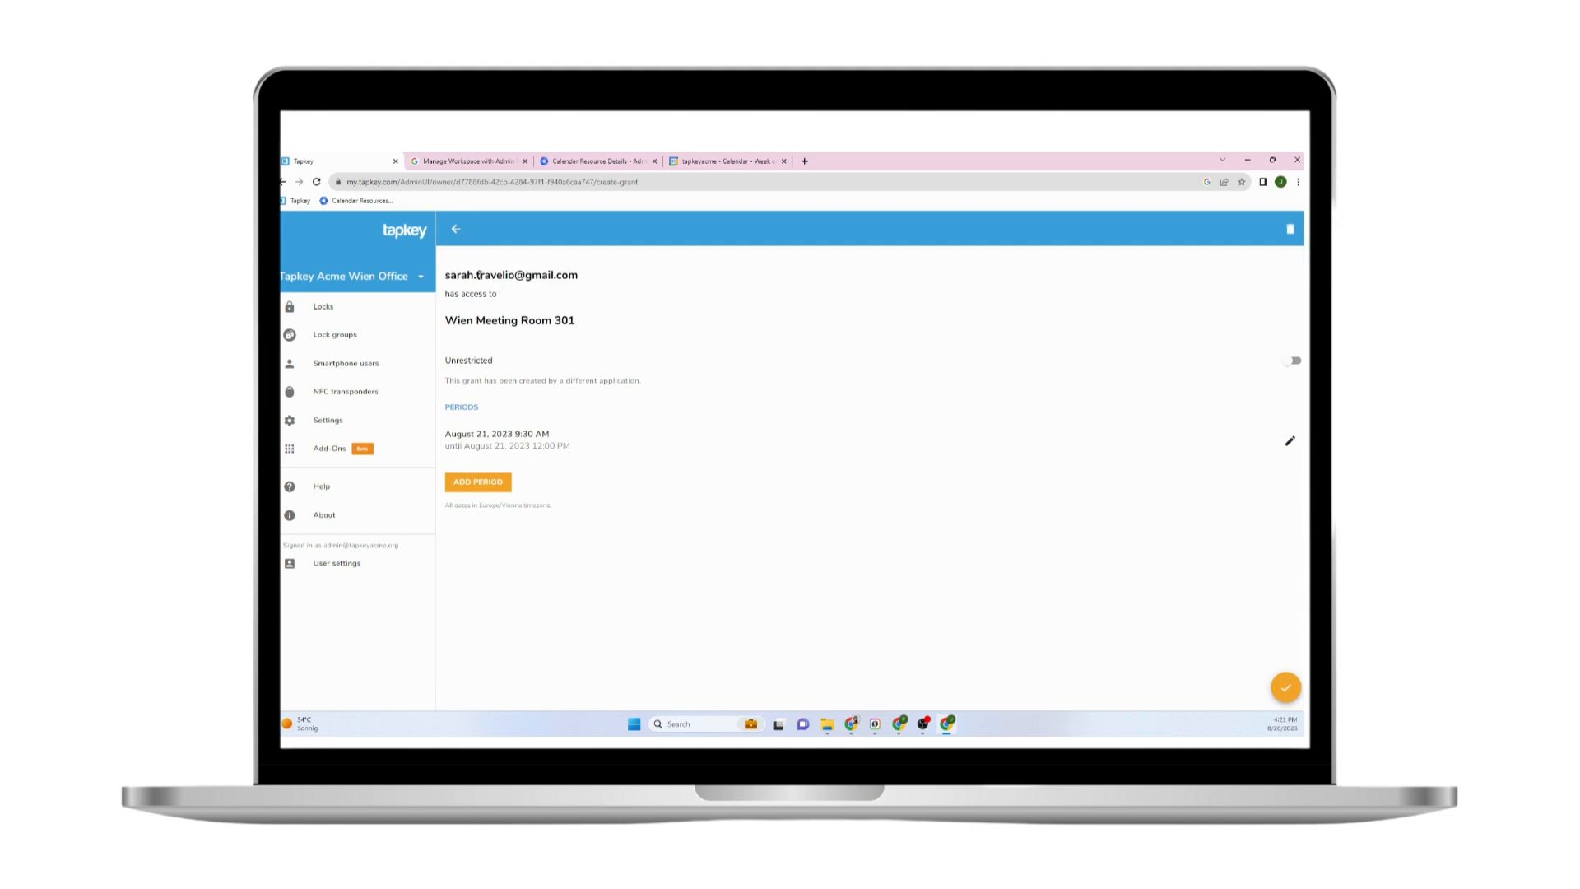
pyautogui.moveTo(506, 434); pyautogui.dragTo(620, 447)
pyautogui.click(442, 230)
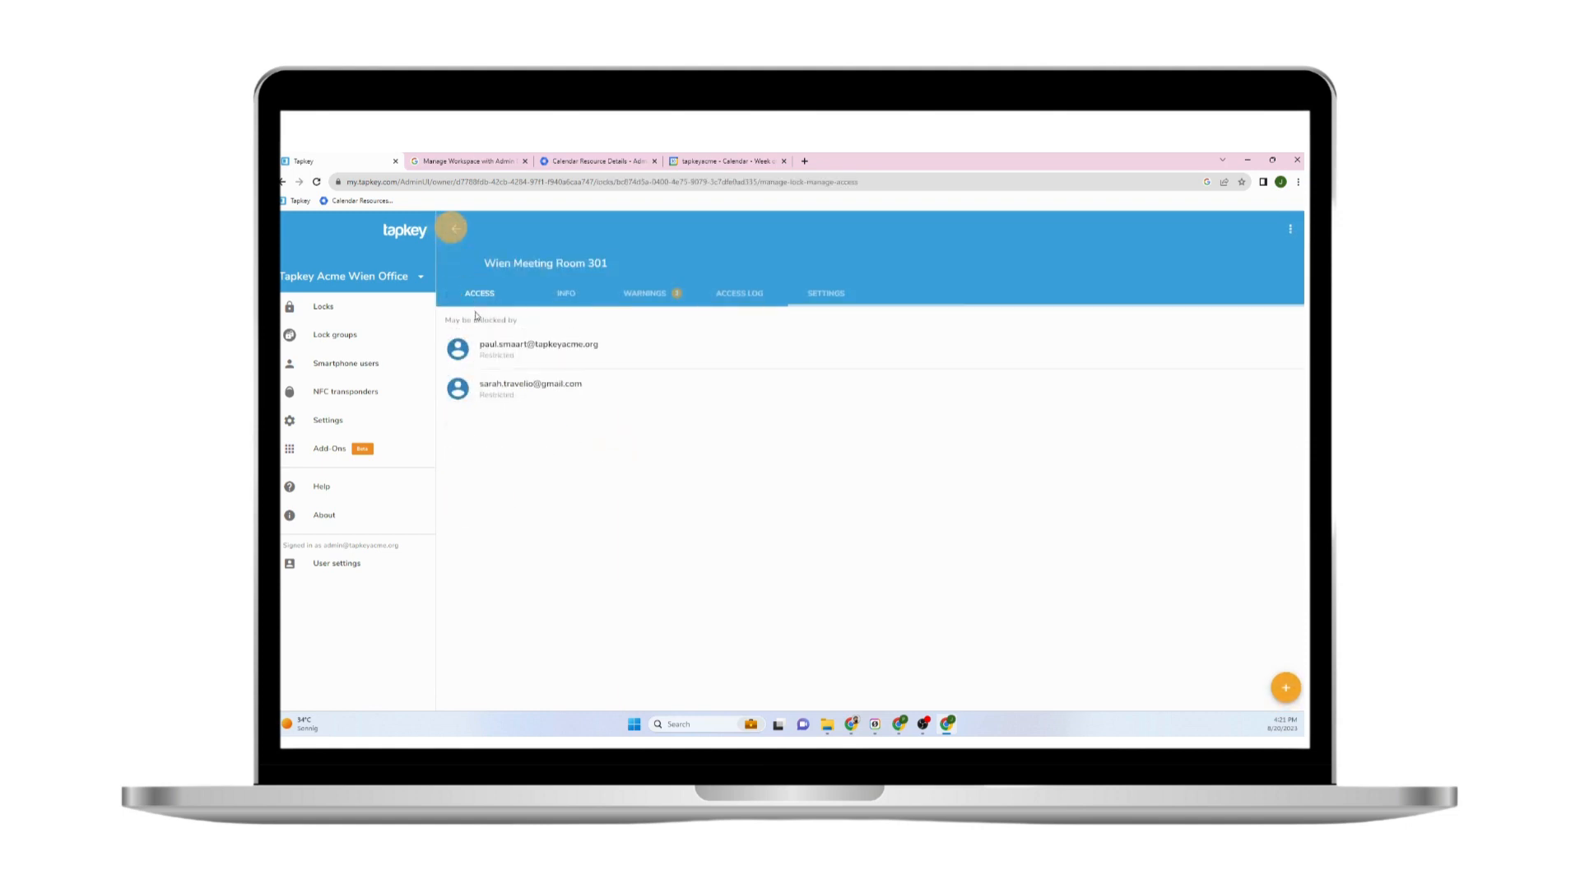
# Open the Entrance Door Wien Building lock and check the access period granted to the external guest
pyautogui.click(352, 306)
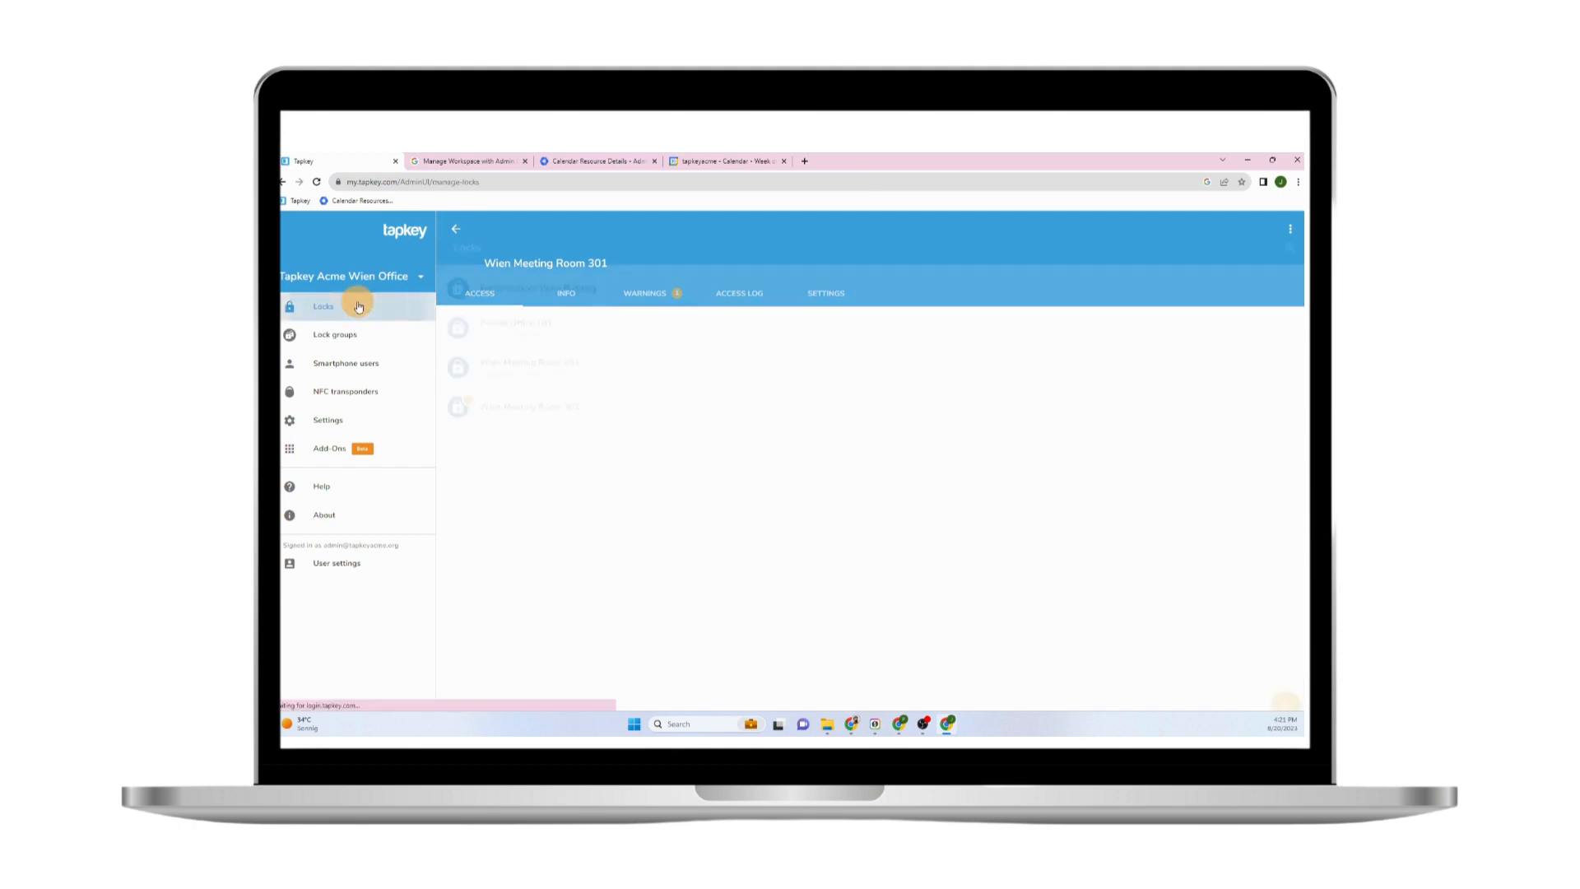
pyautogui.click(551, 271)
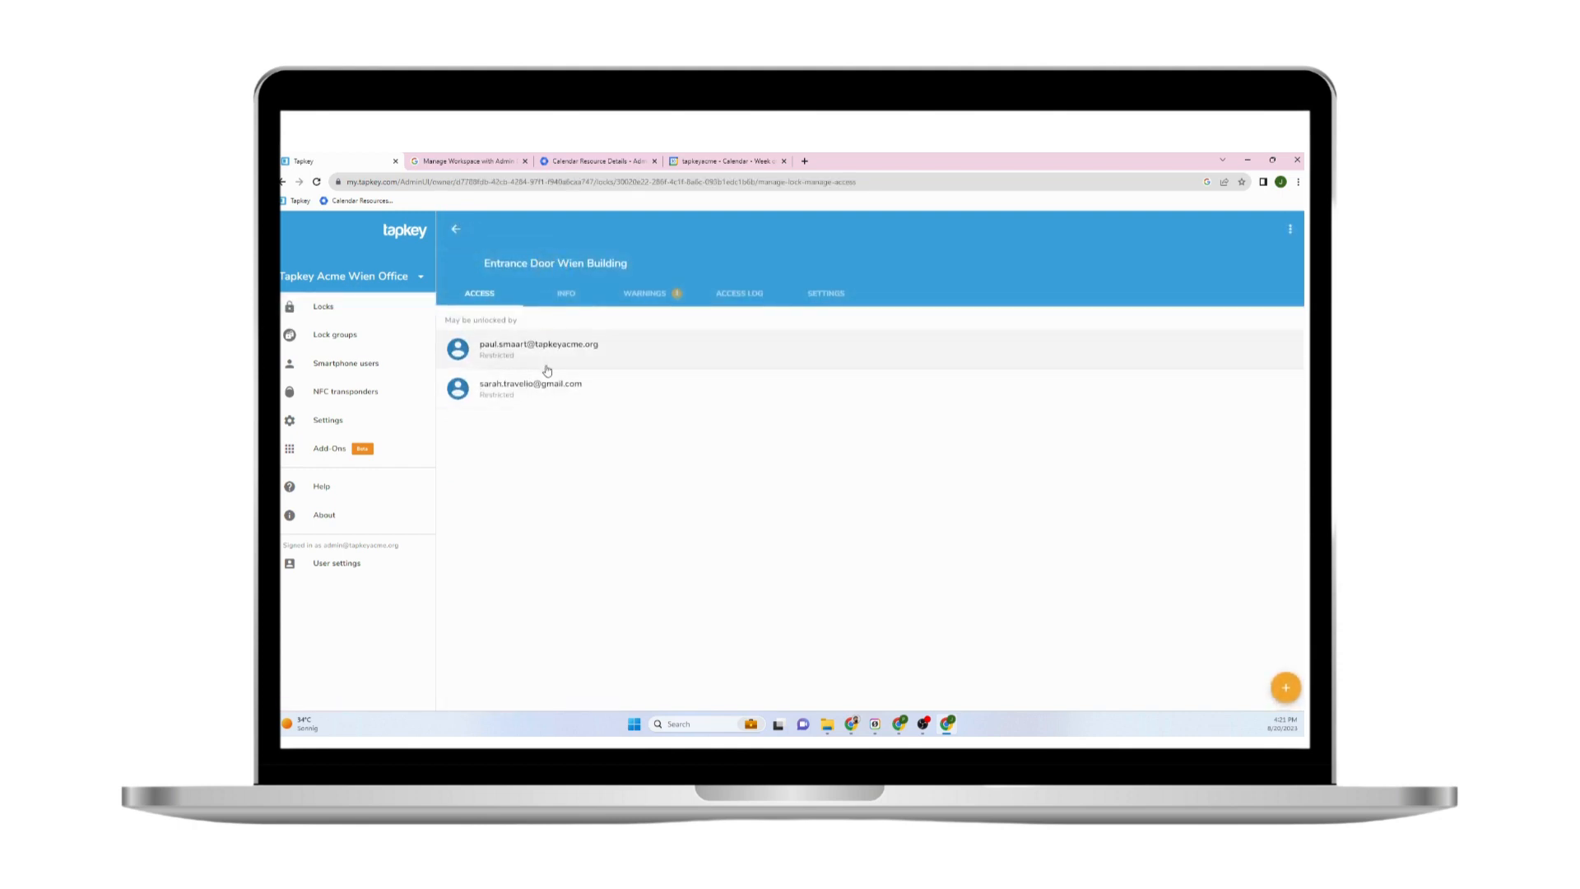
pyautogui.click(585, 388)
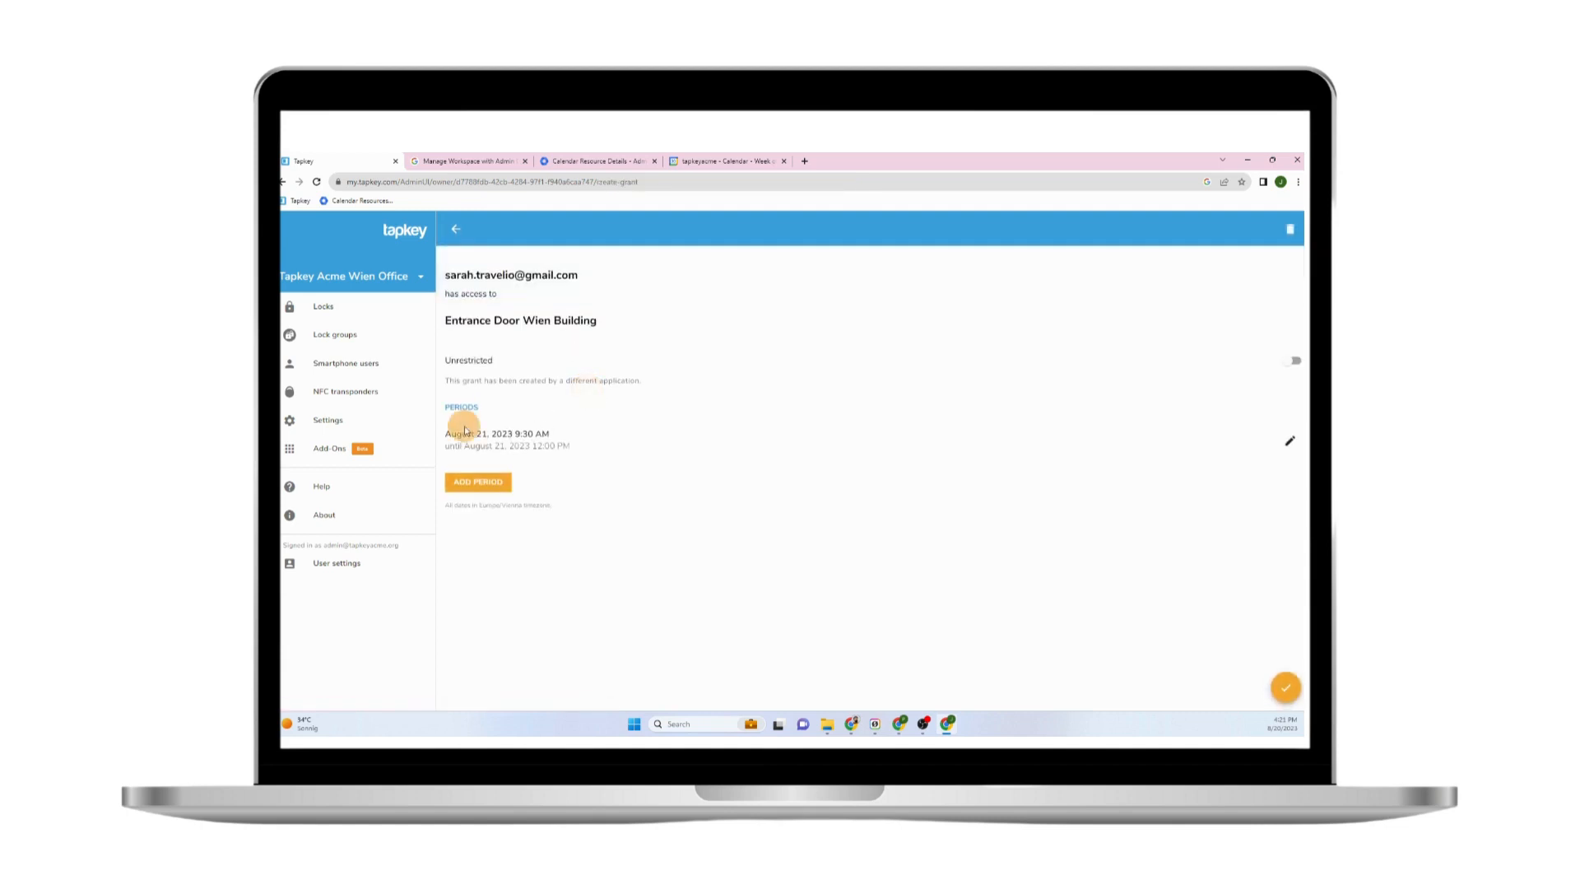
pyautogui.moveTo(461, 434); pyautogui.dragTo(696, 445)
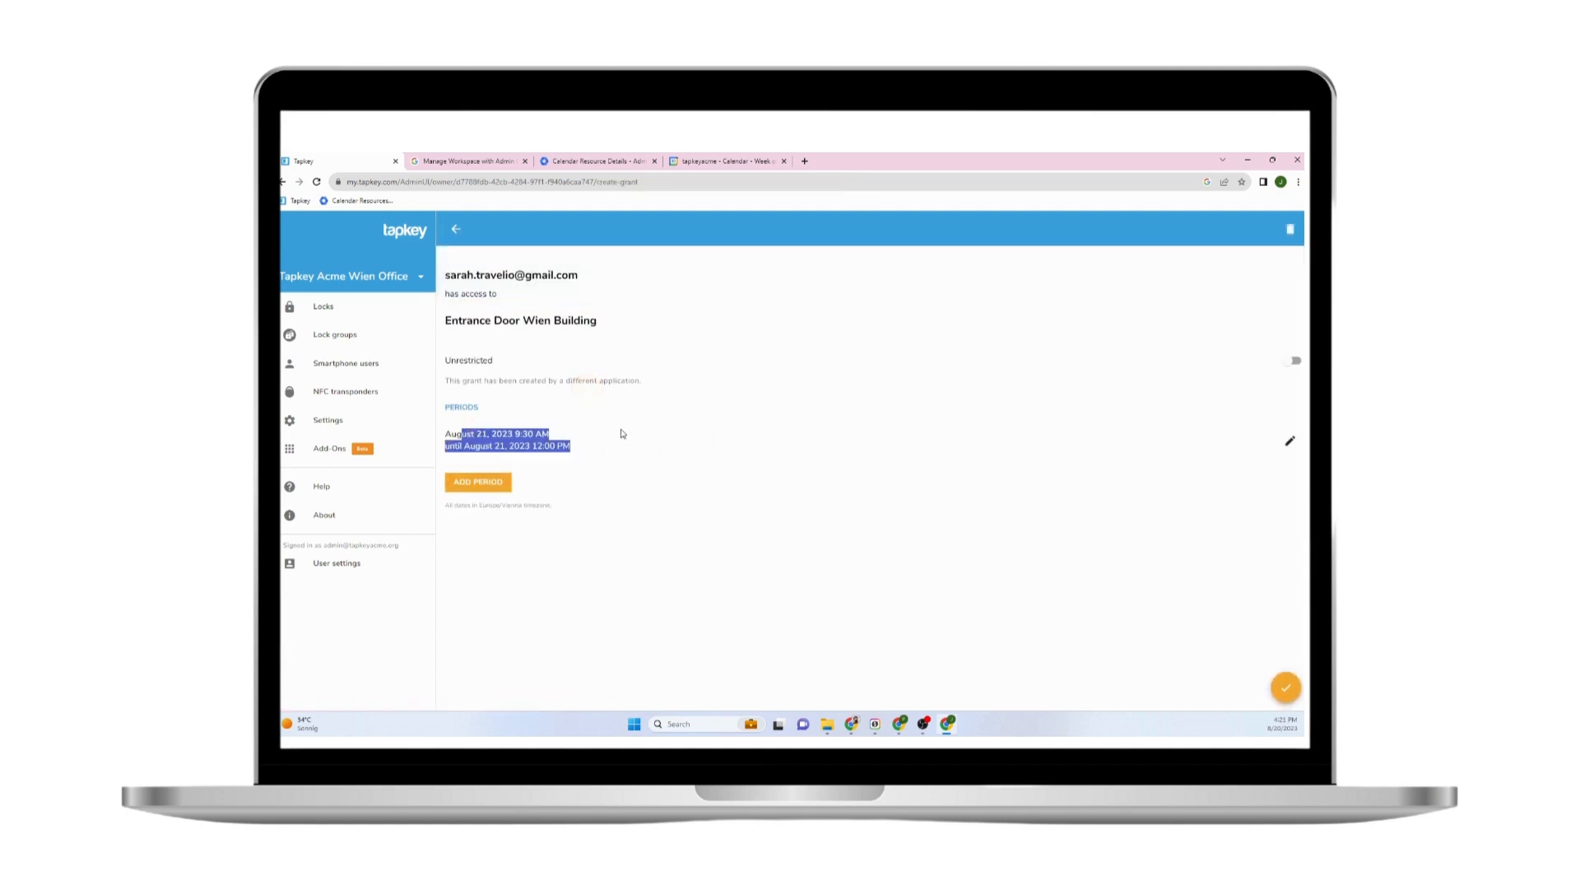
pyautogui.moveTo(576, 452); pyautogui.dragTo(437, 430)
pyautogui.click(631, 498)
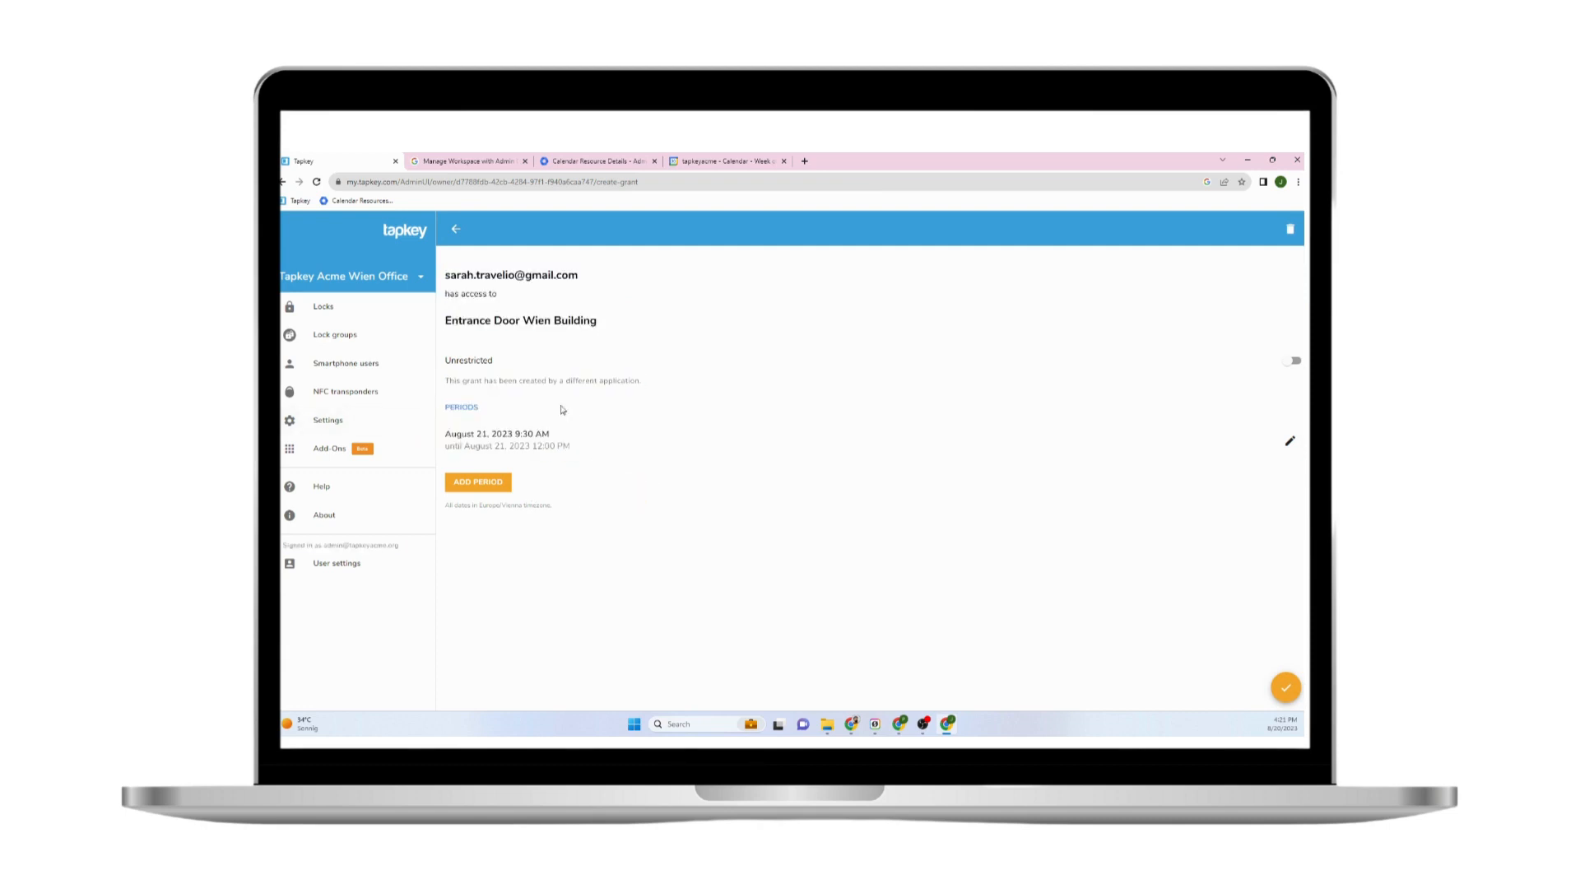
pyautogui.moveTo(491, 322); pyautogui.dragTo(659, 321)
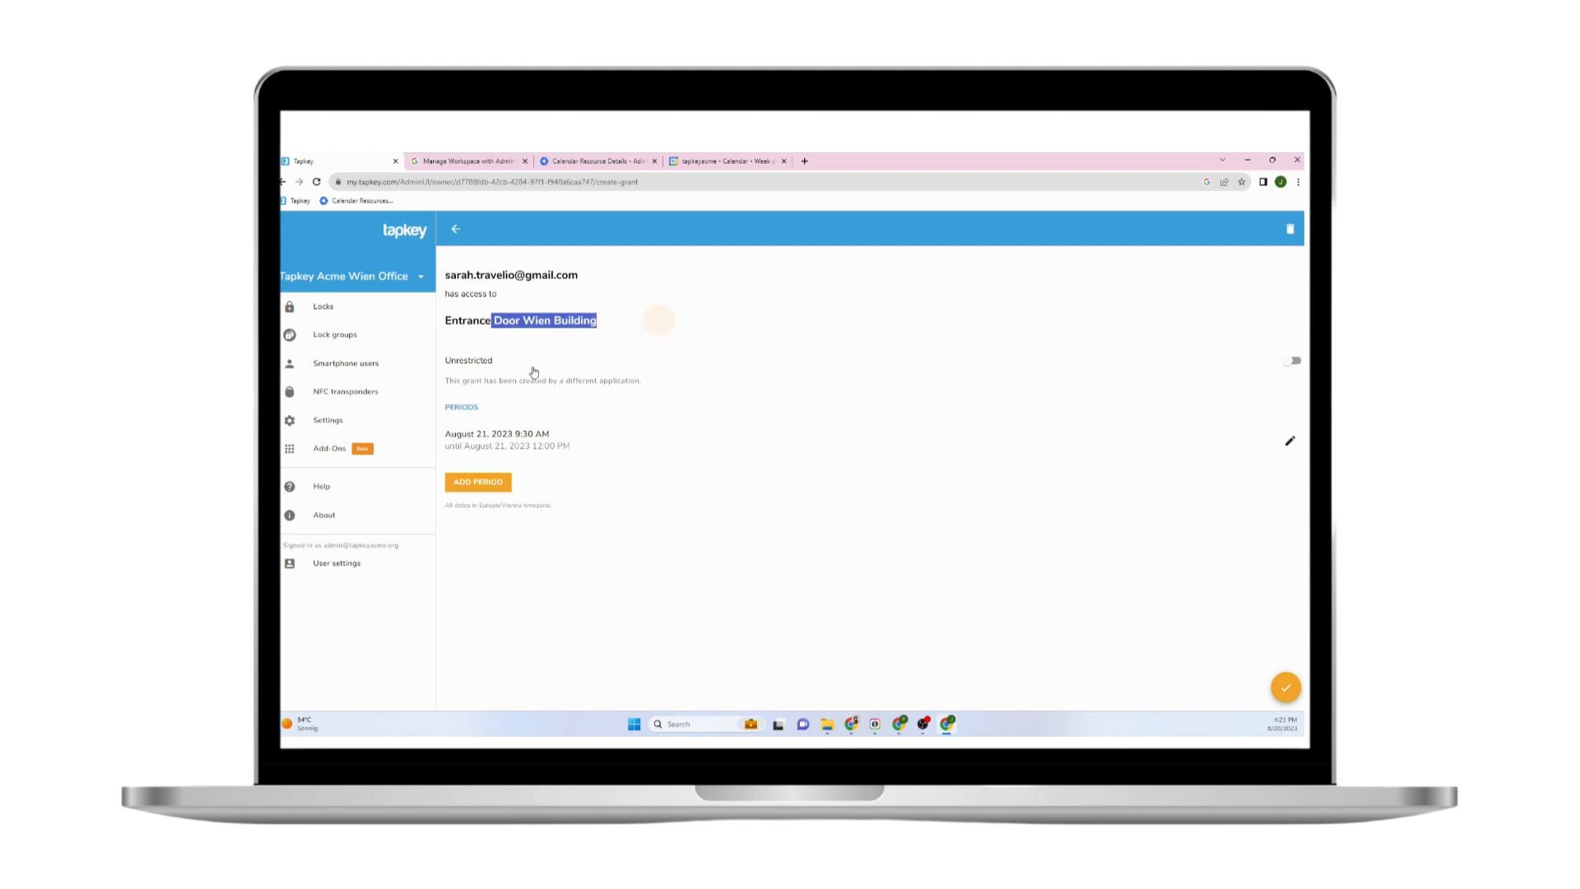
pyautogui.moveTo(570, 449); pyautogui.dragTo(491, 434)
pyautogui.click(620, 435)
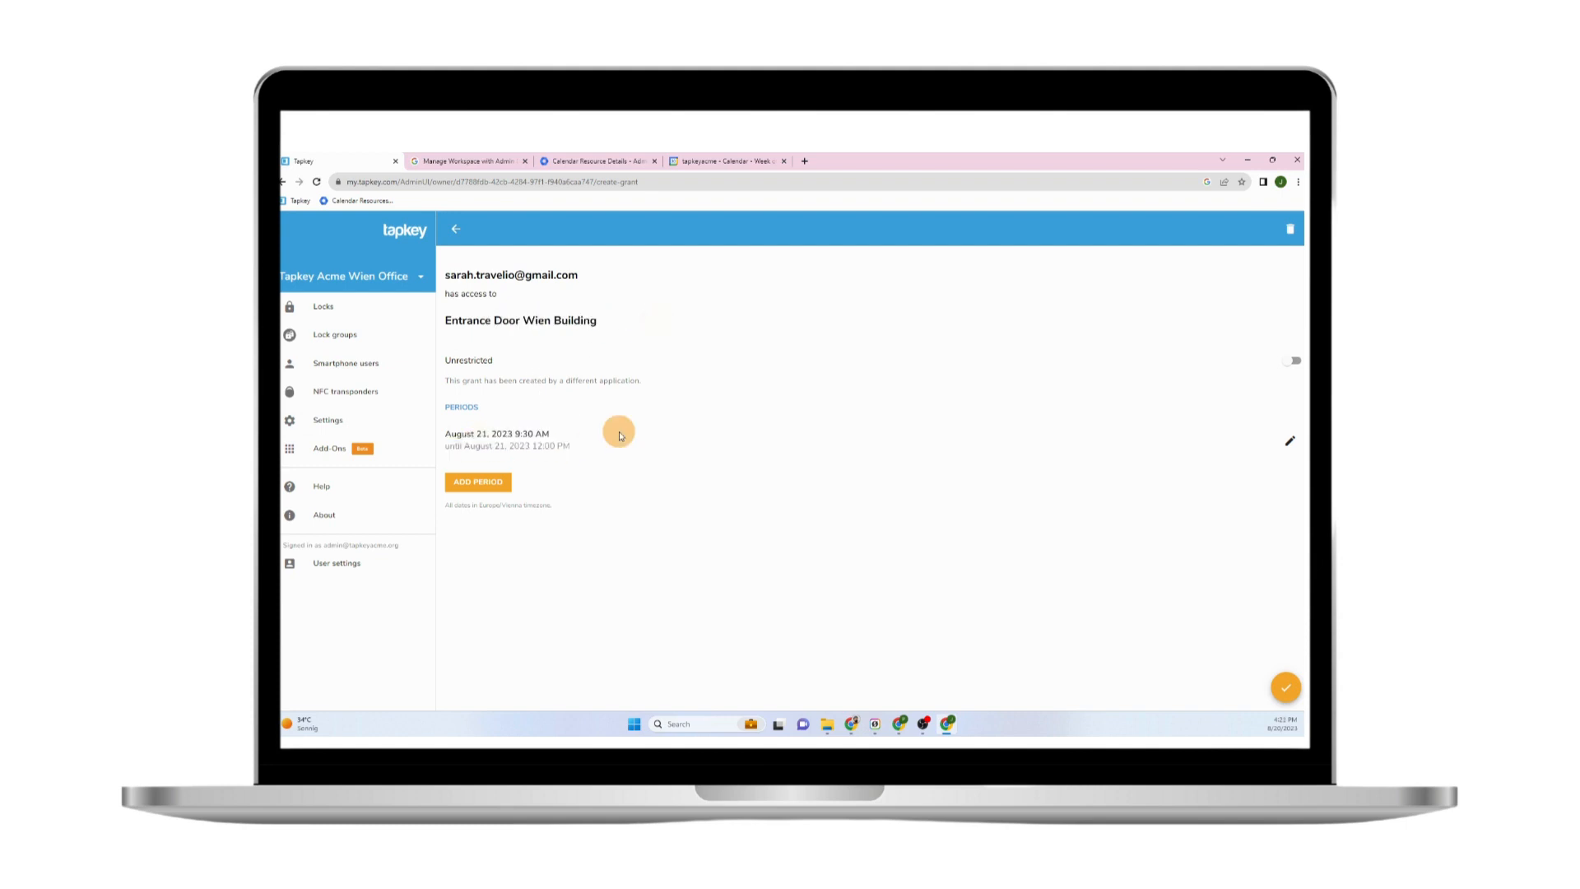
pyautogui.moveTo(498, 435); pyautogui.dragTo(619, 445)
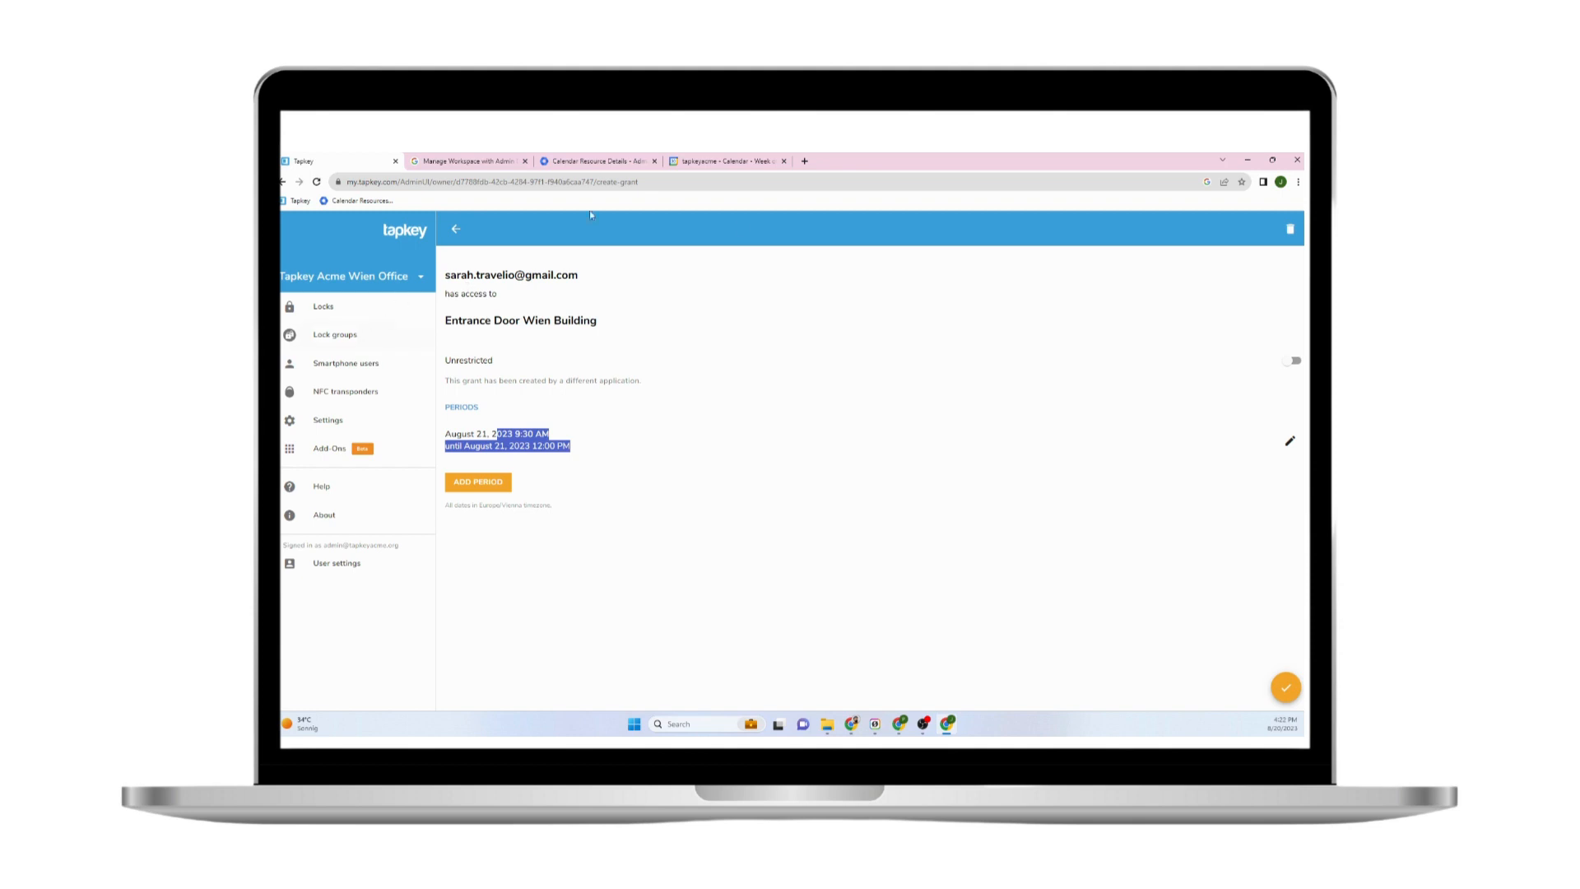
# In the organizer's Google Calendar, create the event "Reservation" on Tuesday, August 22, 9:45am to 12:00pm, booking Wien - Meeting Room 301
pyautogui.click(1245, 161)
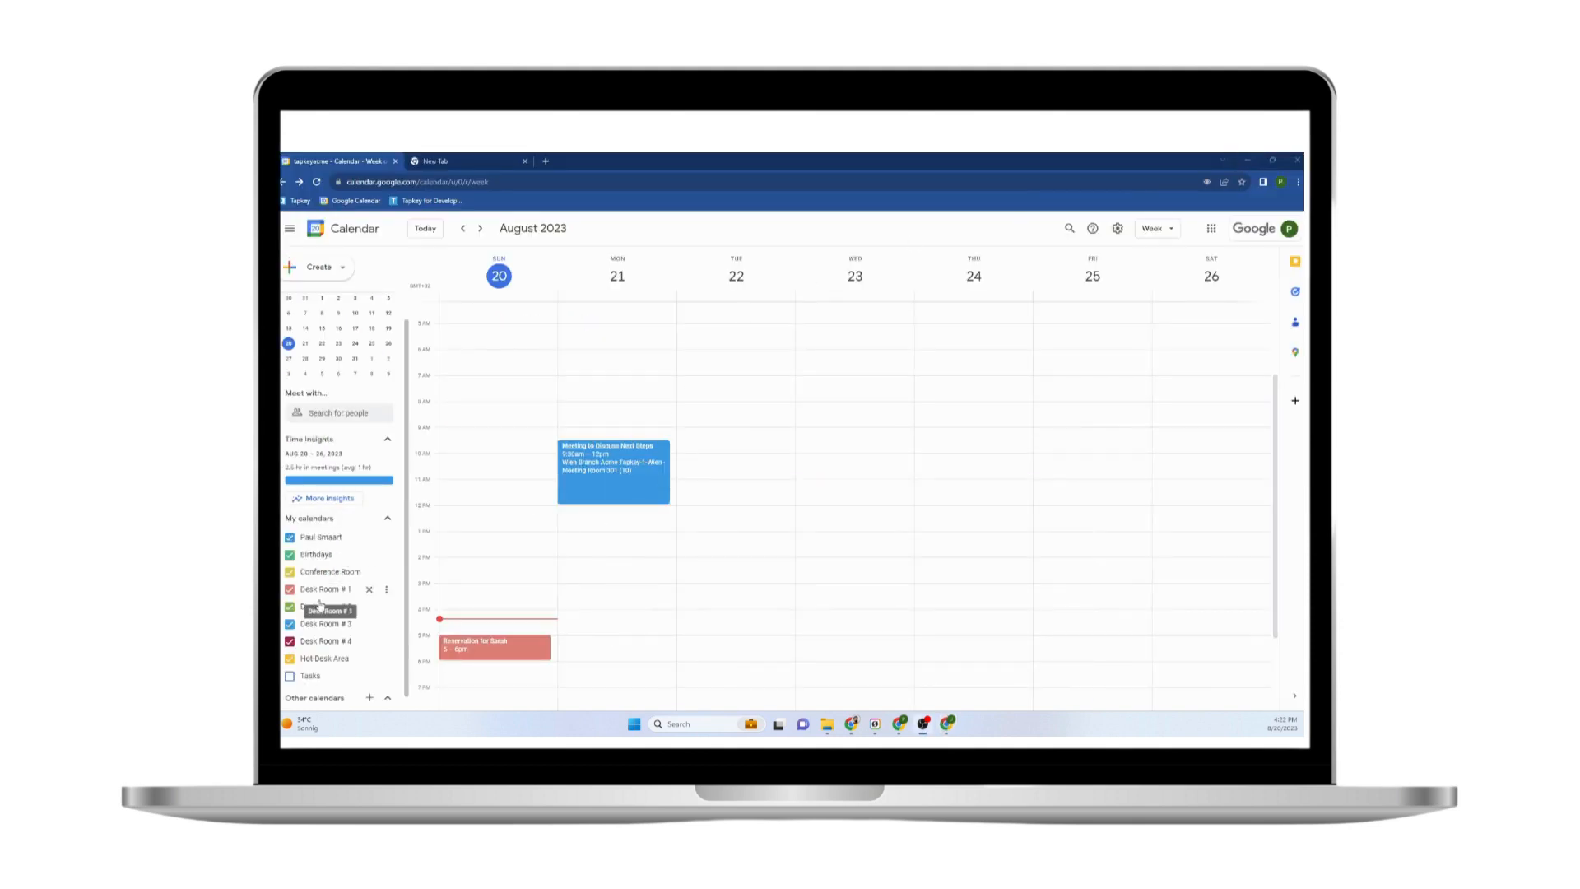
pyautogui.moveTo(717, 450); pyautogui.dragTo(724, 499)
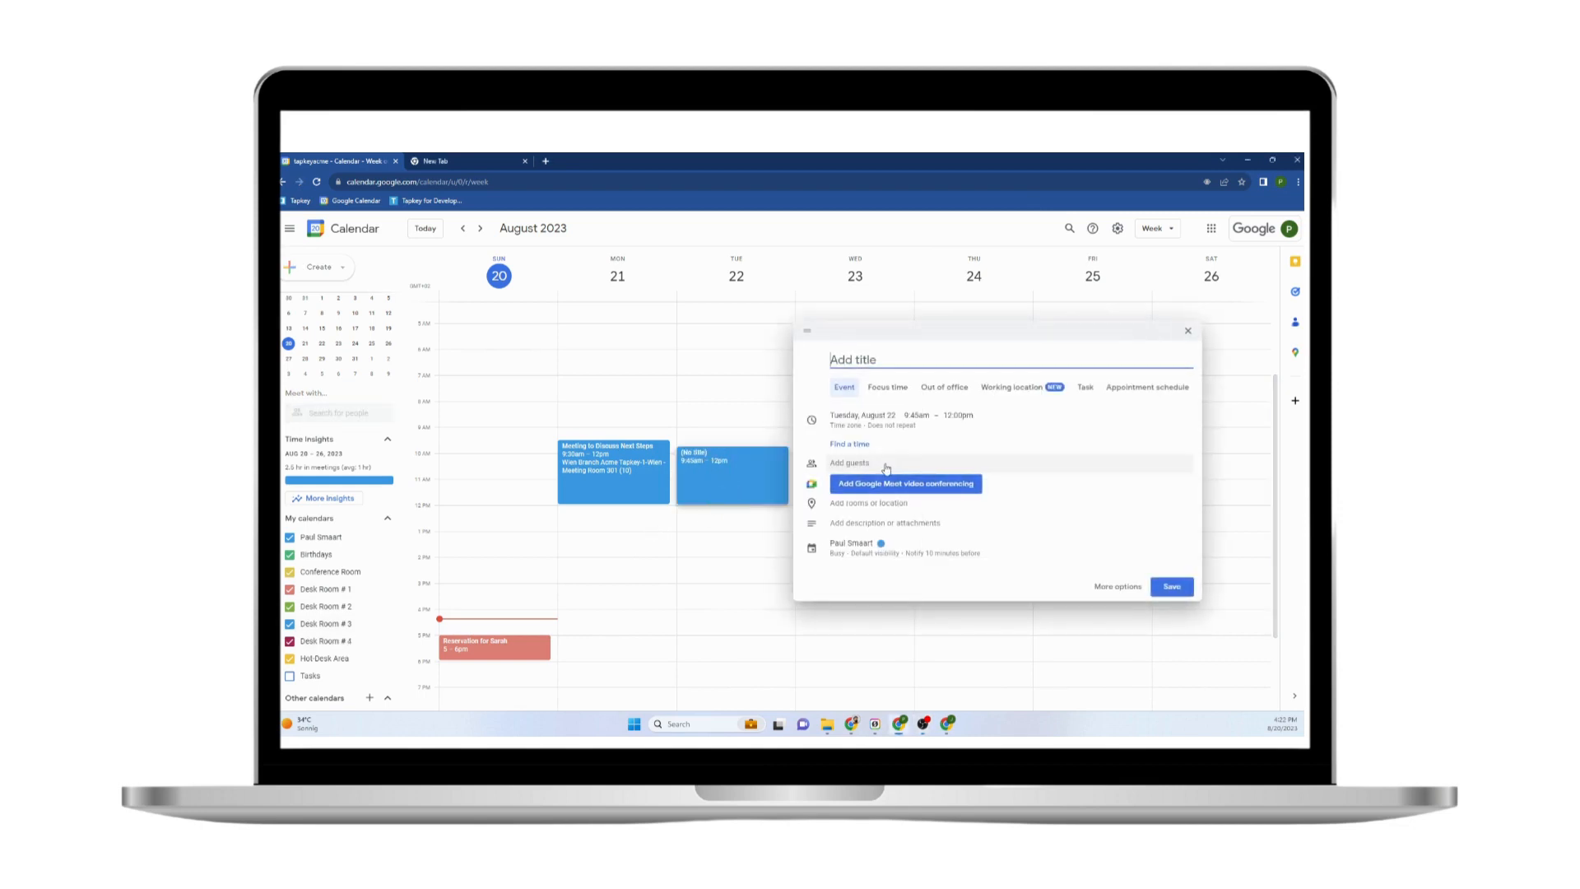
pyautogui.click(874, 462)
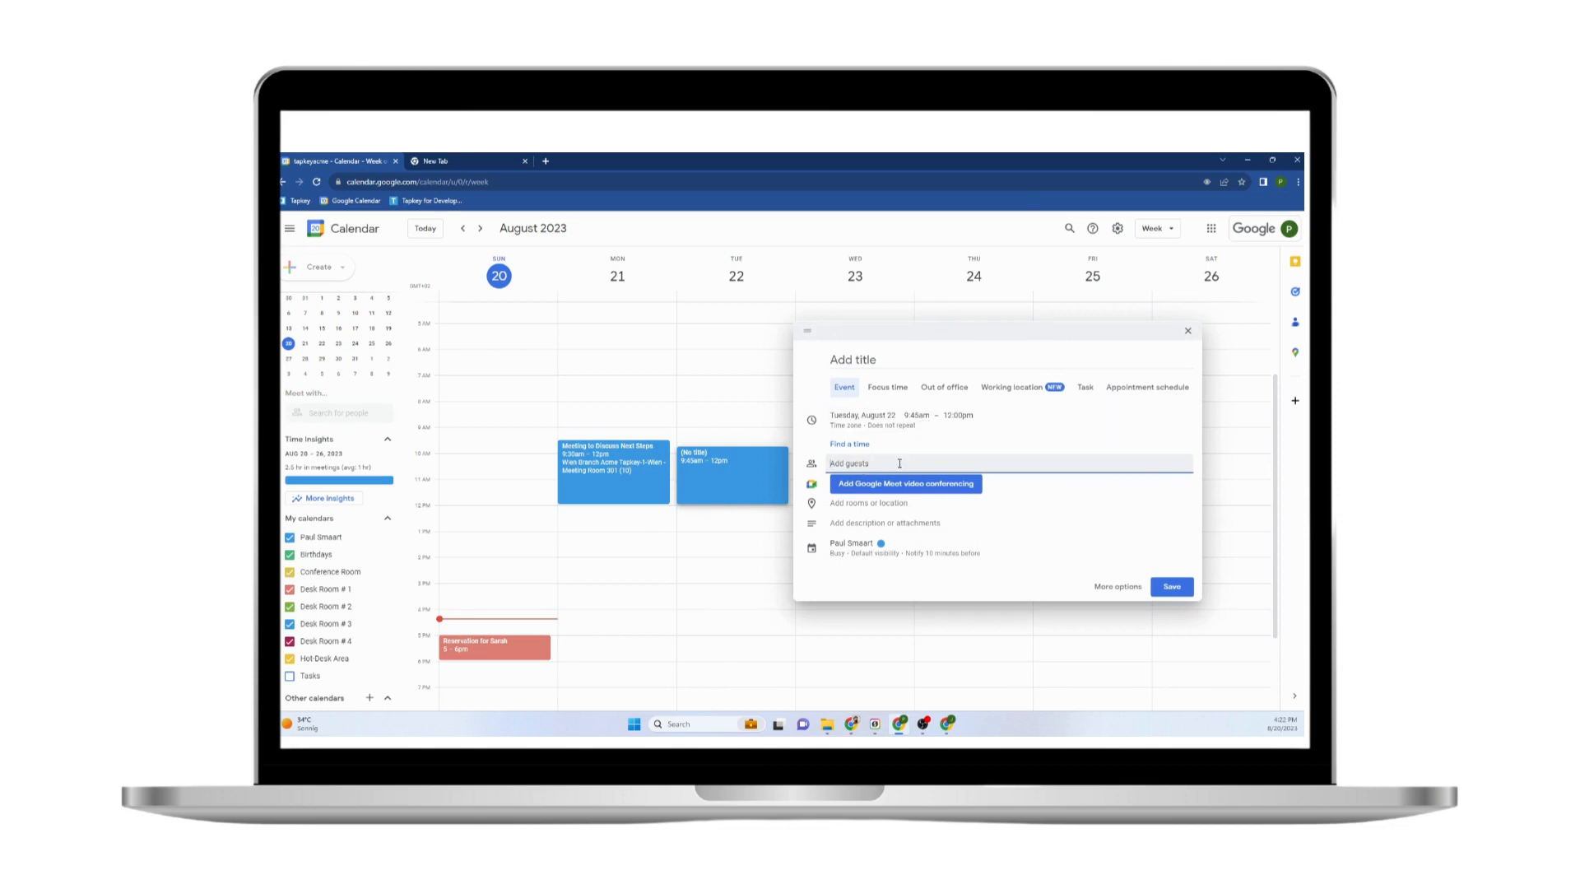
pyautogui.click(902, 362)
pyautogui.write('Reservation')
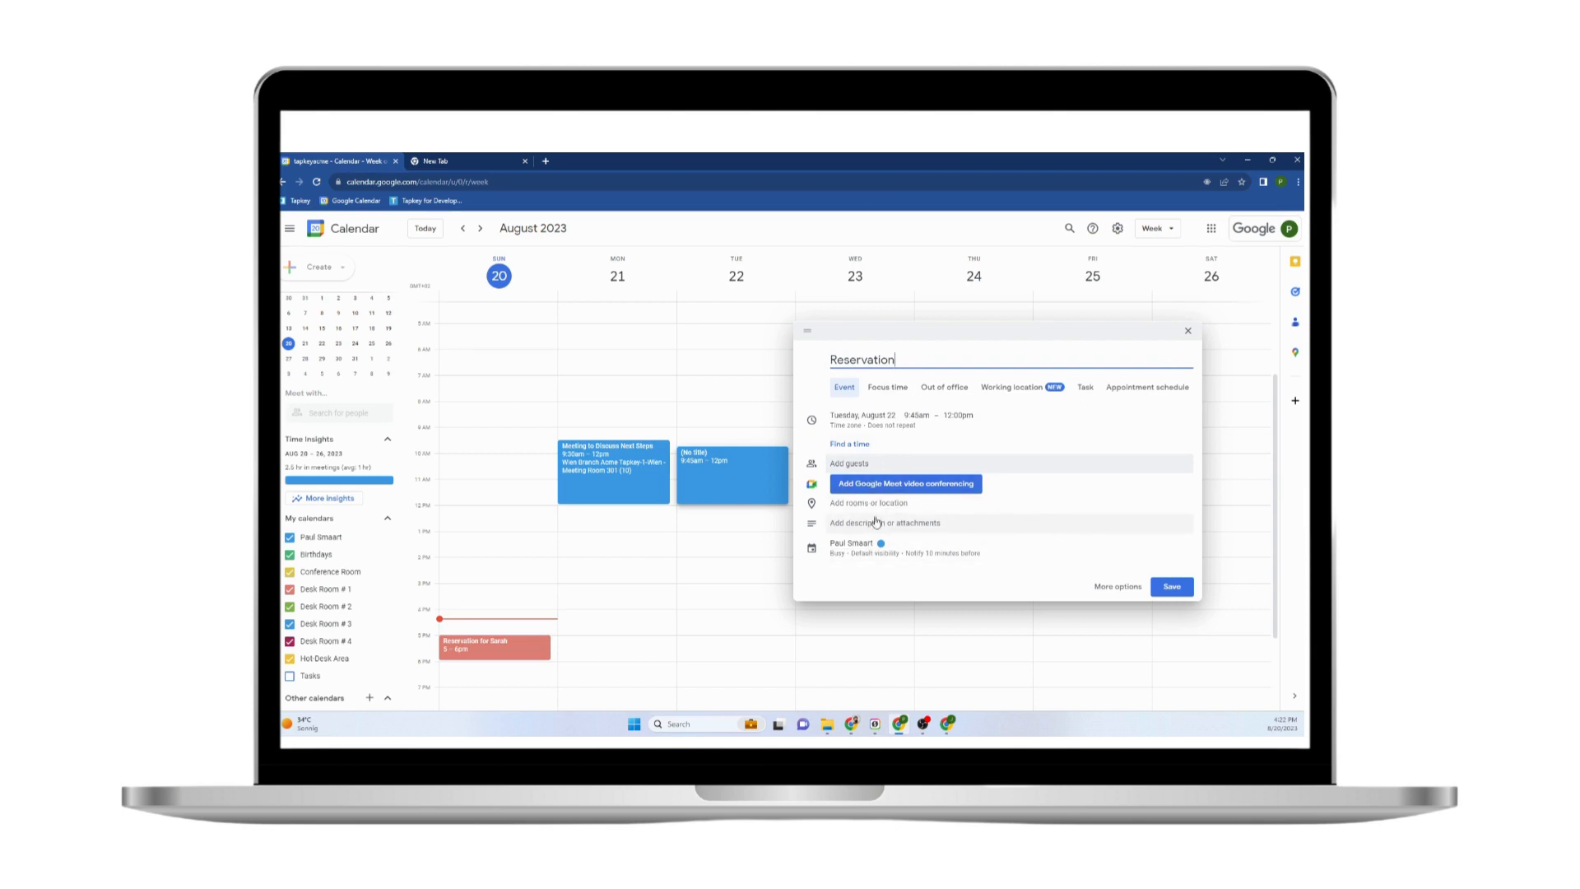
pyautogui.click(848, 503)
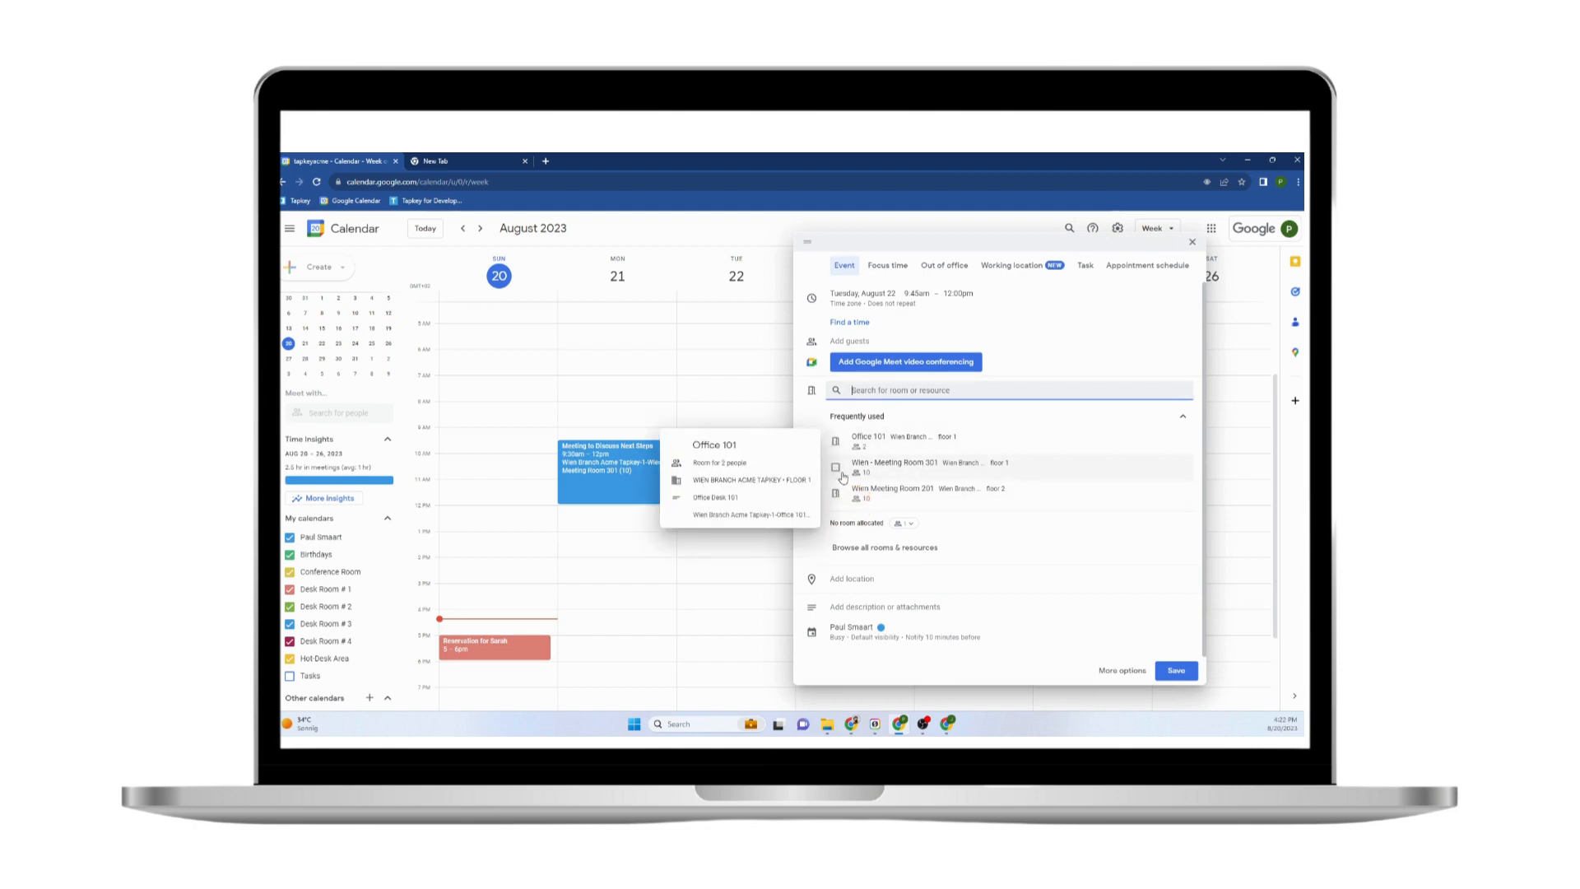
pyautogui.click(838, 470)
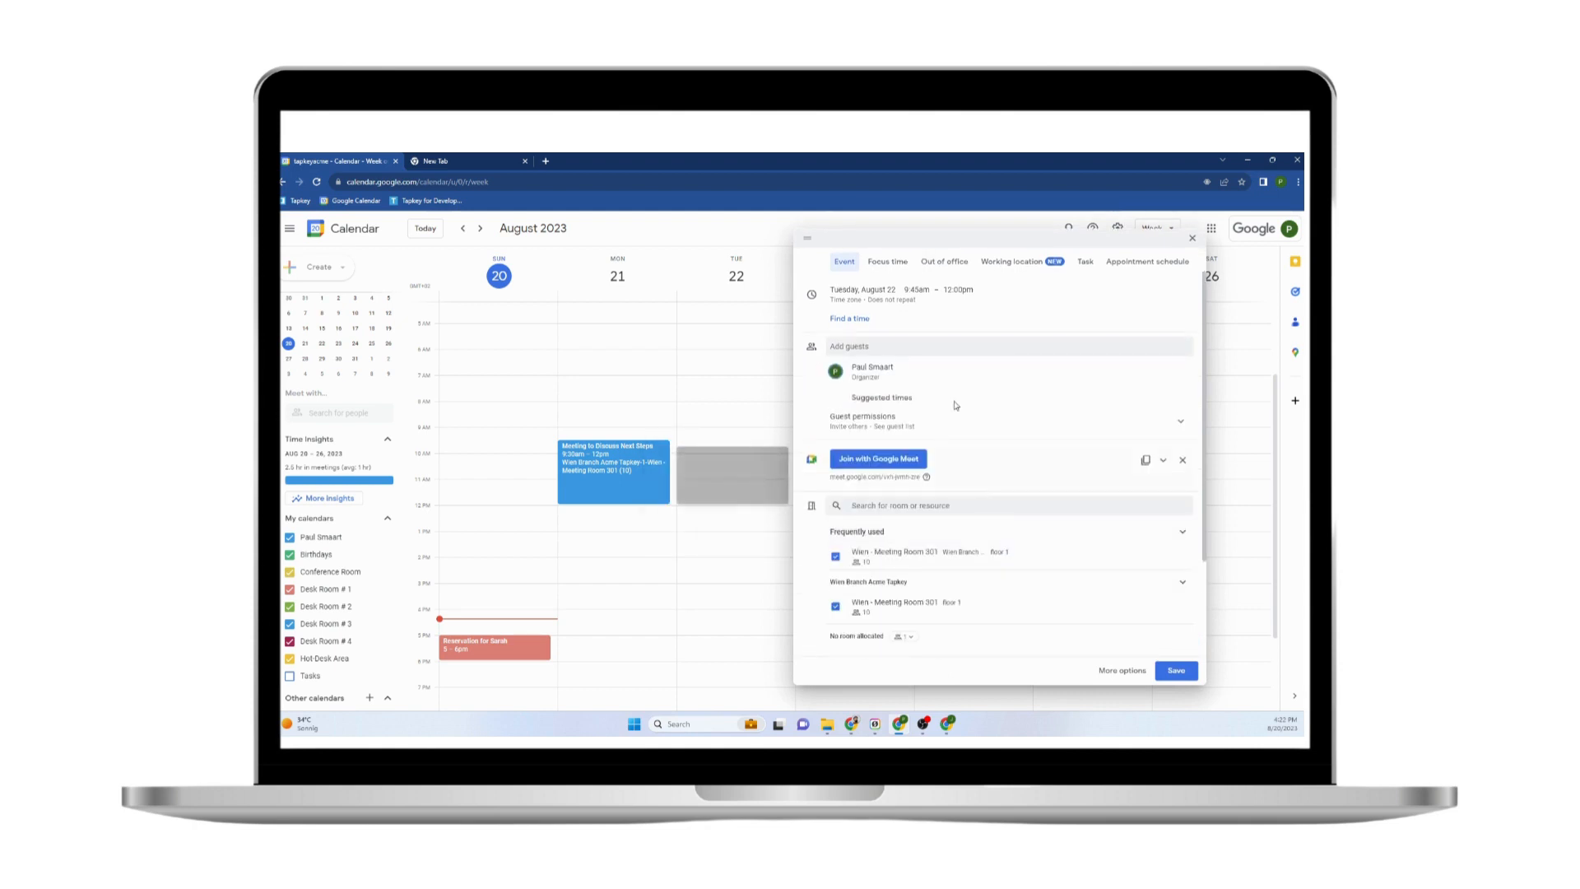
# Make the Reservation event repeat daily and save it
pyautogui.click(892, 303)
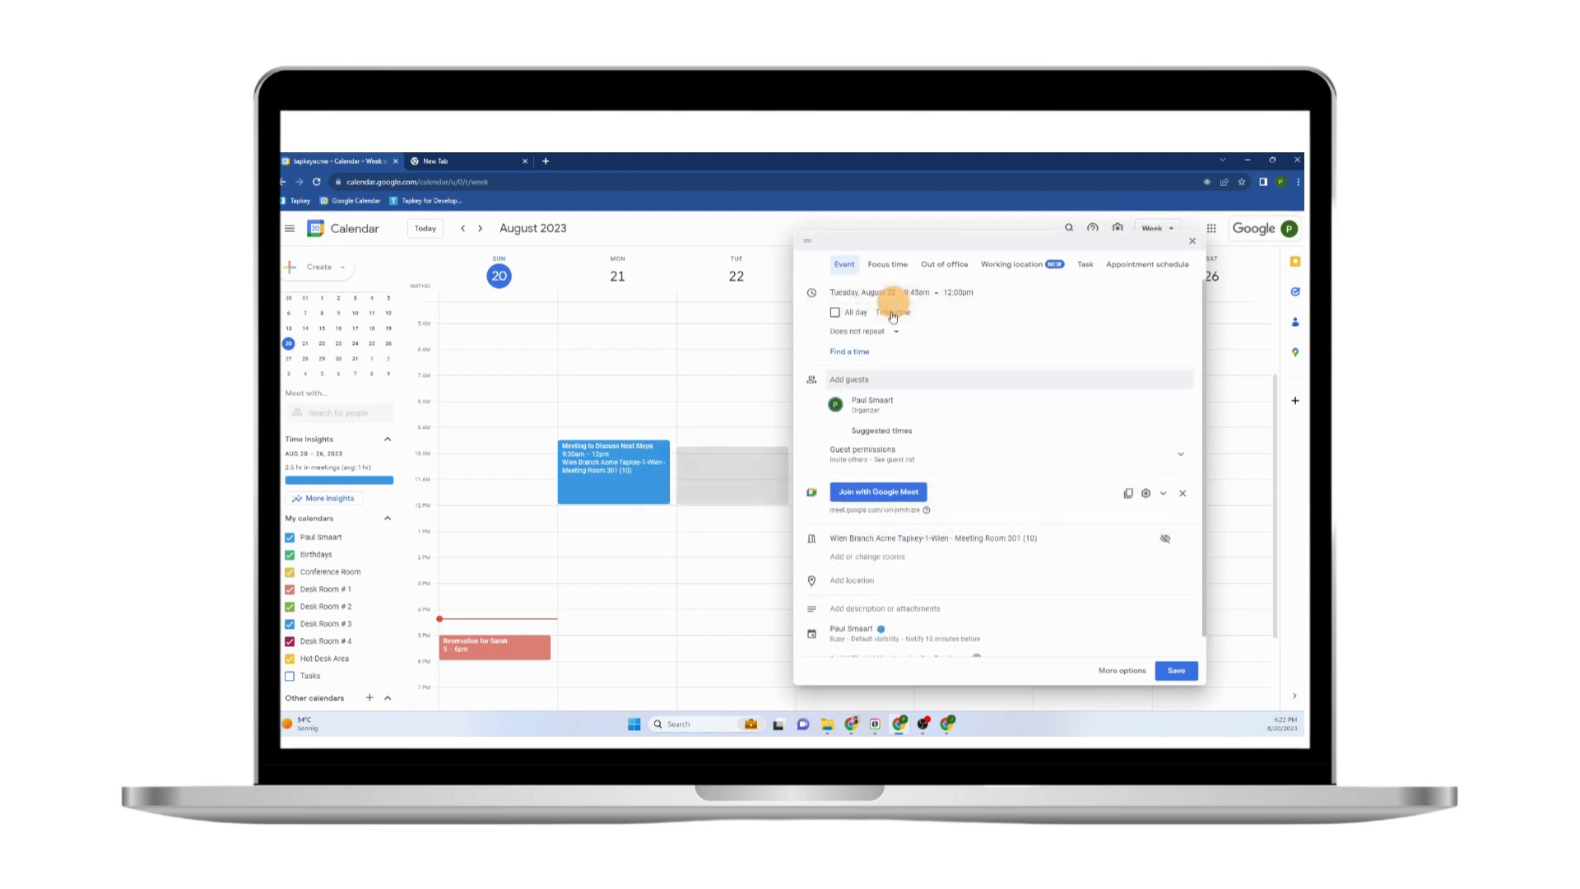
pyautogui.click(880, 333)
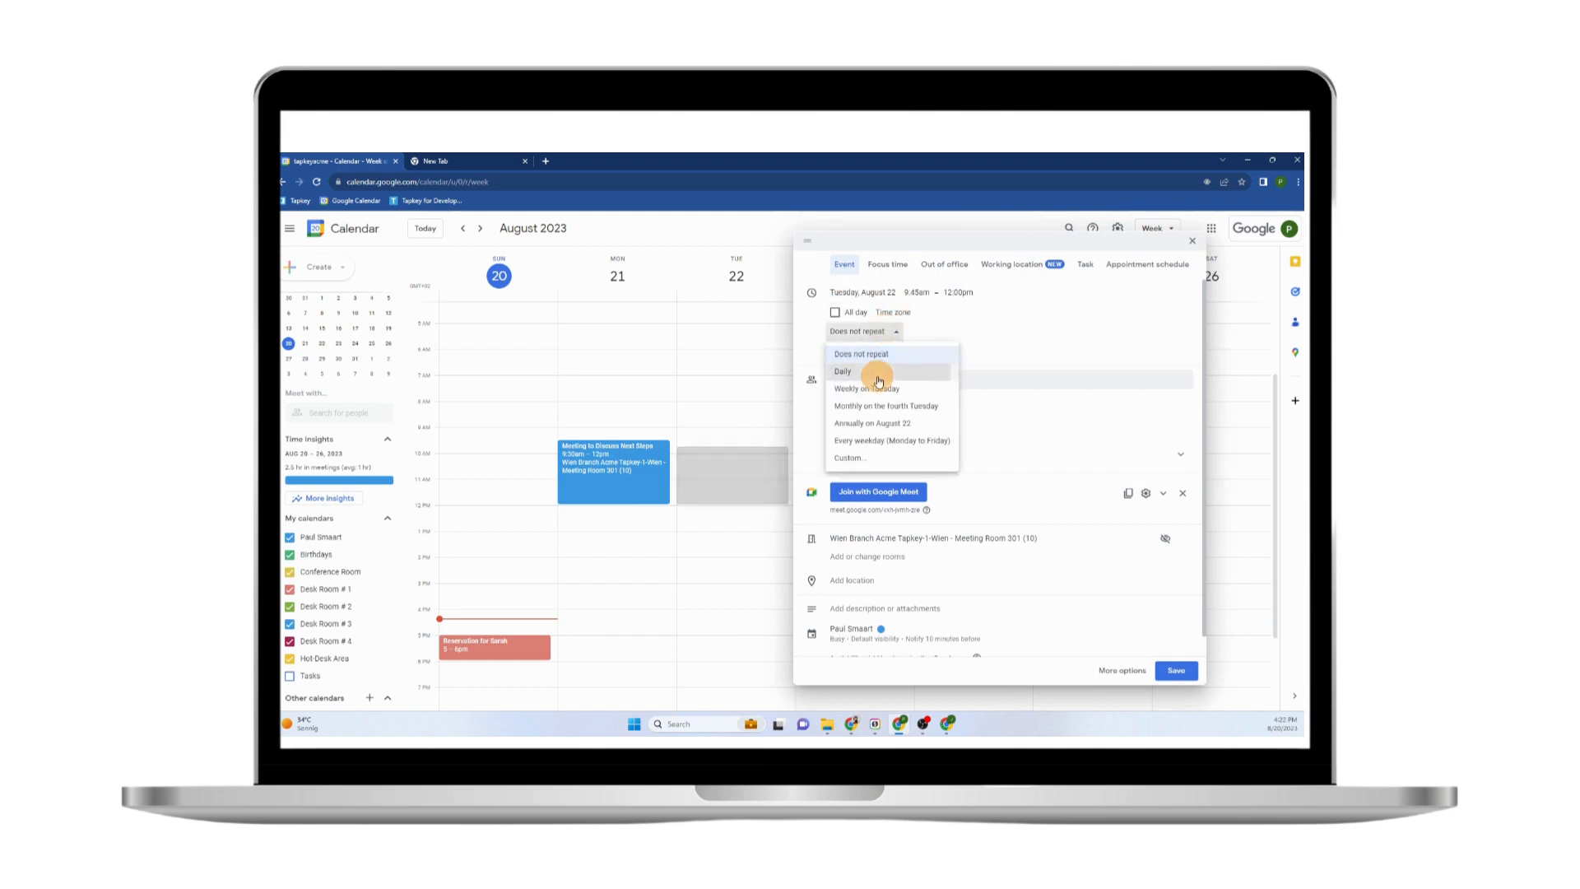
pyautogui.click(878, 377)
pyautogui.click(1183, 672)
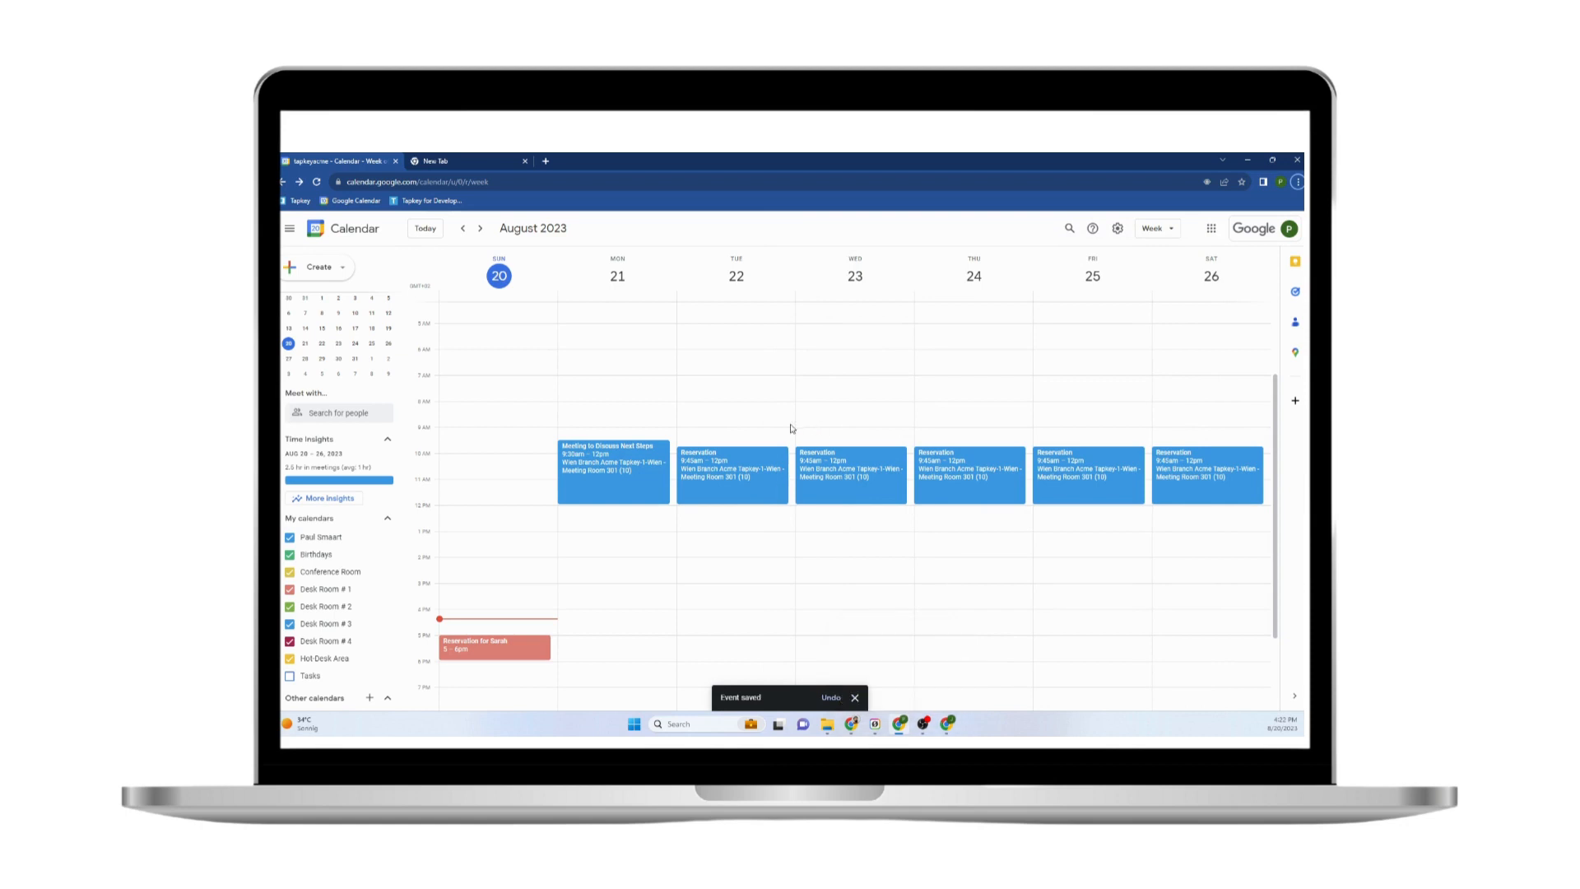
# Switch to Tapkey and examine the Wien Meeting Room 301 lock's access list for grants from the recurring reservation
pyautogui.click(946, 725)
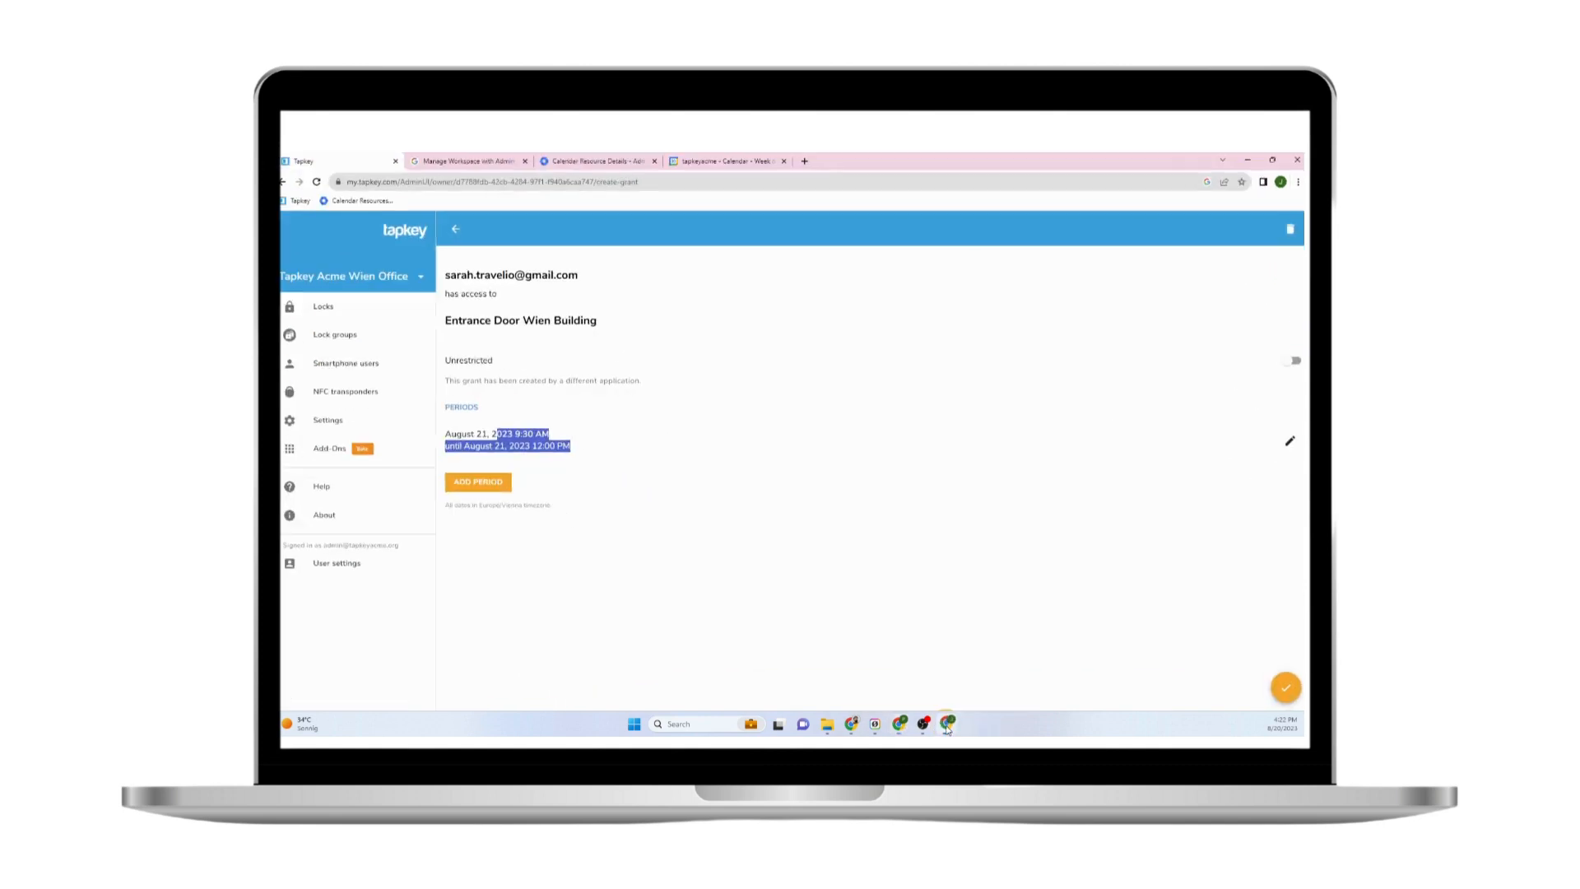
pyautogui.click(342, 312)
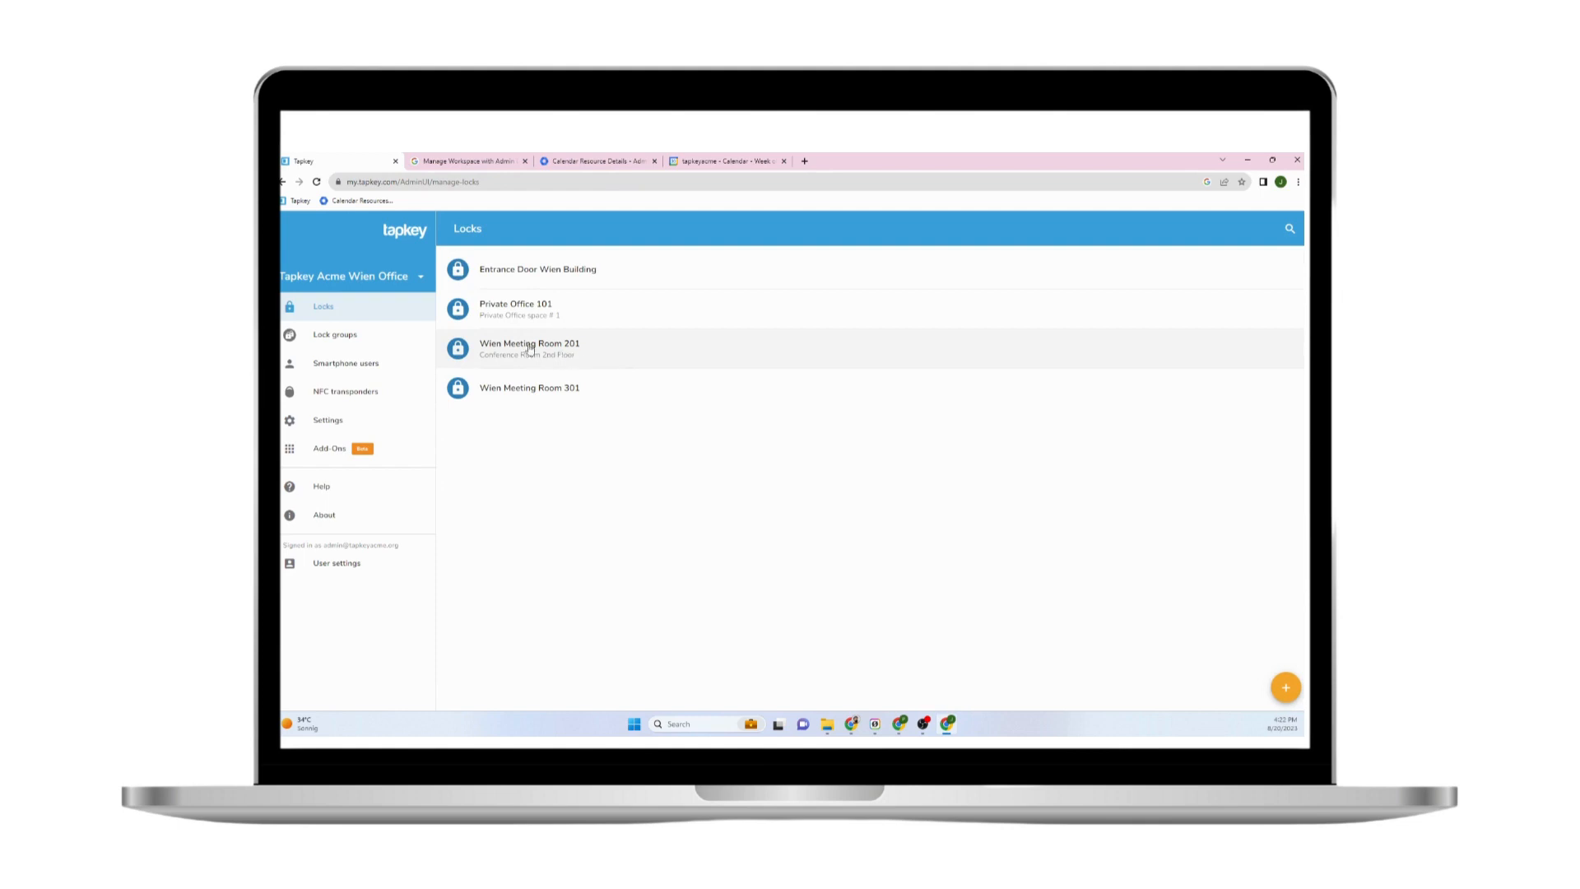
pyautogui.click(553, 394)
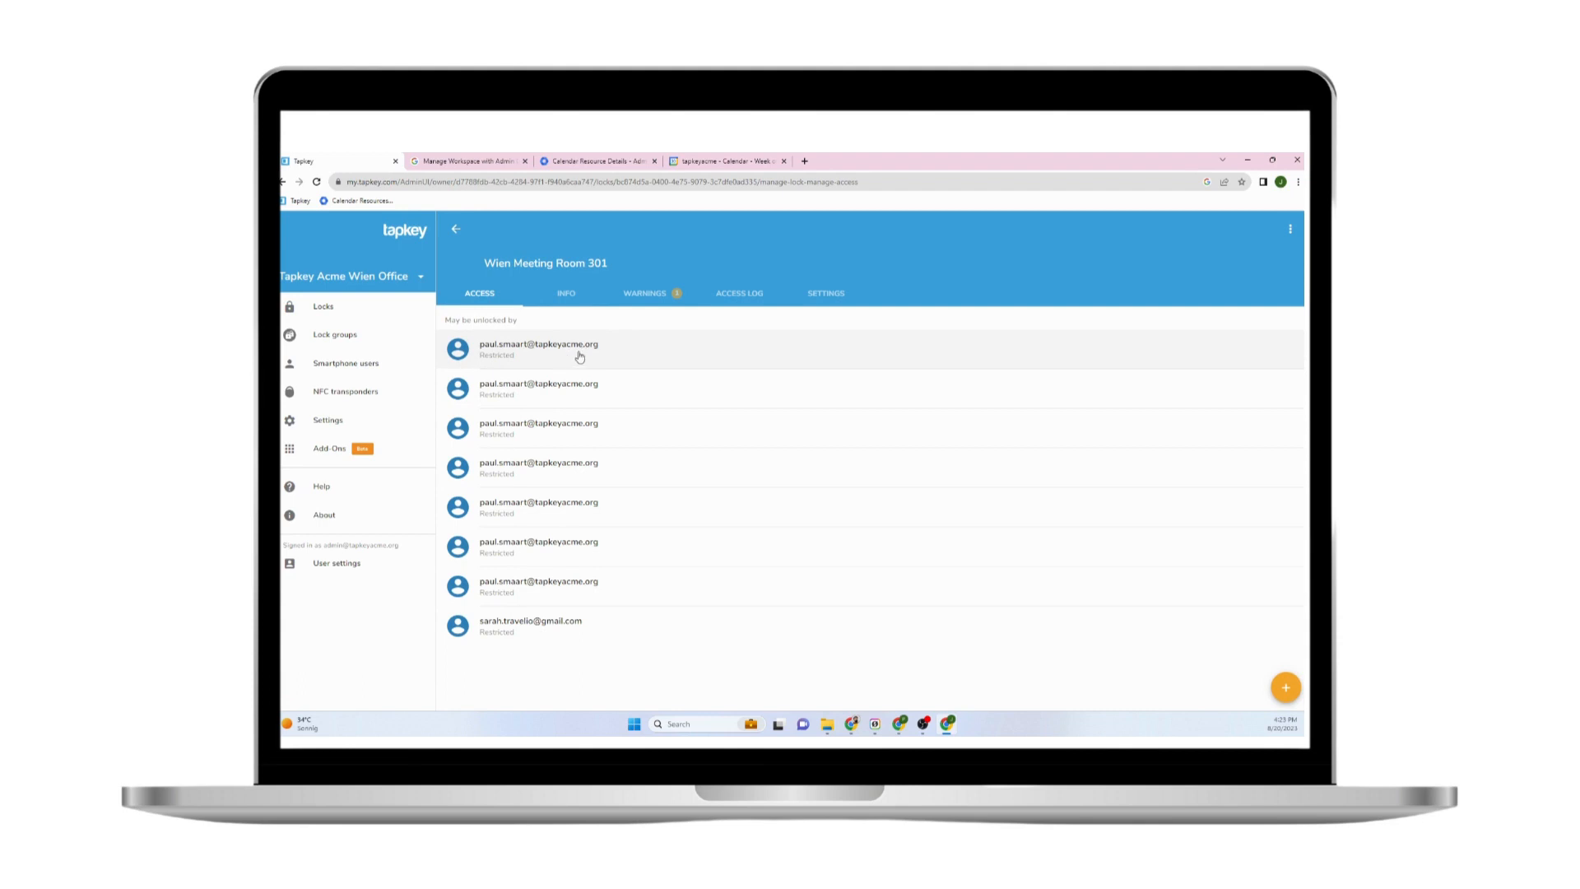
# View the details of the Tuesday, August 22 Reservation in the administrator's Google Calendar, and return to the organizer's calendar
pyautogui.click(696, 163)
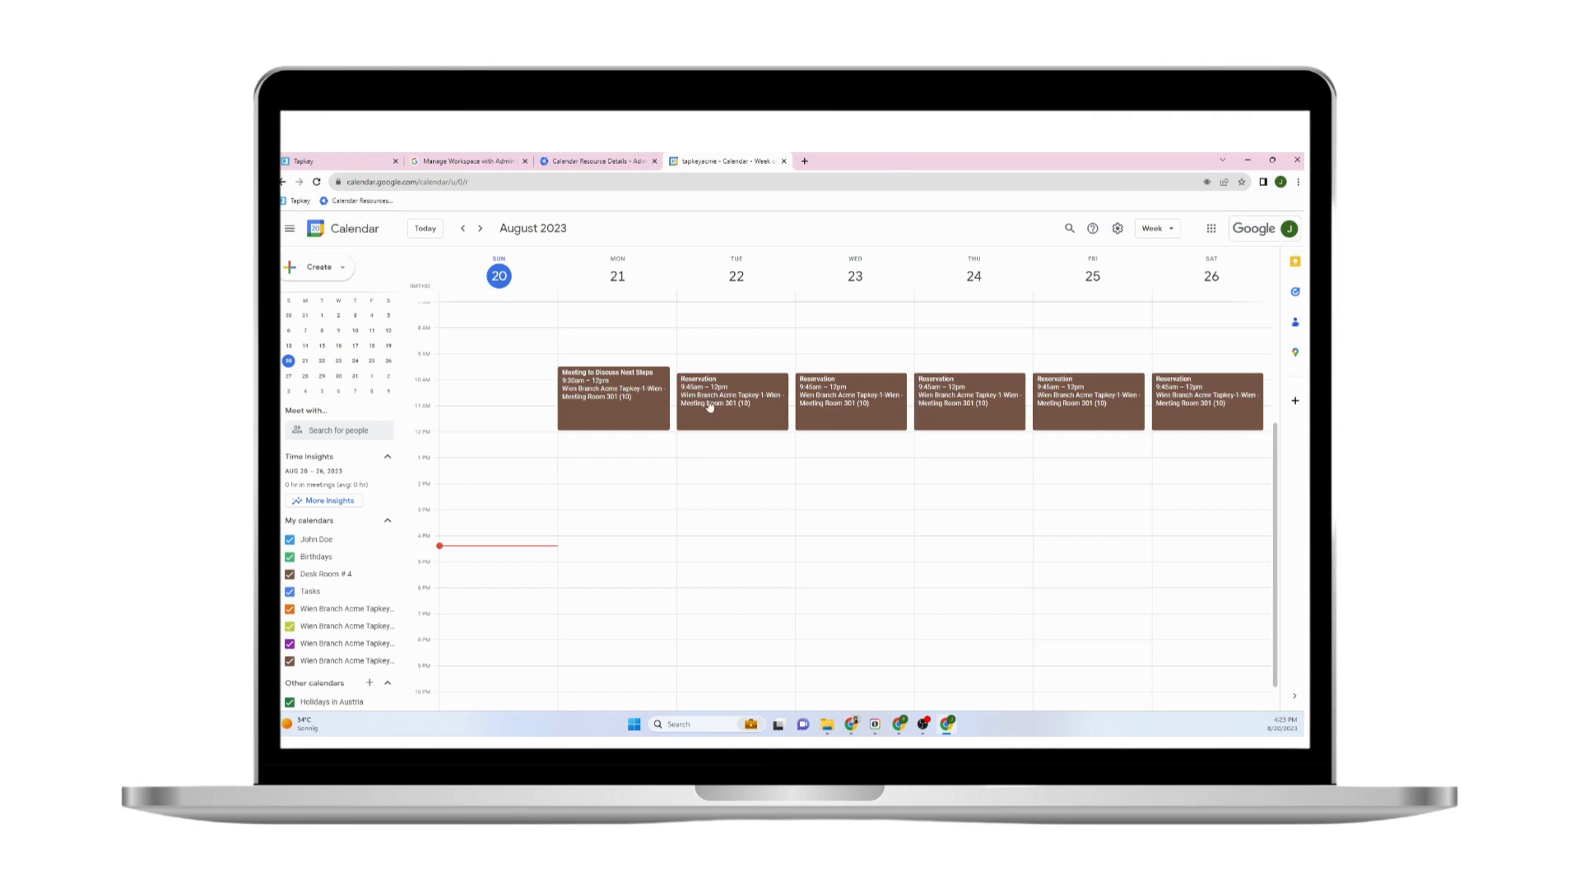
pyautogui.click(710, 405)
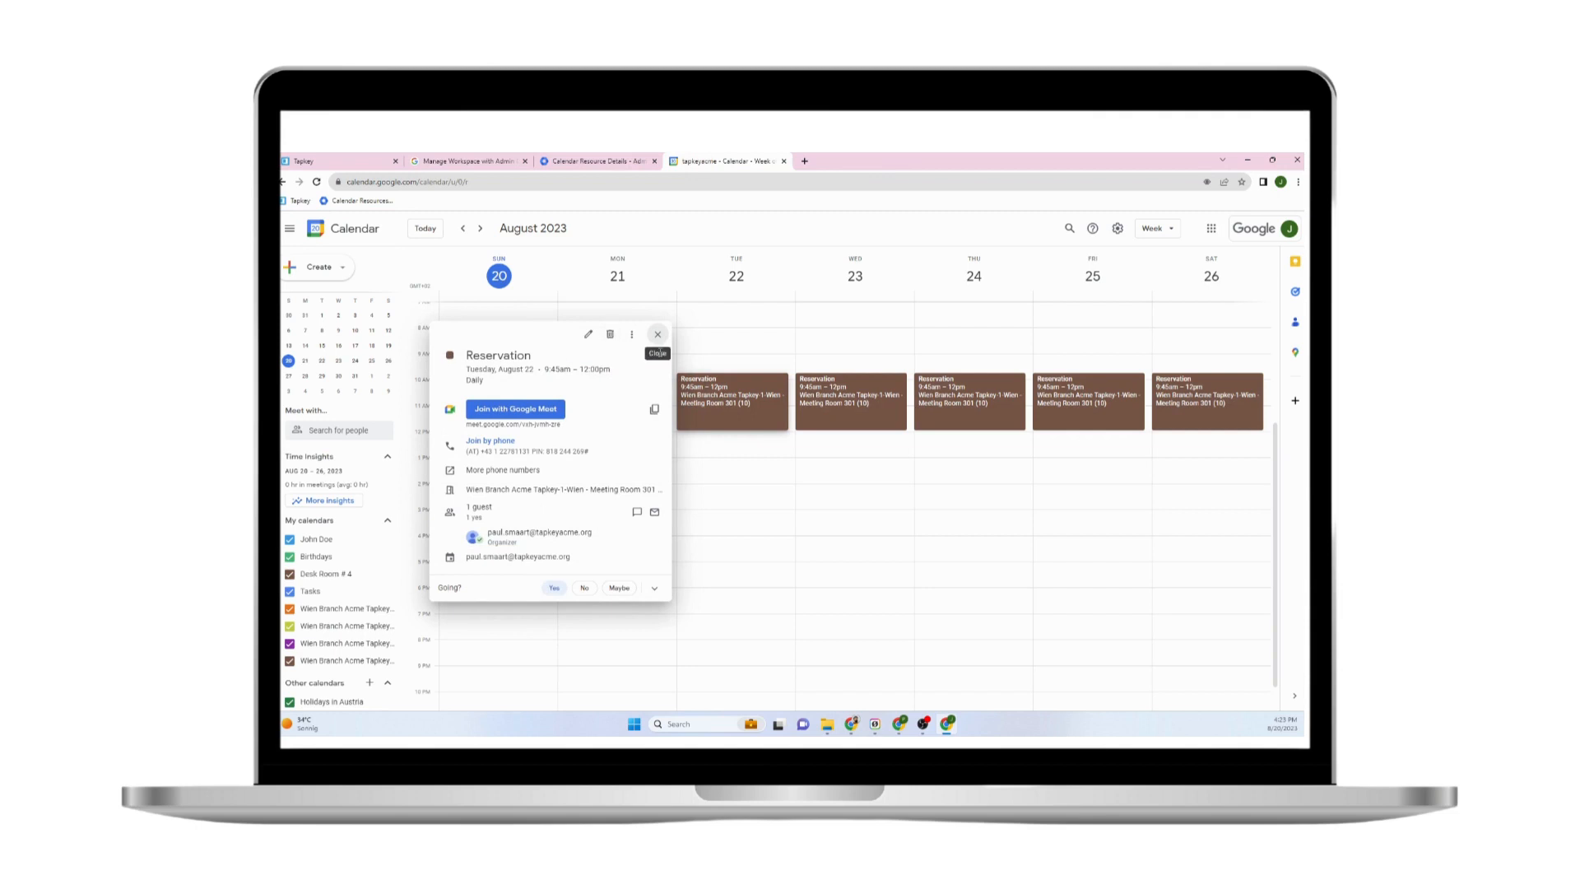
pyautogui.click(1247, 162)
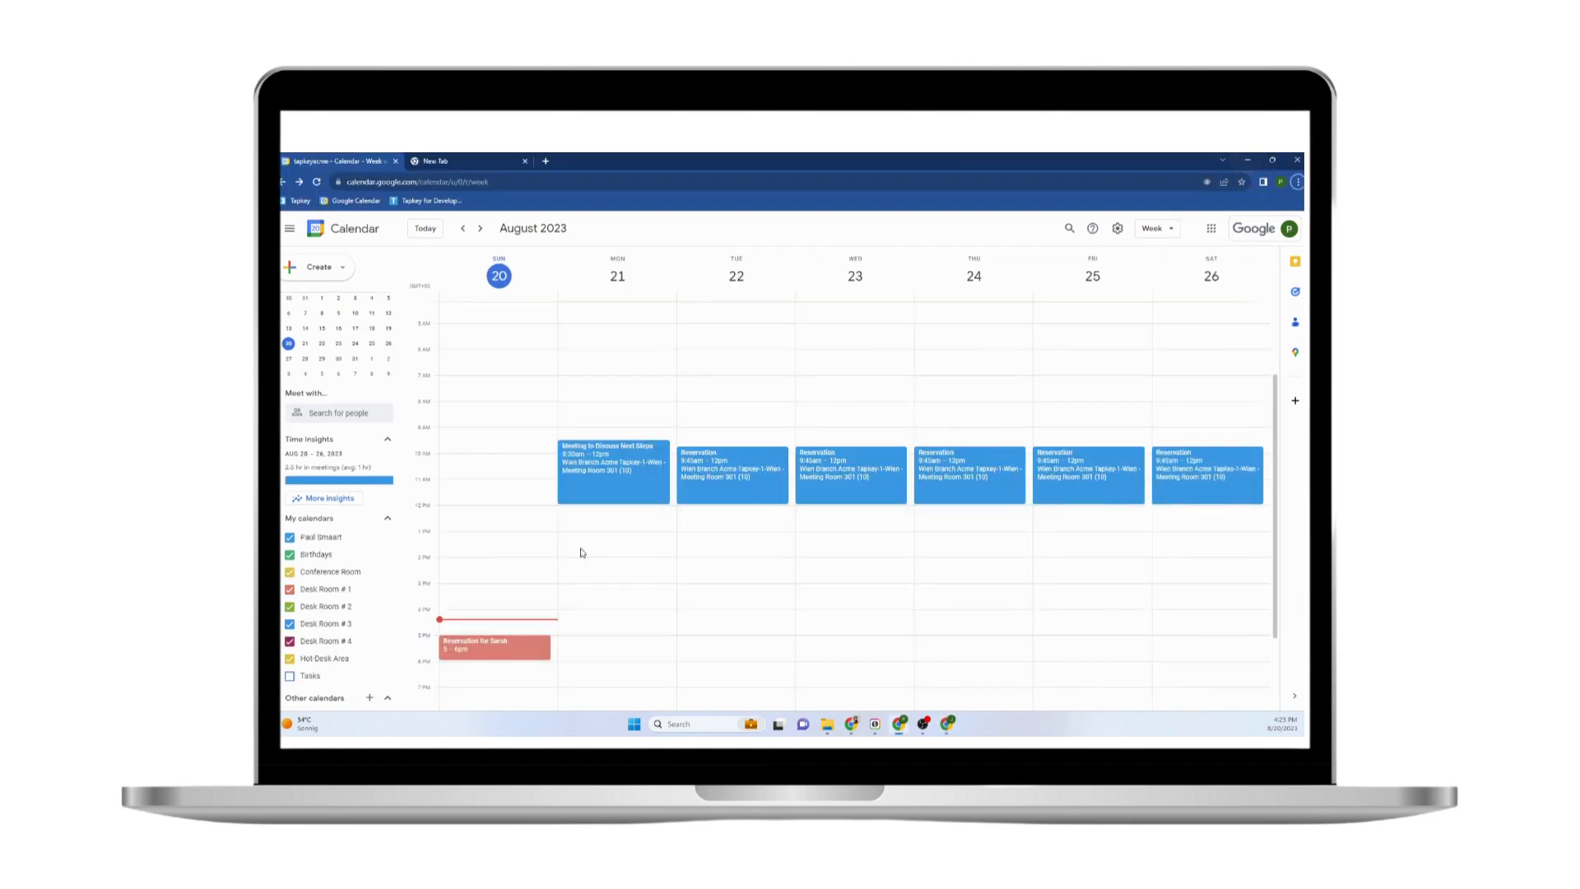